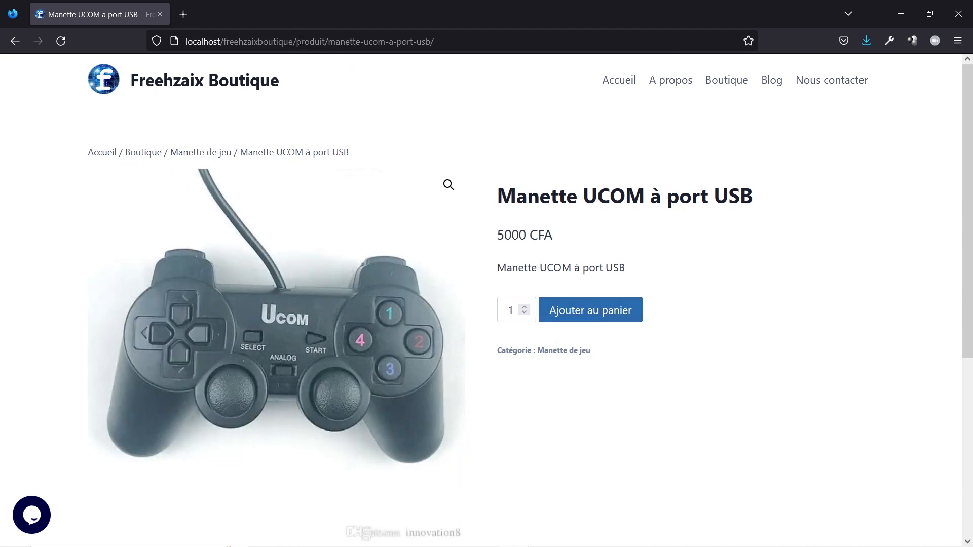
Replace the controller product path in the address with 'wp' after the site root
drag(296, 41, 442, 39)
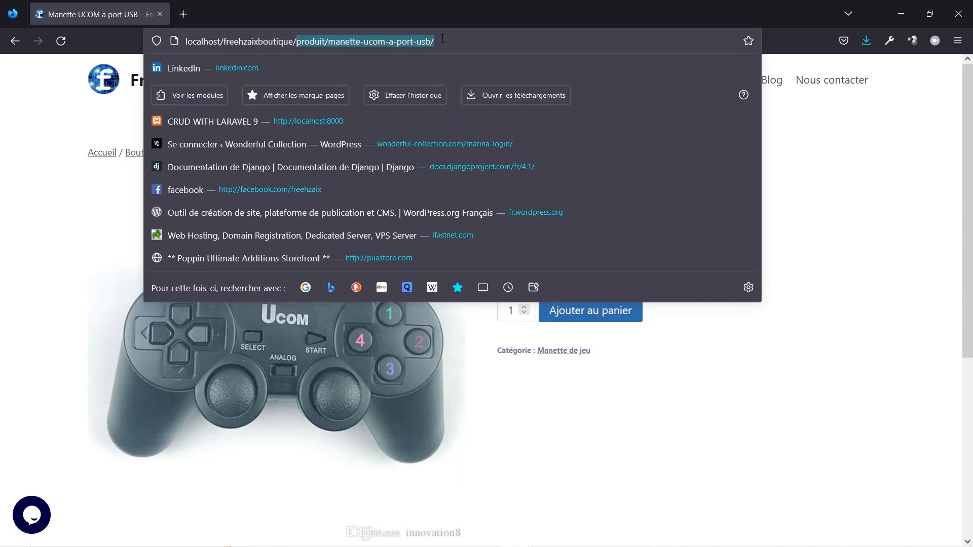
key(BackSpace)
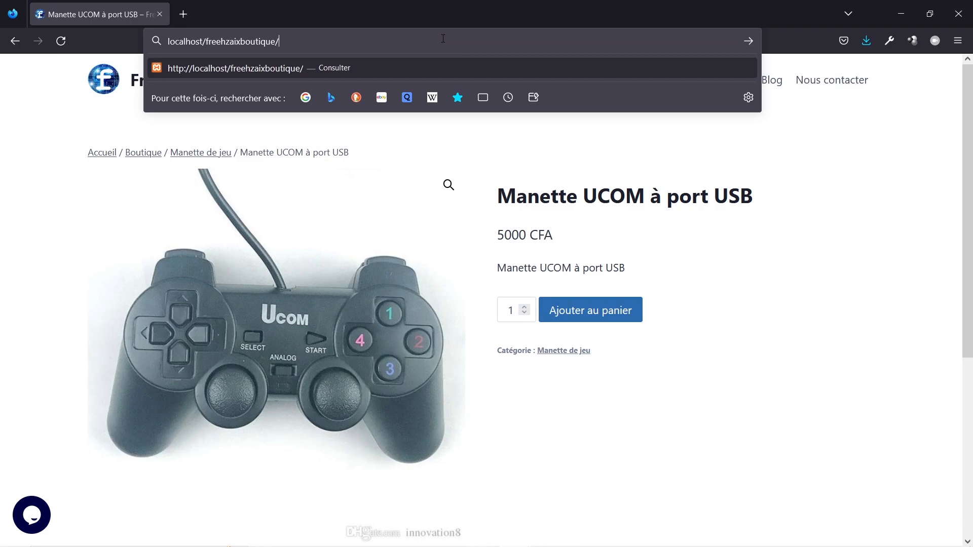
text(wp)
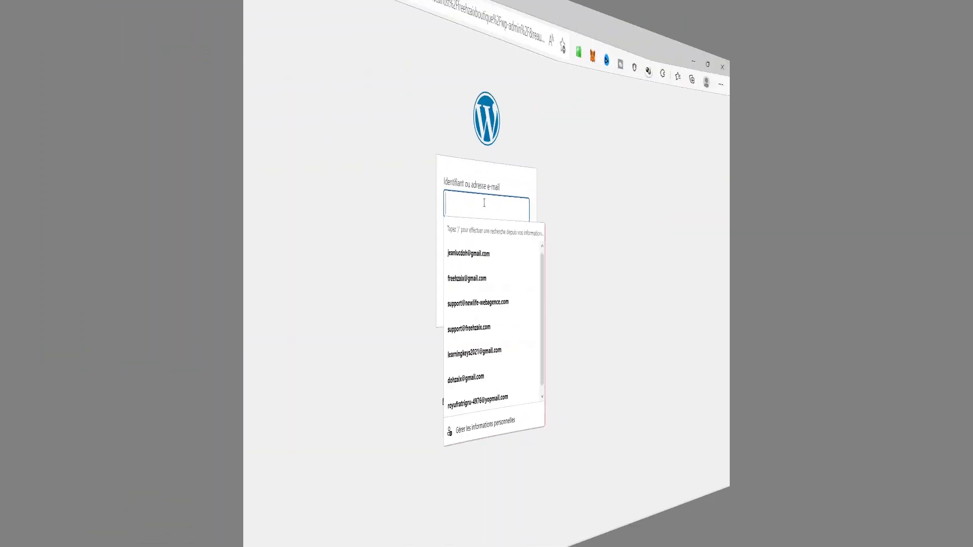
Log in to the admin with the site's username and password, then start a new product
text(admin)
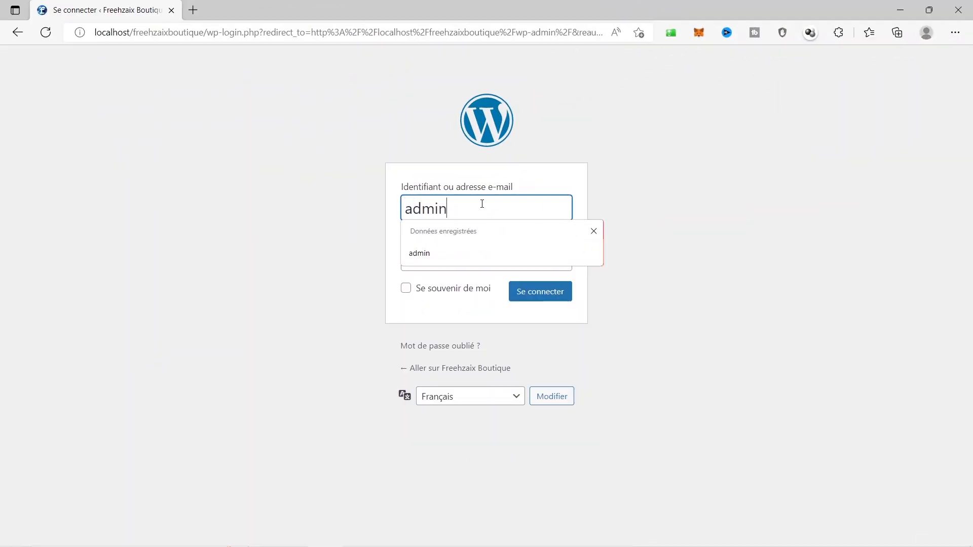
key(Tab)
text(a)
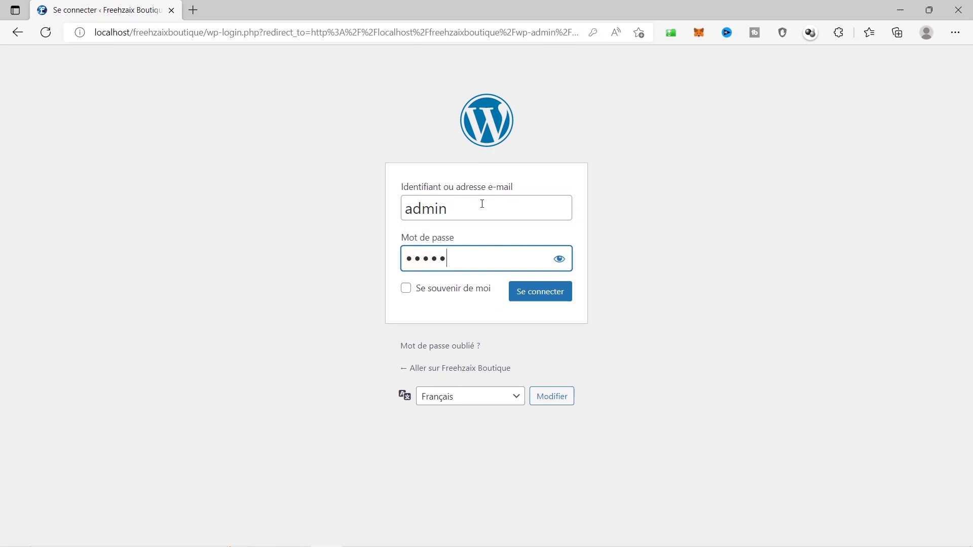
click(538, 293)
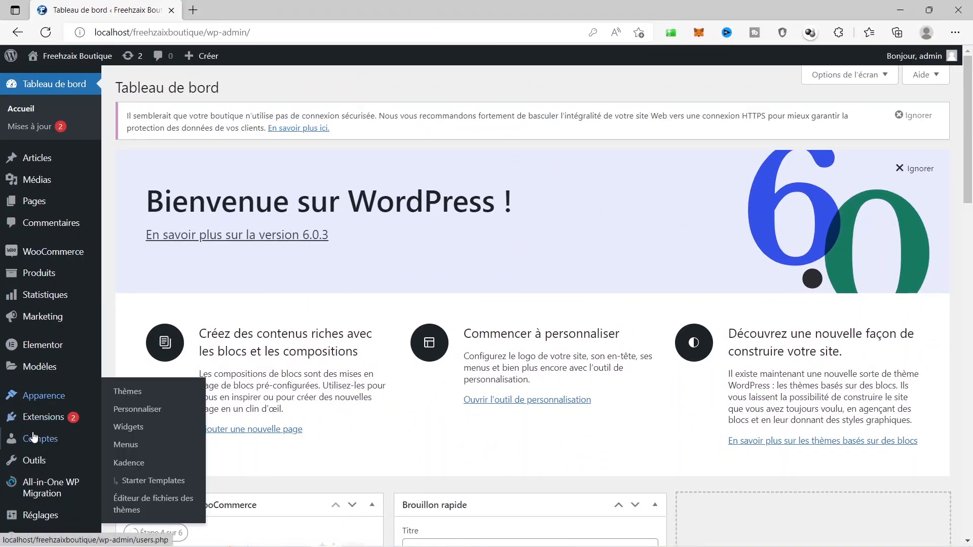
mouse_move(54, 276)
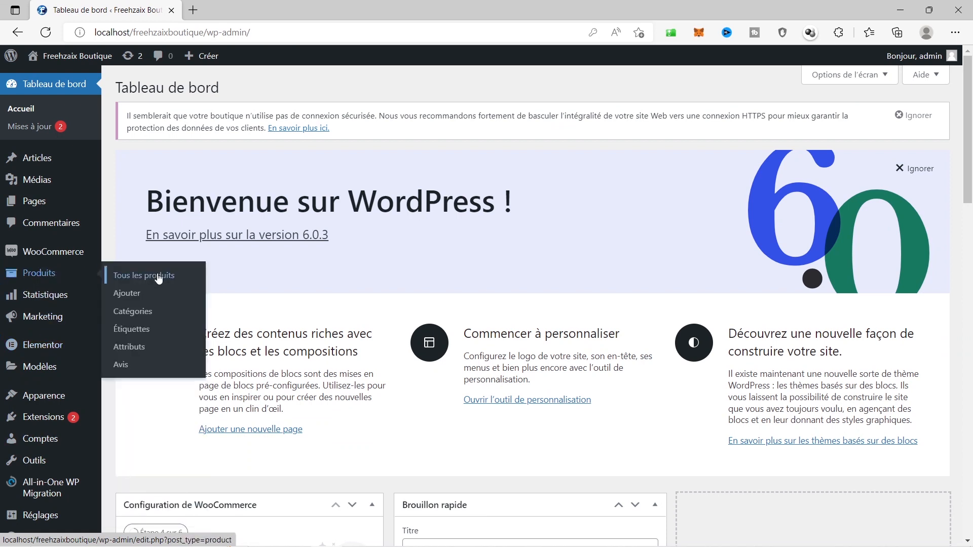
click(131, 294)
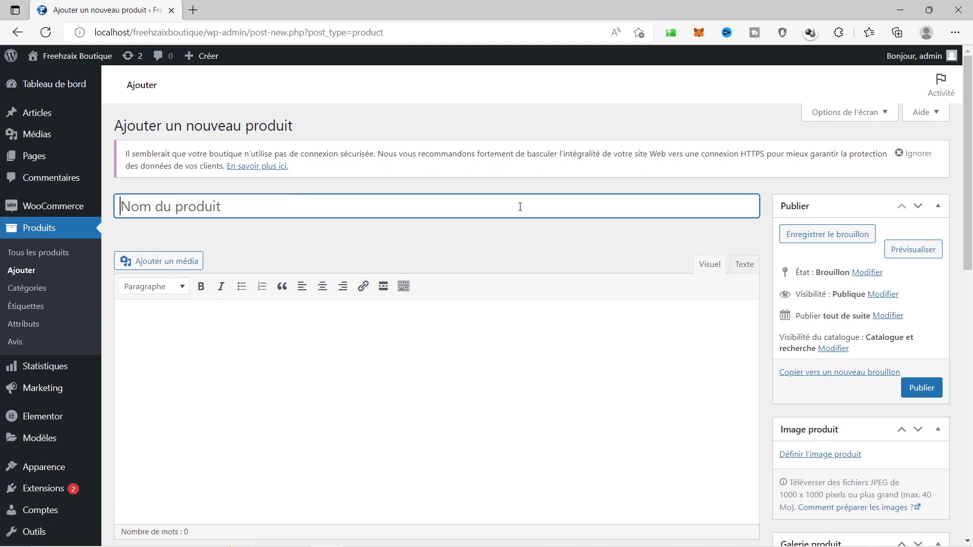
Title the product 'T-Shirt', paste the same word into the description, then pick a product image
text(T-S)
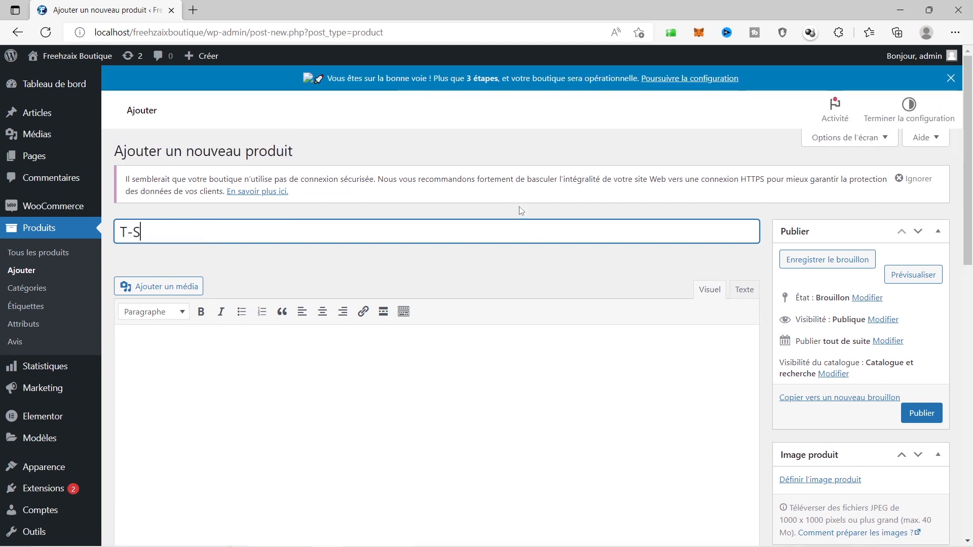
text(hirt)
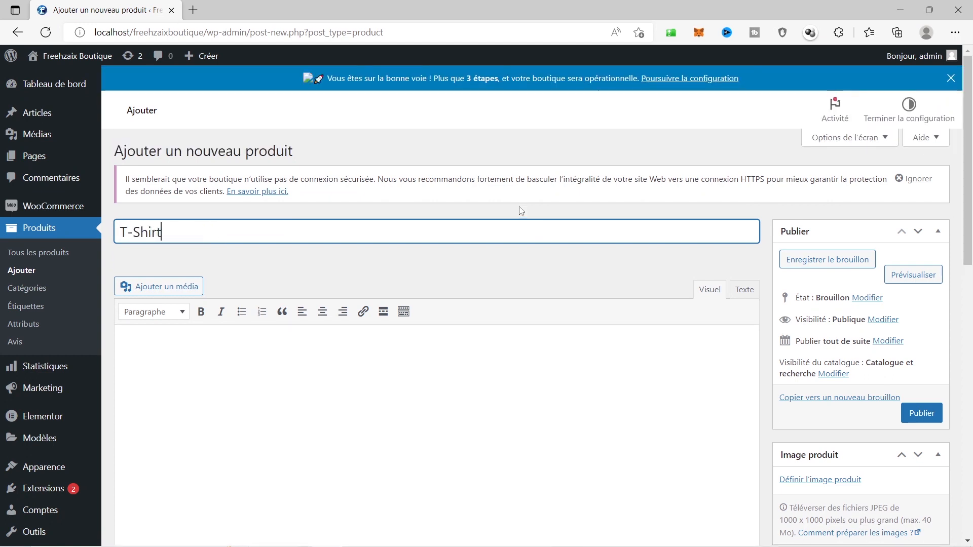
key(Tab)
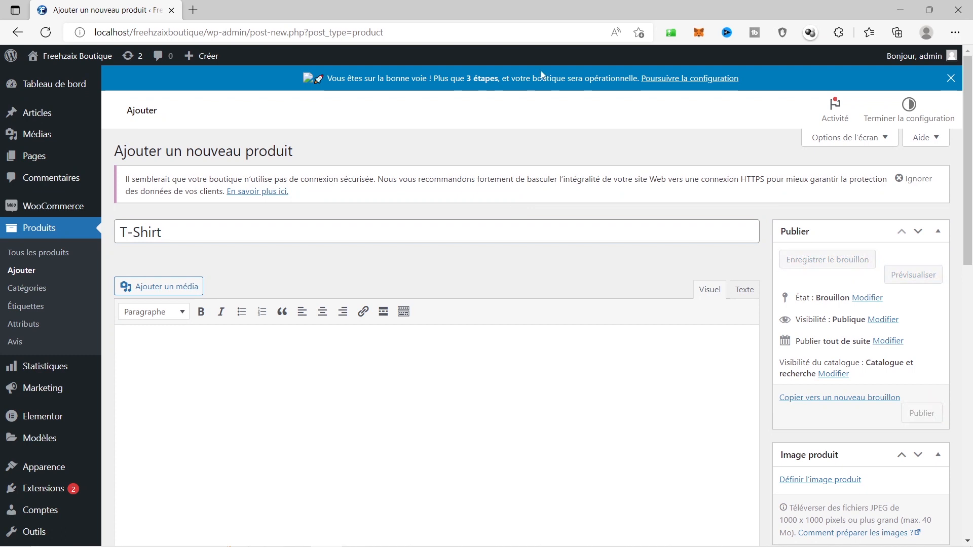
click(382, 233)
key(ctrl+a)
key(ctrl+c)
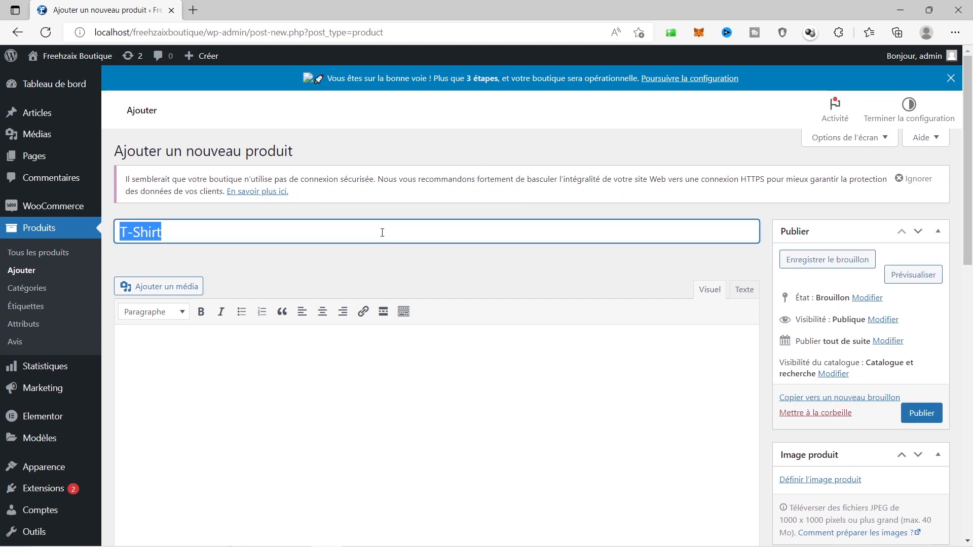
click(356, 349)
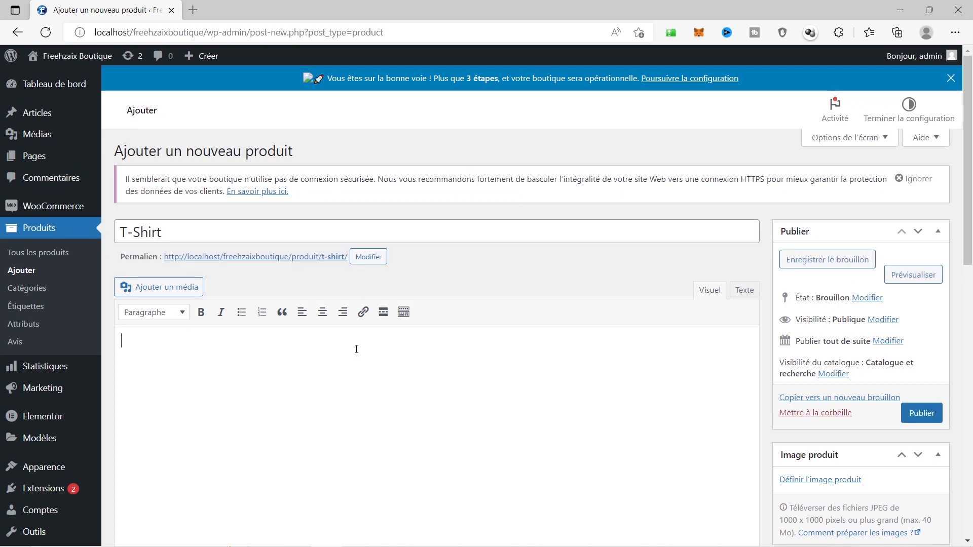
key(ctrl+v)
scroll(496, 398, down, 3)
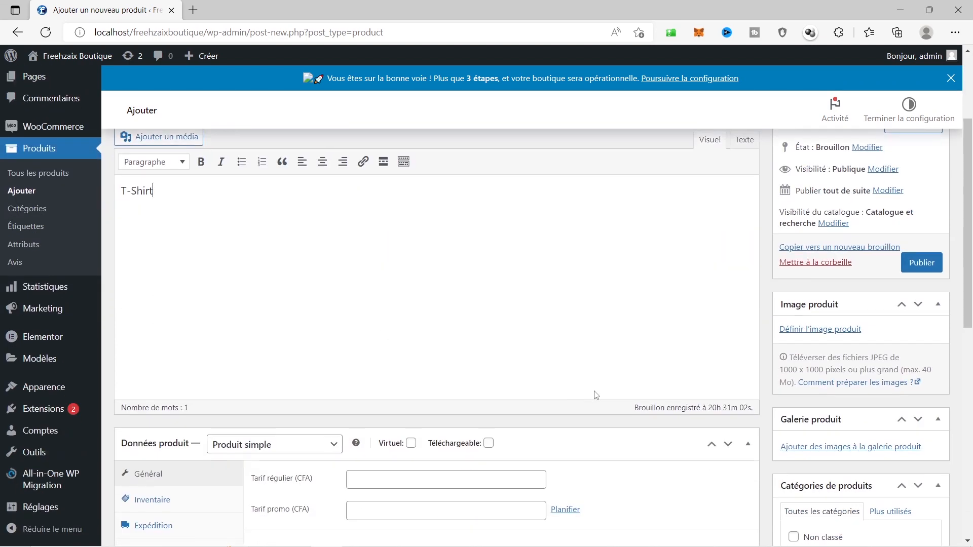
click(813, 334)
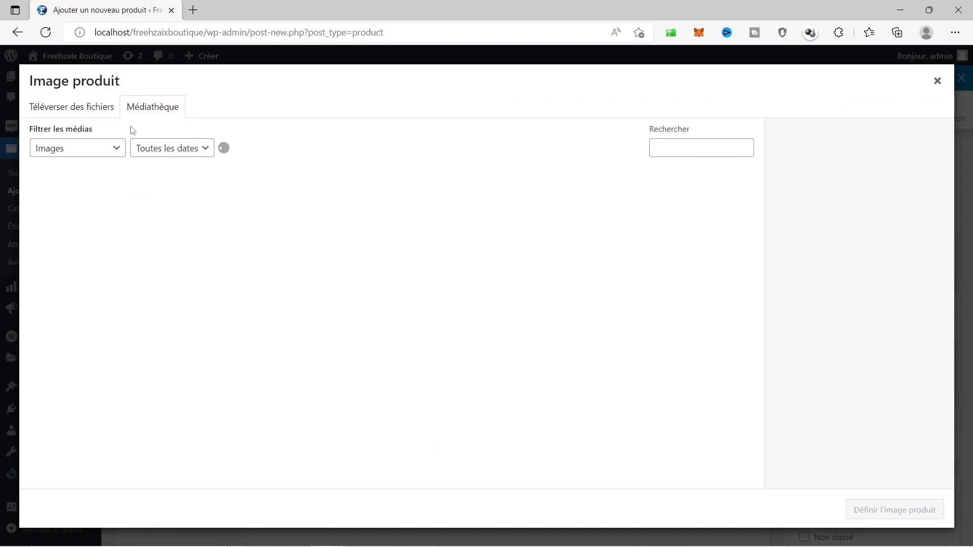
Upload 't-shirt jaune.png' from the T-Shirt folder and set it as the main product image
click(103, 108)
click(484, 302)
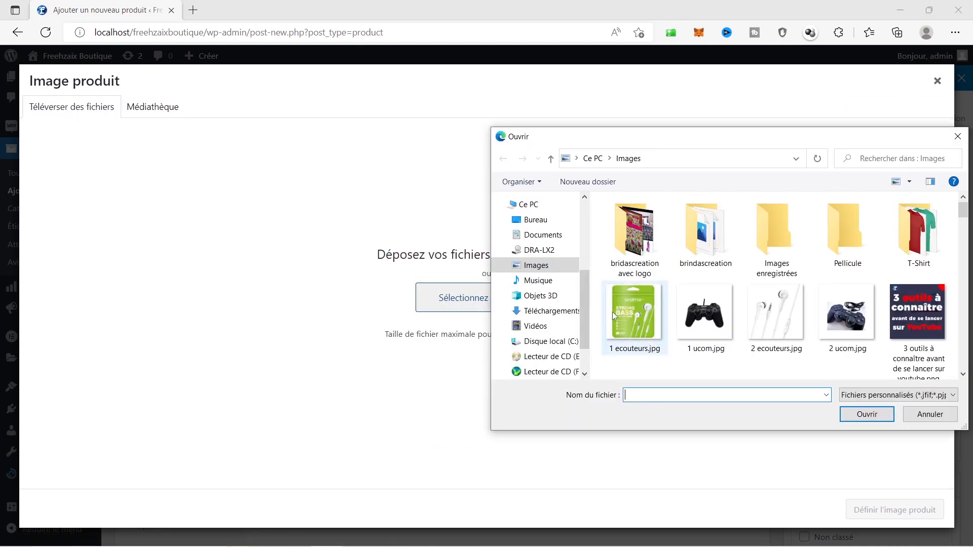
double_click(919, 236)
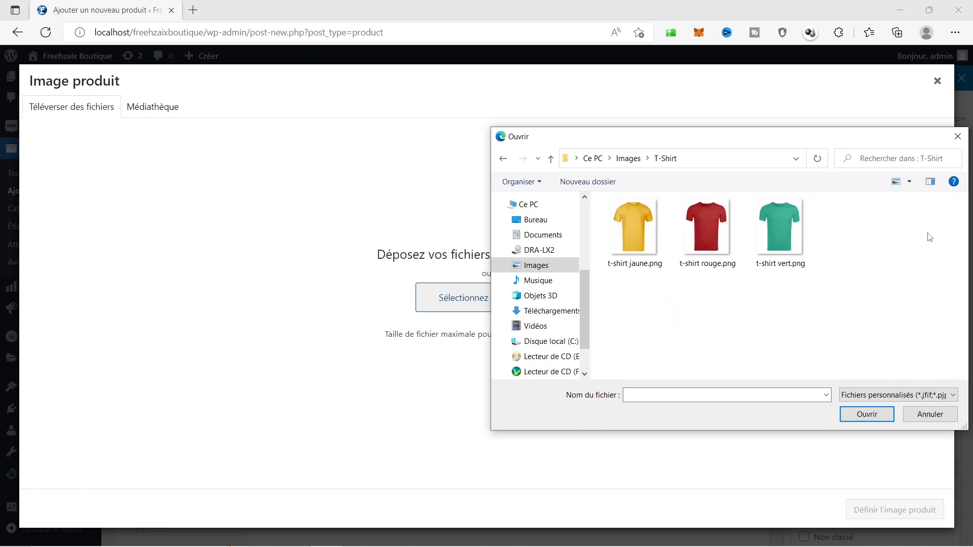
click(618, 217)
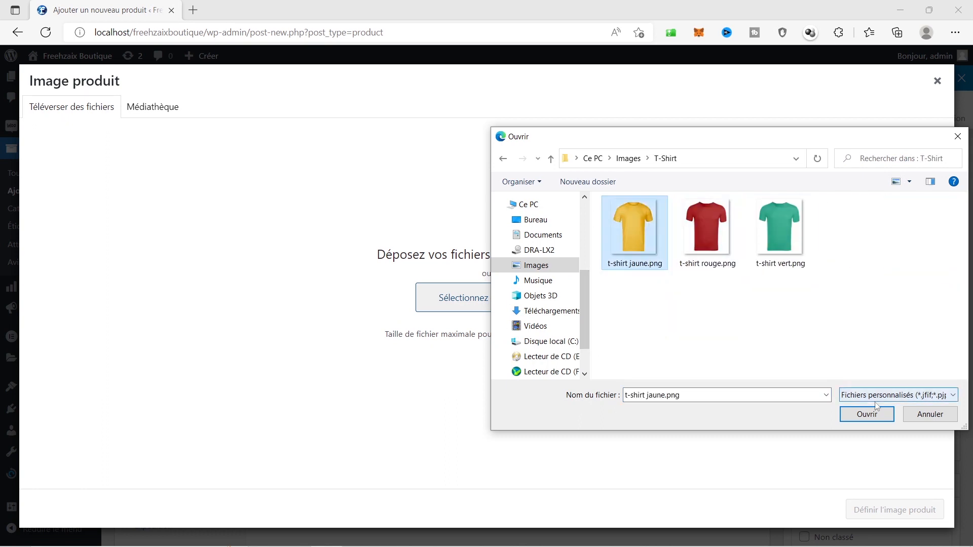
click(871, 416)
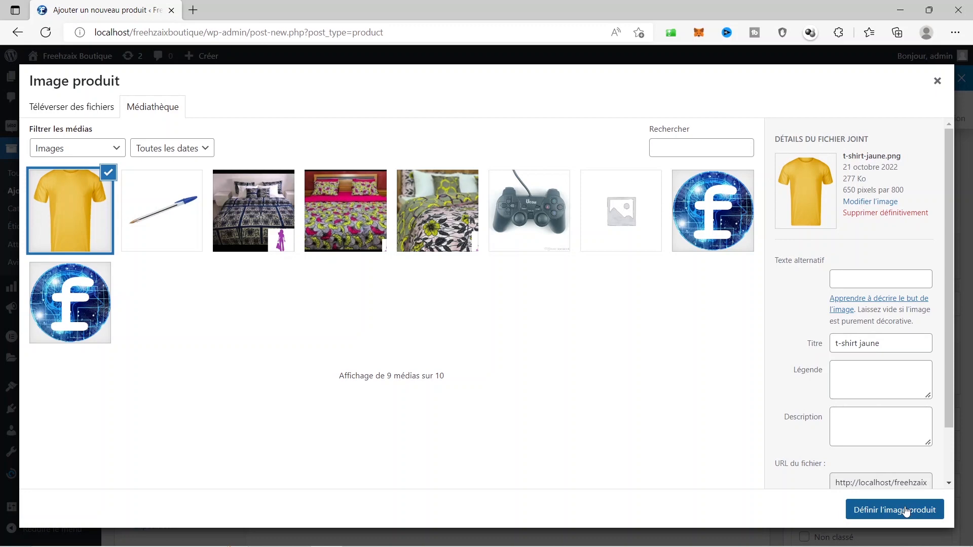
click(906, 510)
scroll(869, 411, down, 1)
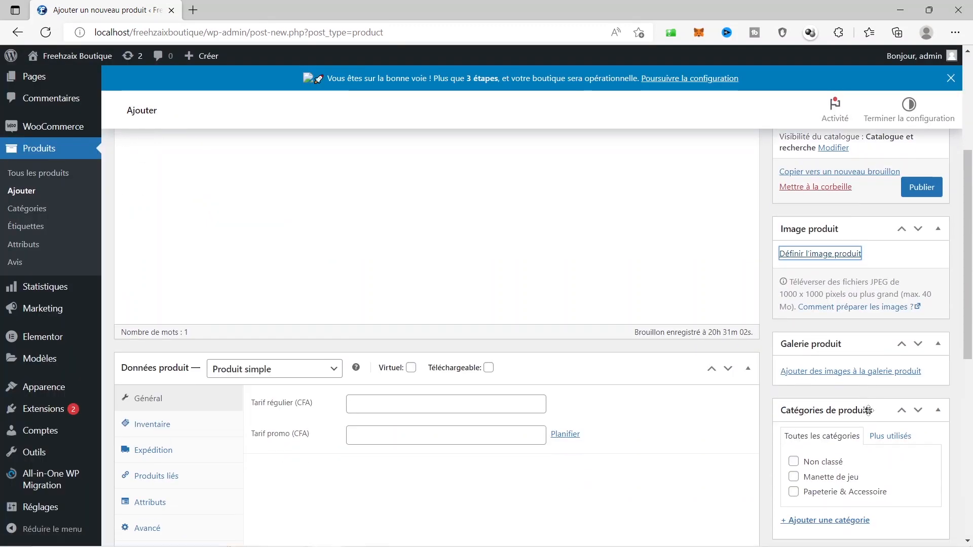
scroll(862, 406, down, 3)
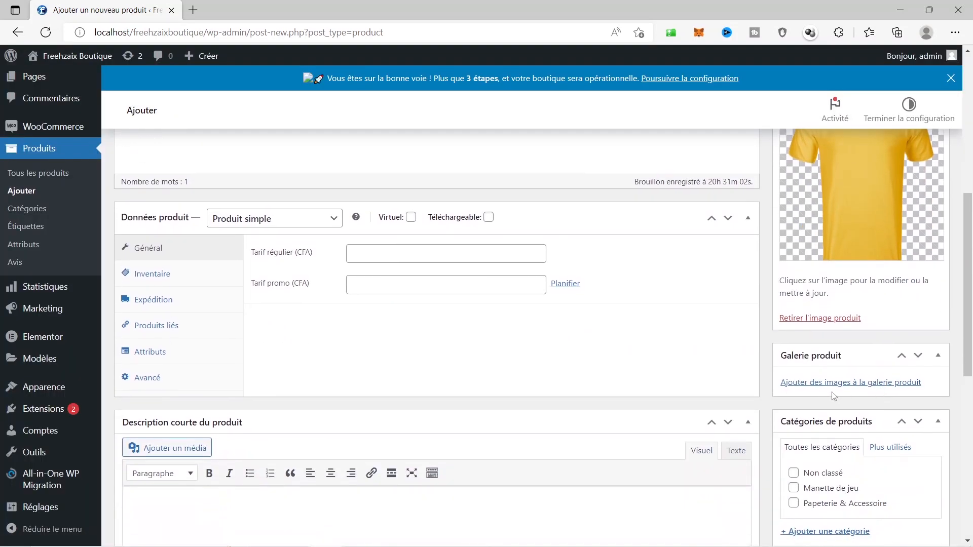
Upload the red and green t-shirt pictures and add both to the product gallery
click(820, 385)
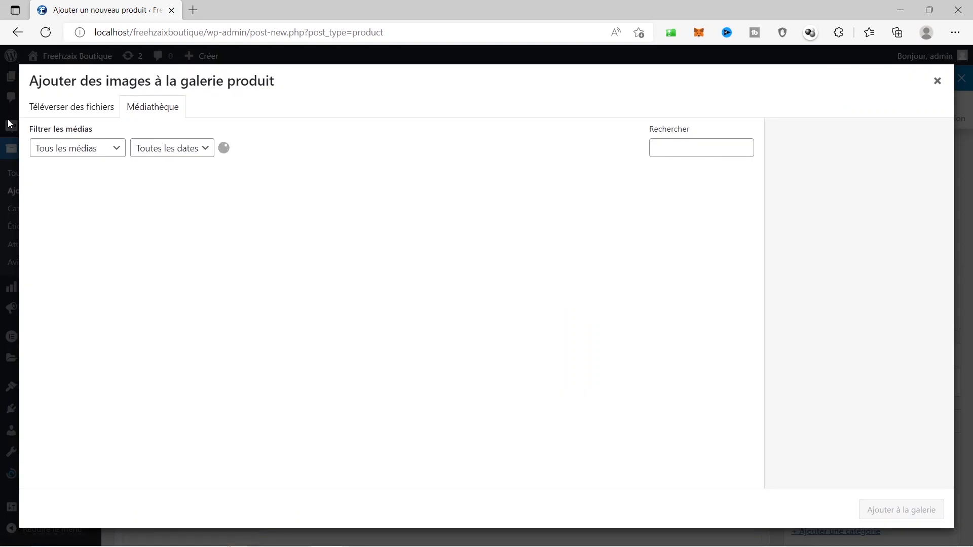
click(33, 112)
click(479, 299)
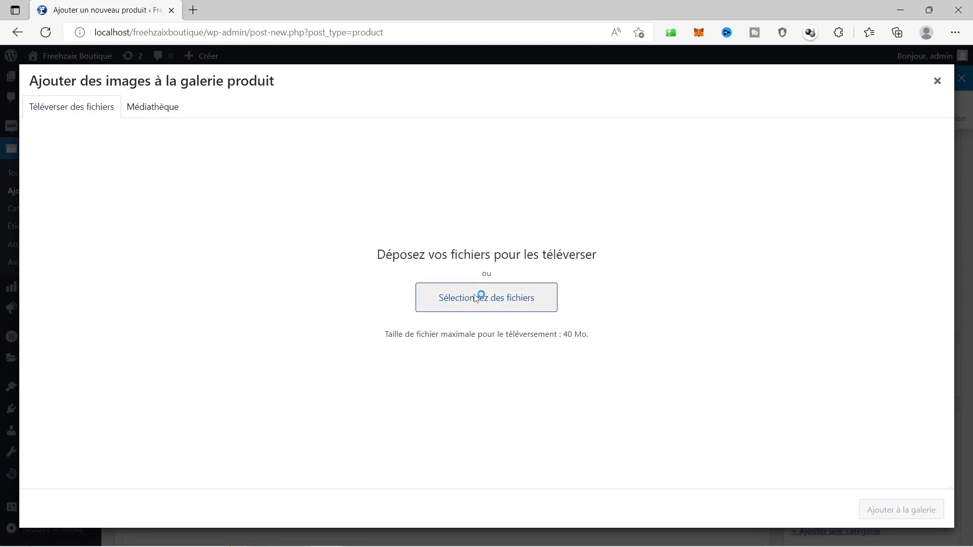
click(707, 233)
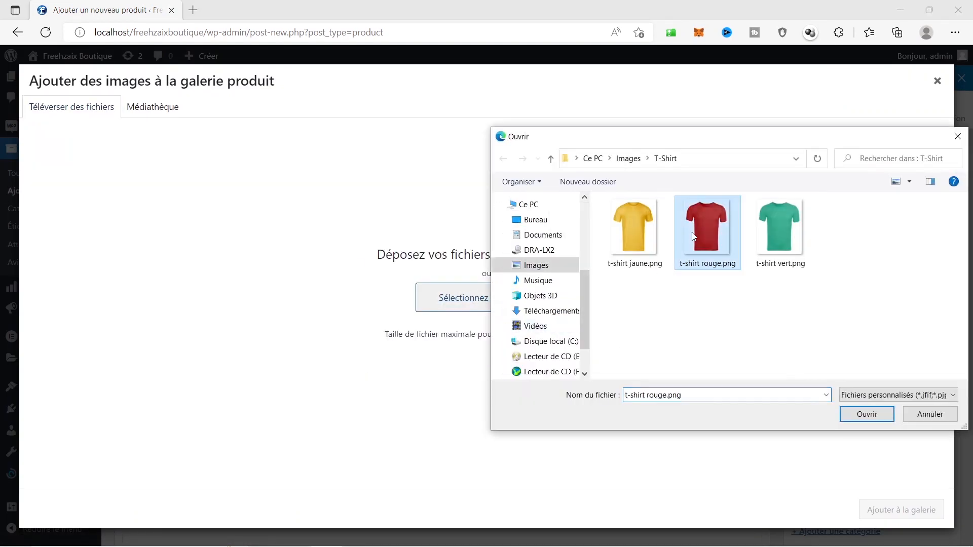
ctrl+click(782, 252)
click(868, 414)
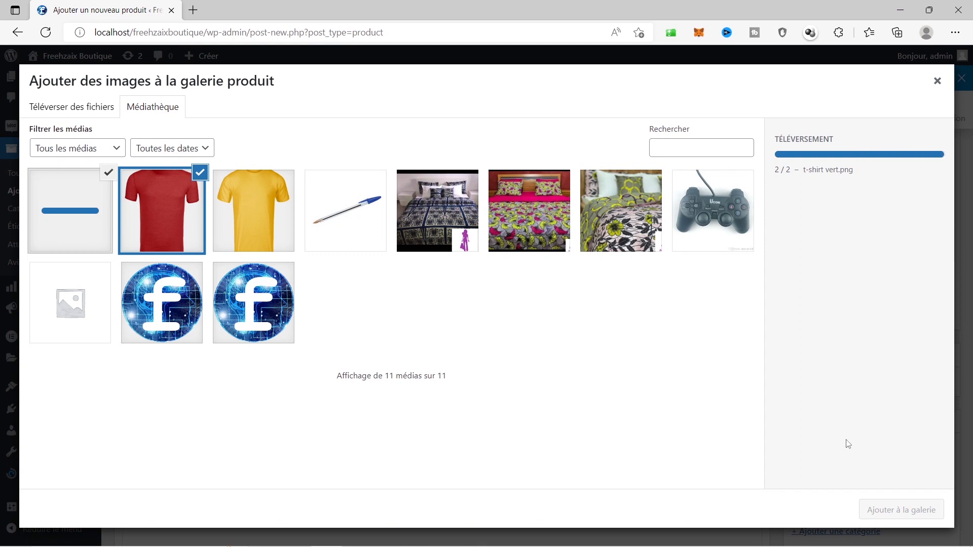
click(876, 517)
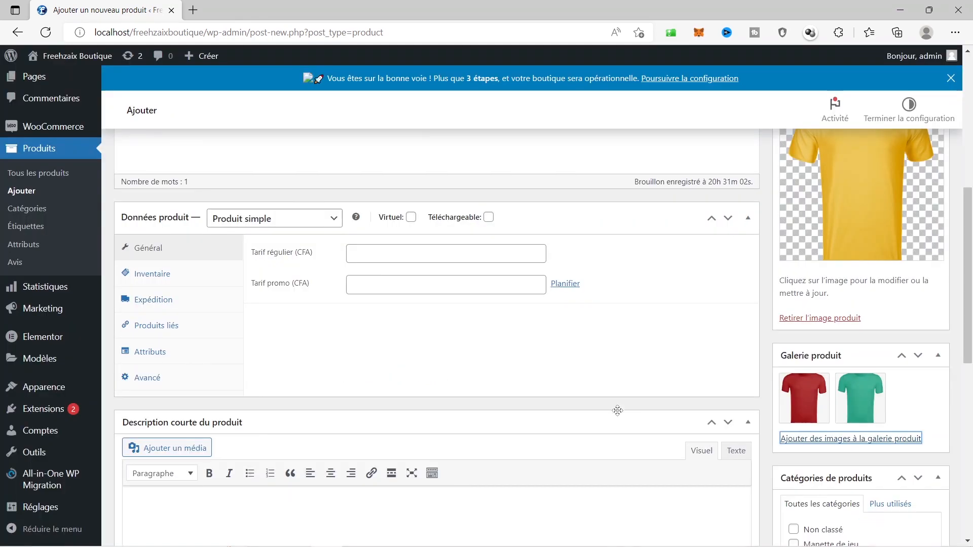
scroll(822, 332, up, 7)
scroll(907, 345, down, 2)
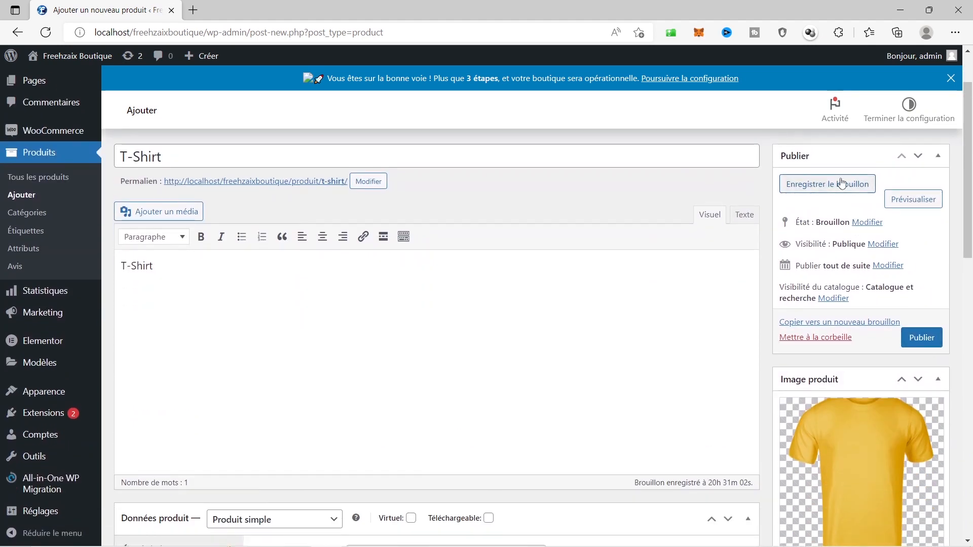
Save the T-Shirt product as a draft and scroll to Données produit
click(805, 187)
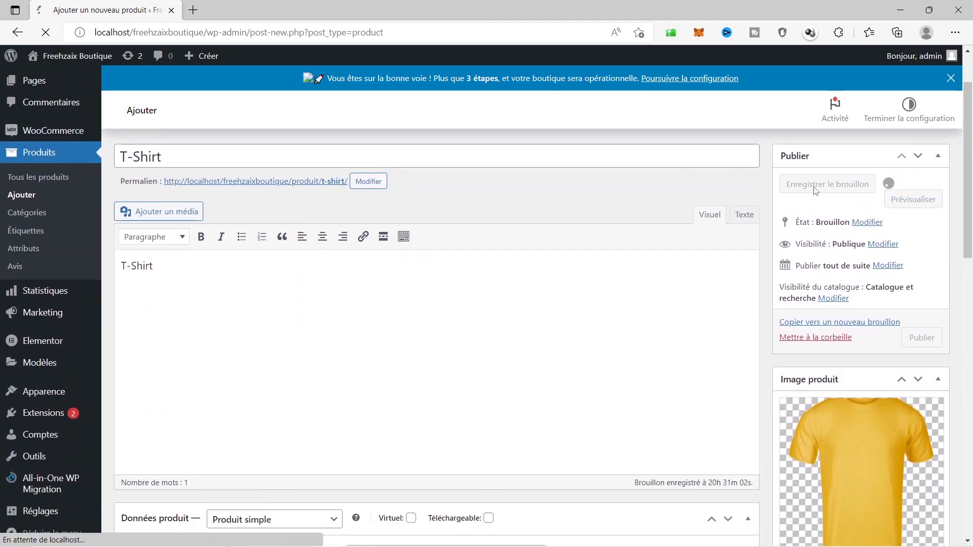
scroll(755, 361, down, 3)
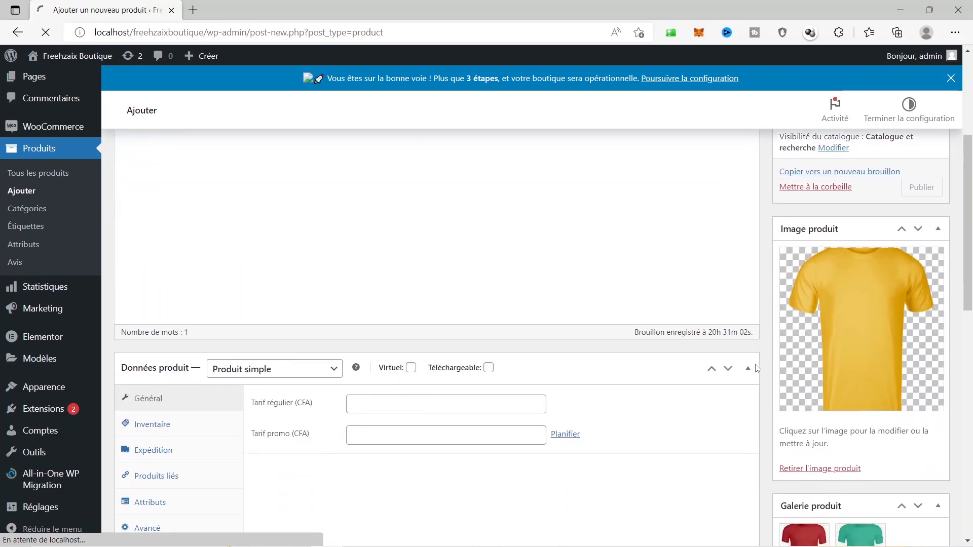
scroll(757, 368, down, 3)
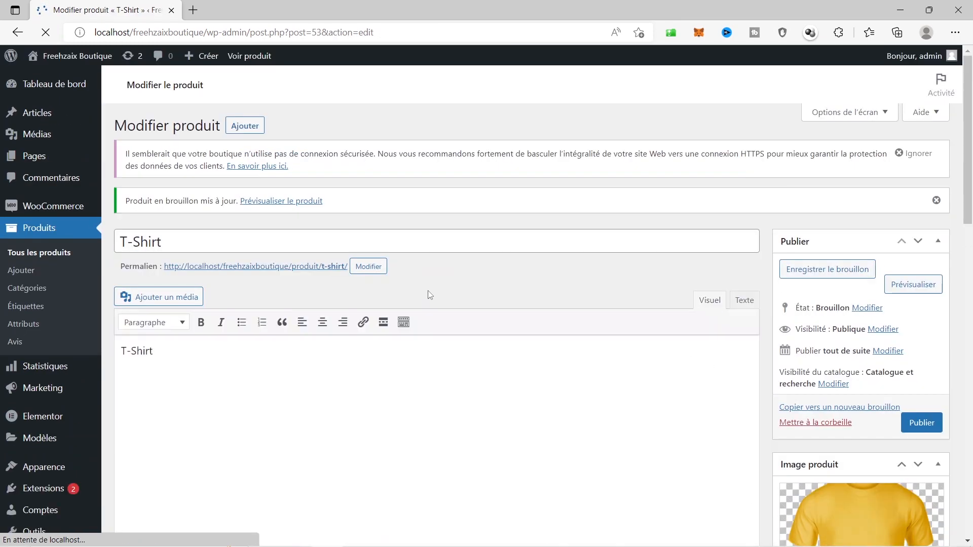
scroll(428, 294, down, 4)
scroll(429, 295, down, 4)
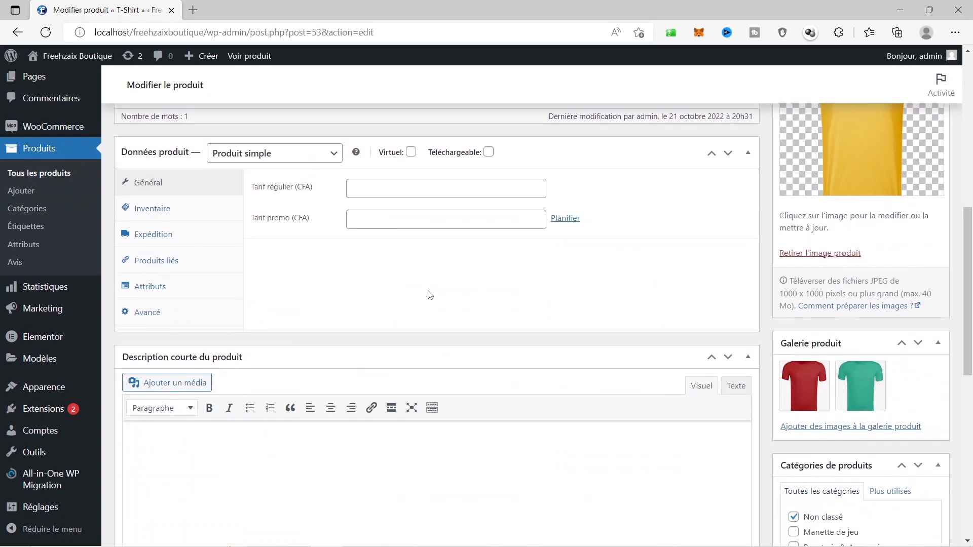
Add a Couleur attribute with archives disabled and Tri personnalisé as its default sort order
click(302, 158)
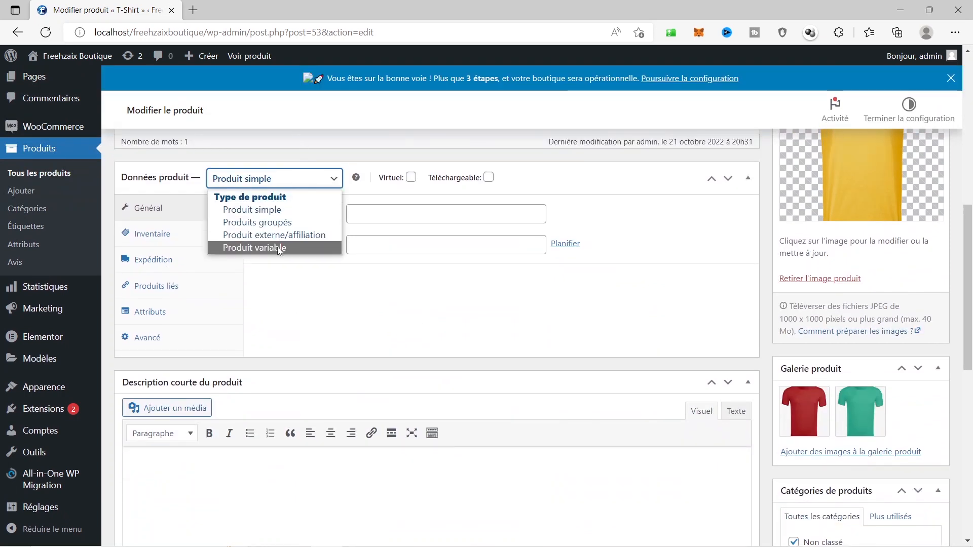
click(21, 245)
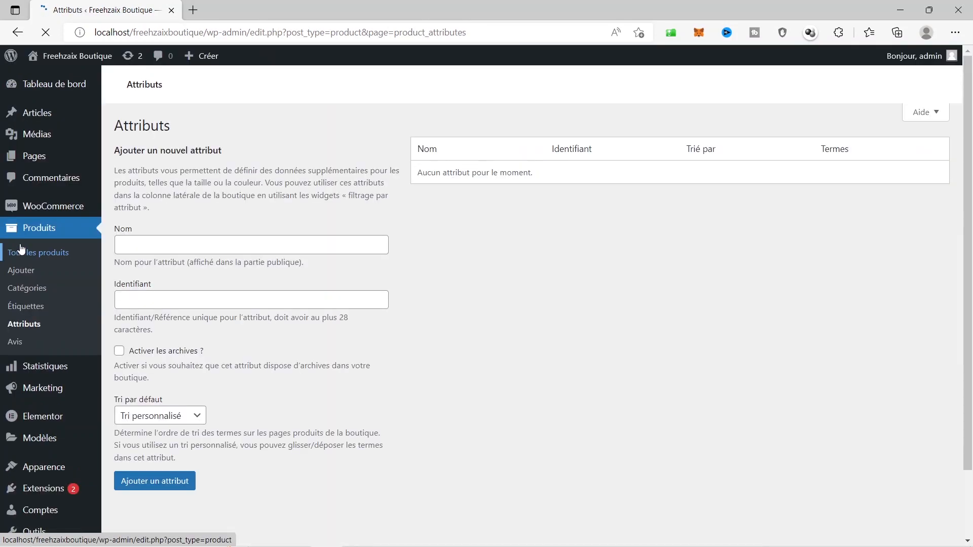
click(169, 314)
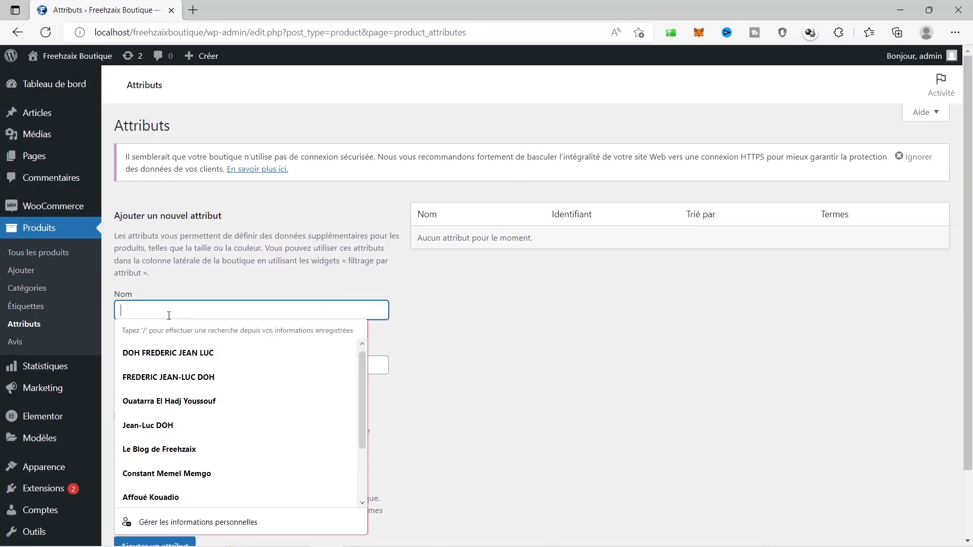
text(Couleur)
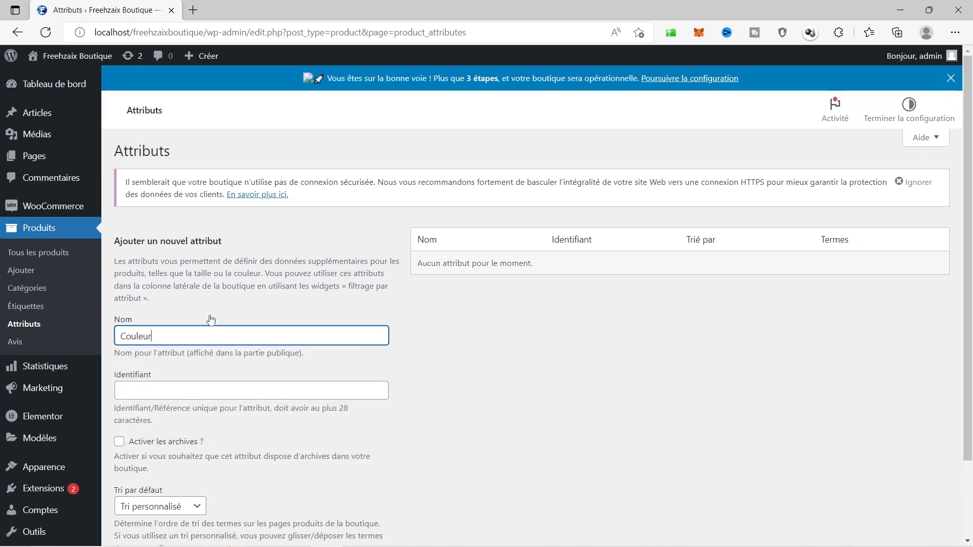
scroll(203, 320, down, 2)
click(122, 368)
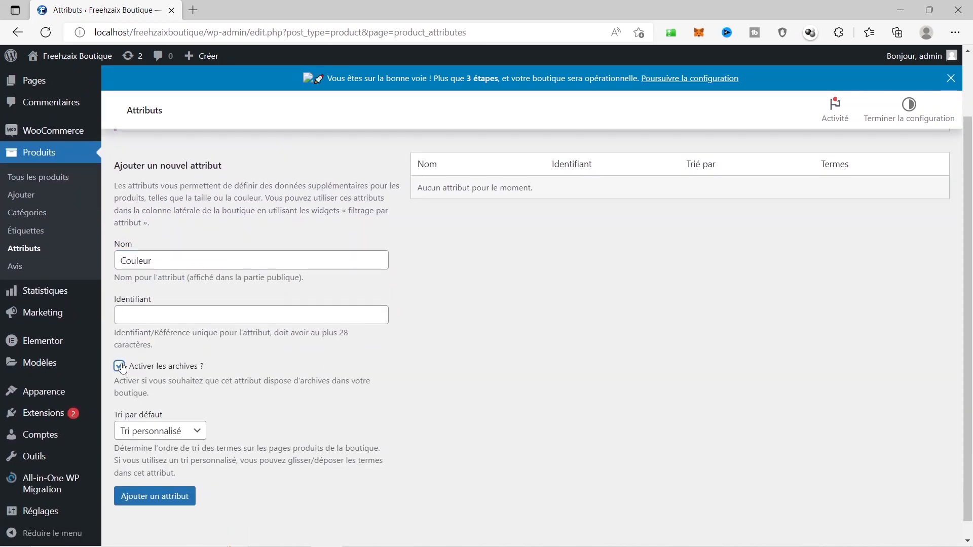
click(121, 368)
click(182, 431)
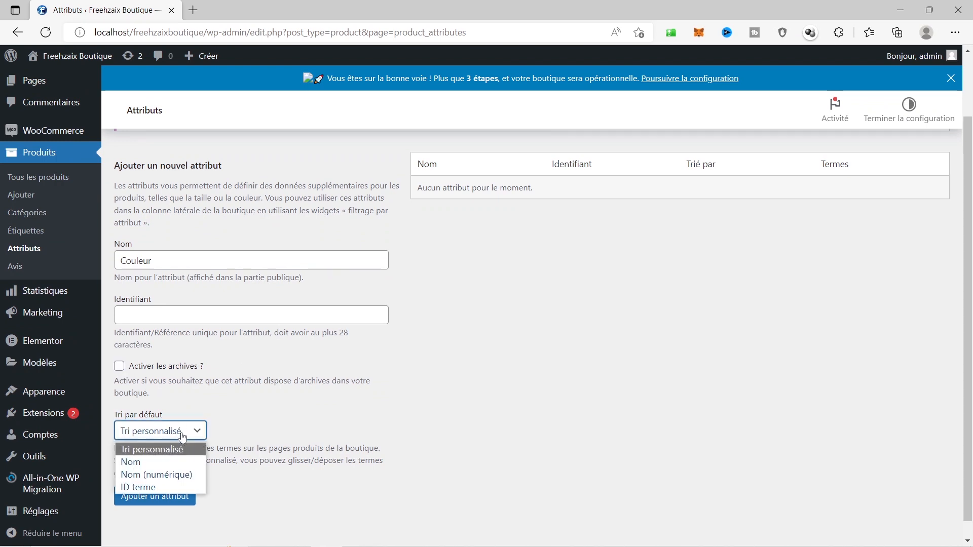
click(182, 437)
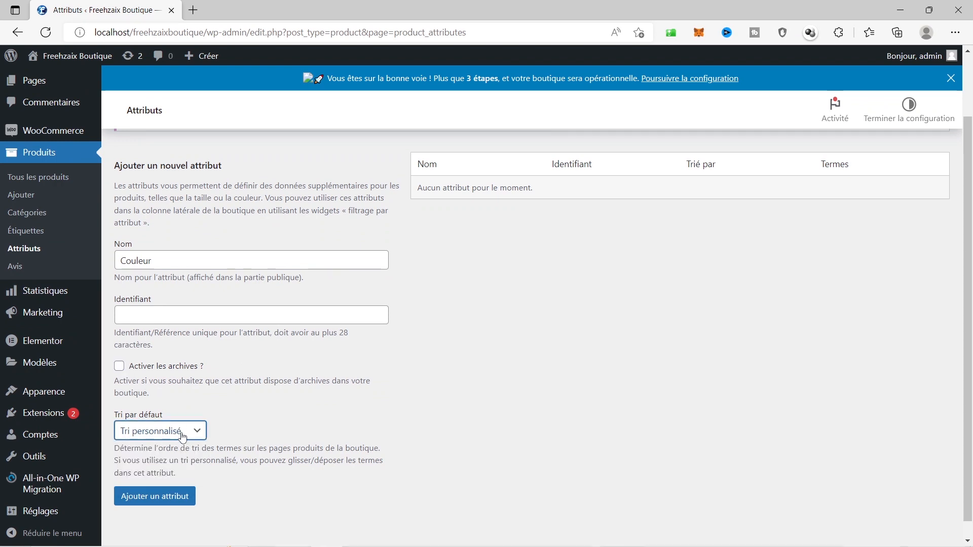
click(149, 503)
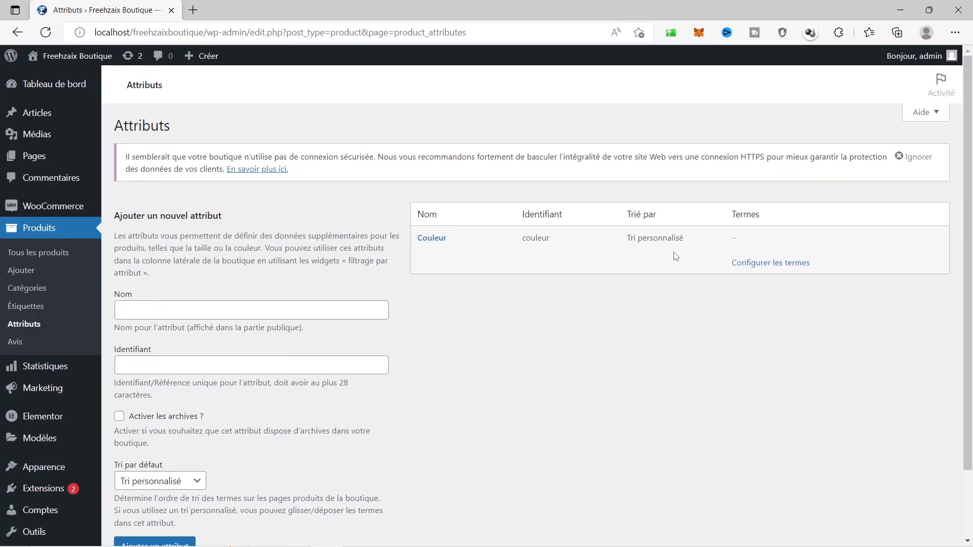
Add Jaune and Bleu as terms of the Couleur attribute
click(766, 265)
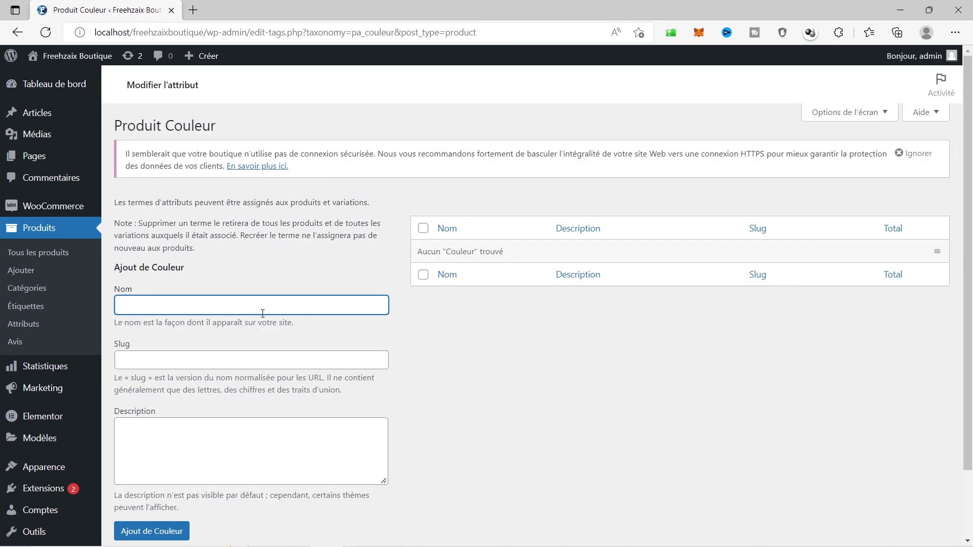
click(262, 308)
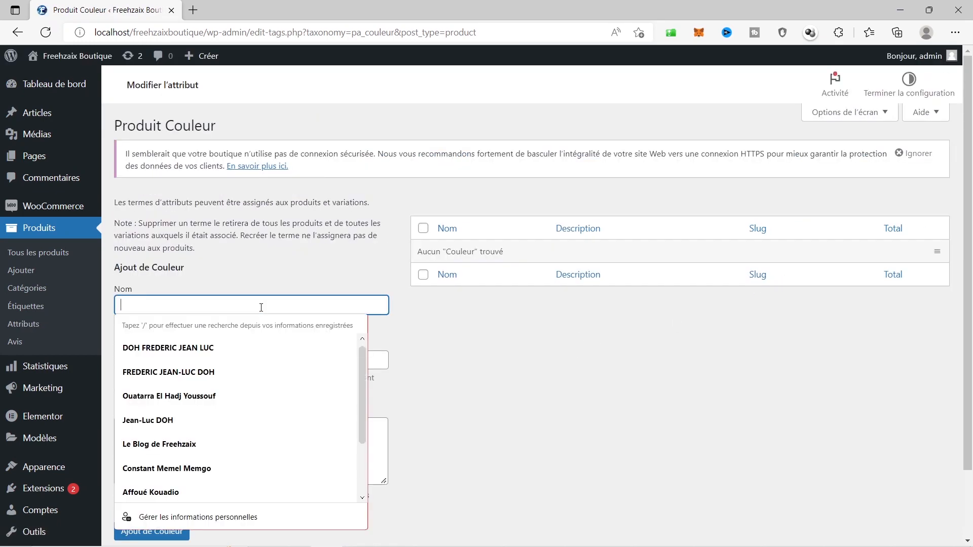
text(Jaune)
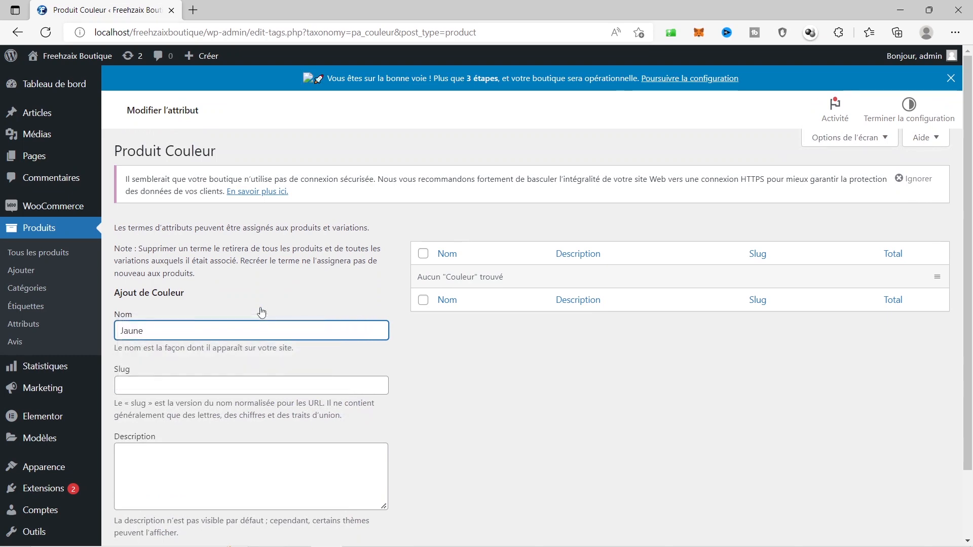
scroll(262, 312, down, 2)
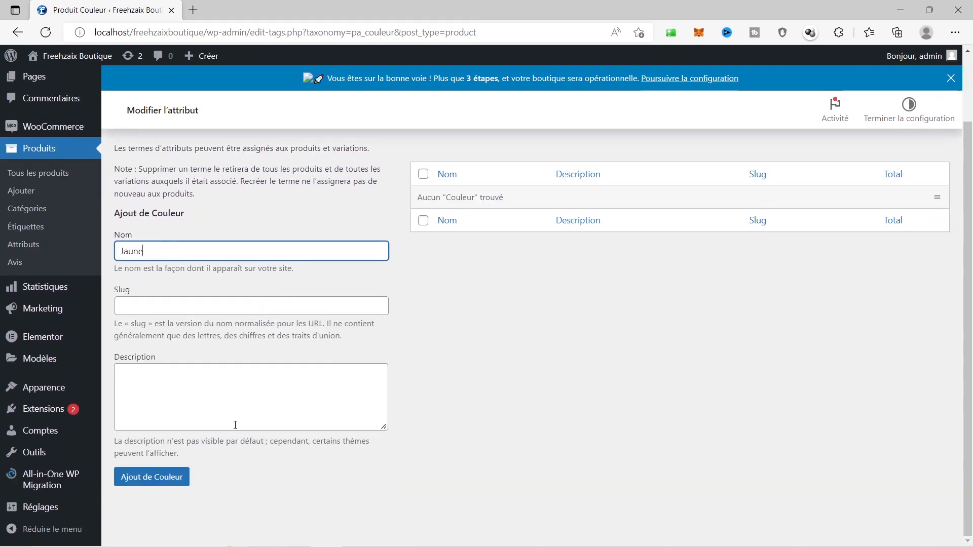
click(145, 483)
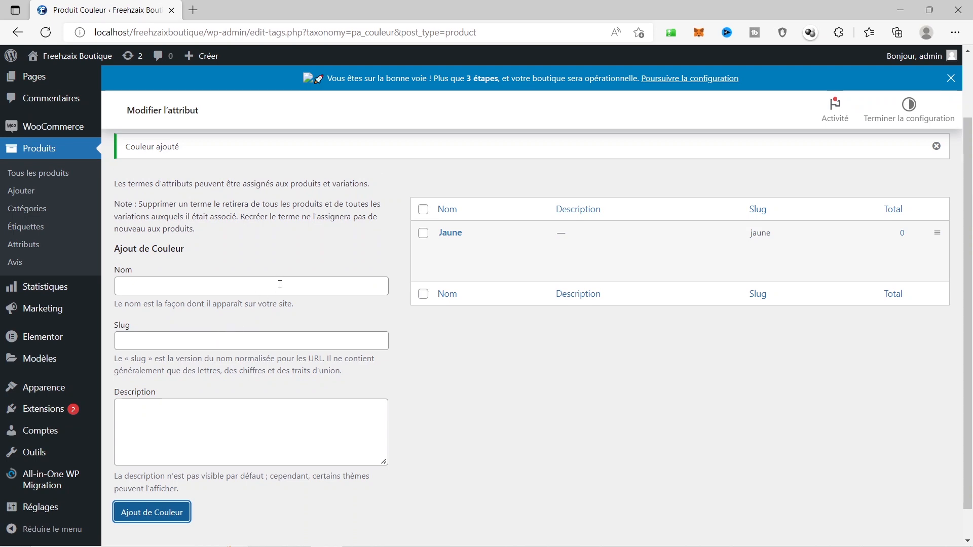
click(280, 286)
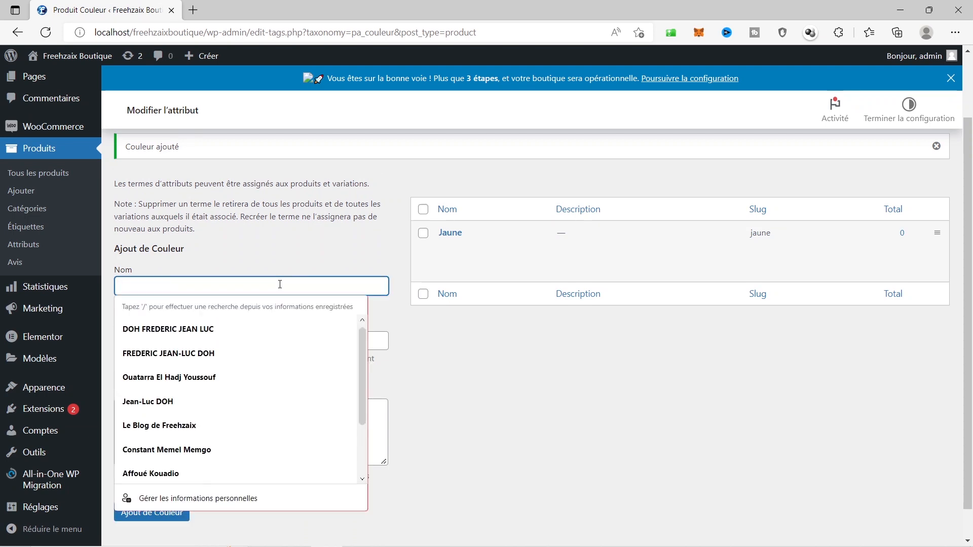
text(Bleu)
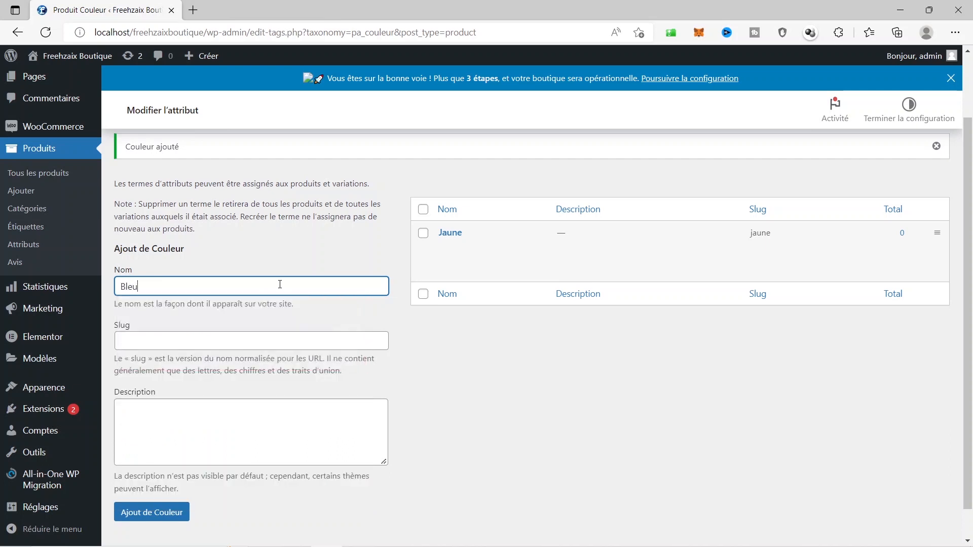
click(151, 513)
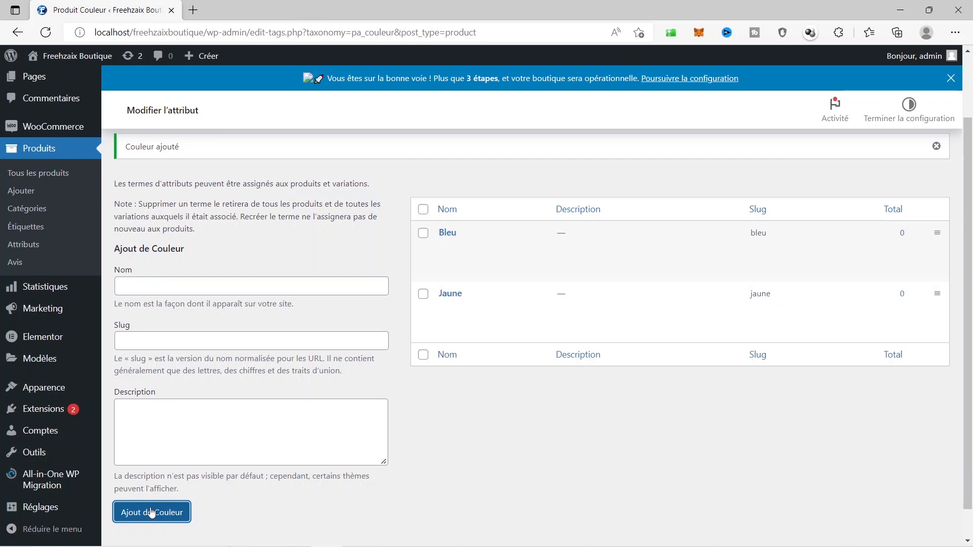
Add Noir and Vert as the remaining Couleur terms
click(210, 288)
text(Noir)
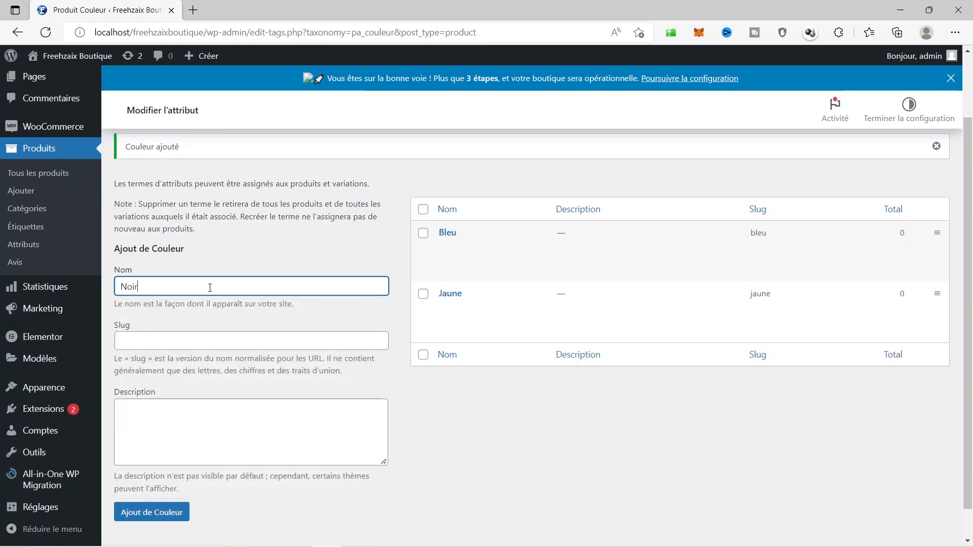
click(161, 518)
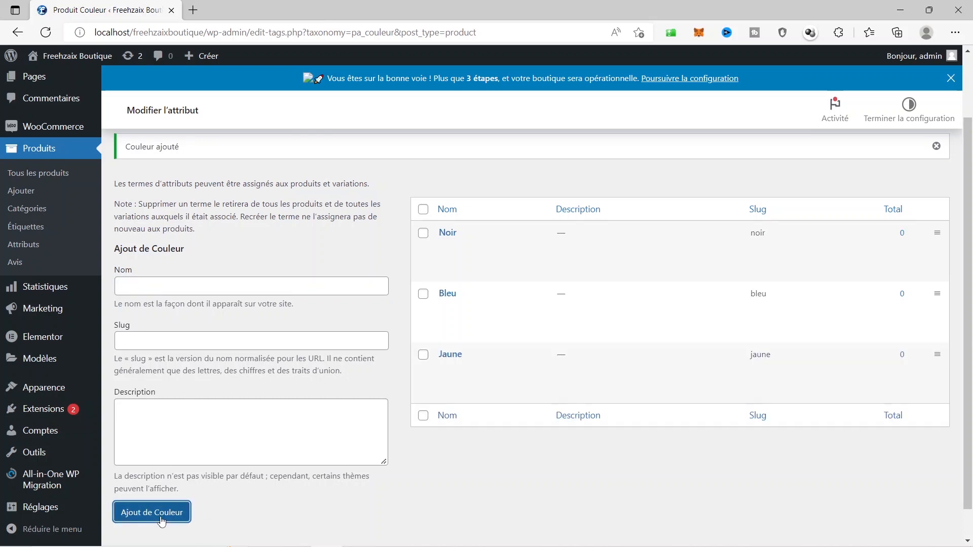
click(236, 286)
text(Vert)
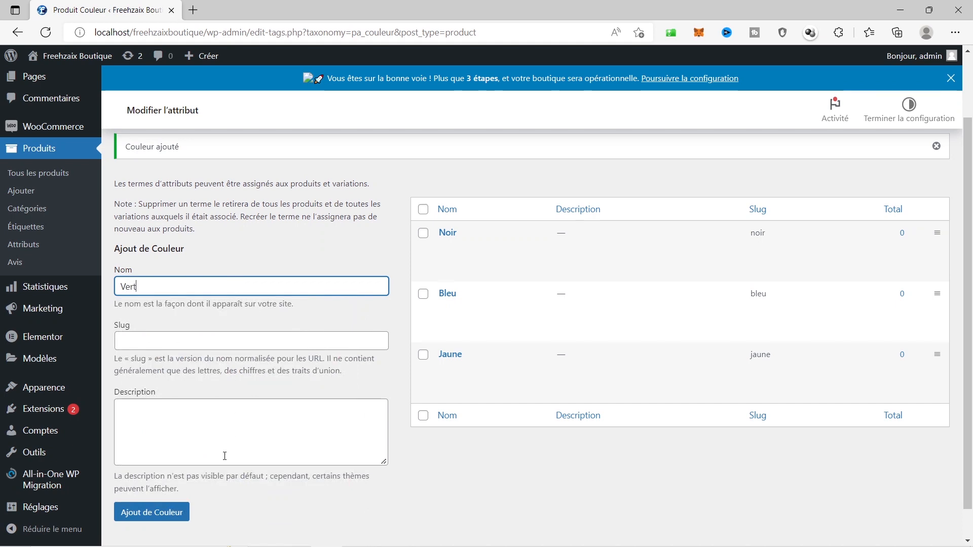
click(146, 517)
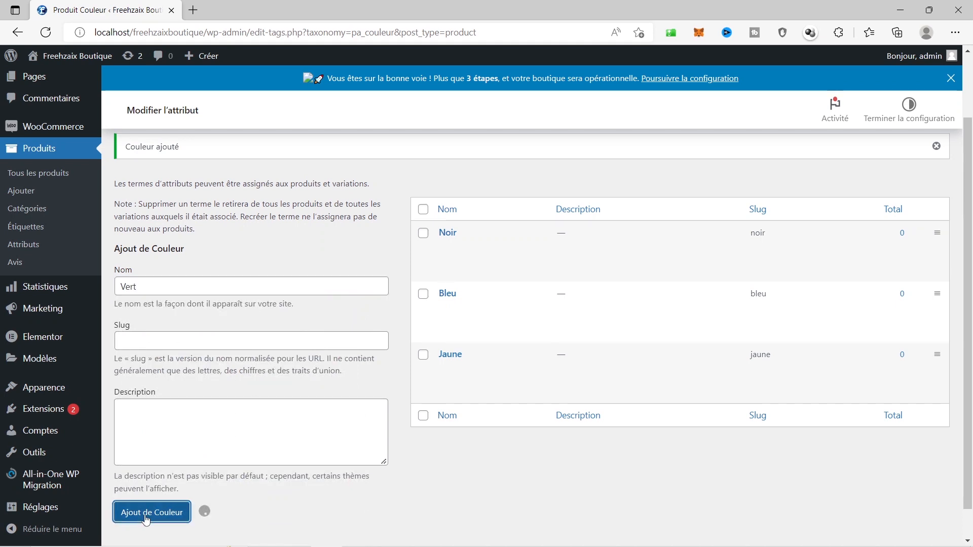
scroll(456, 442, up, 2)
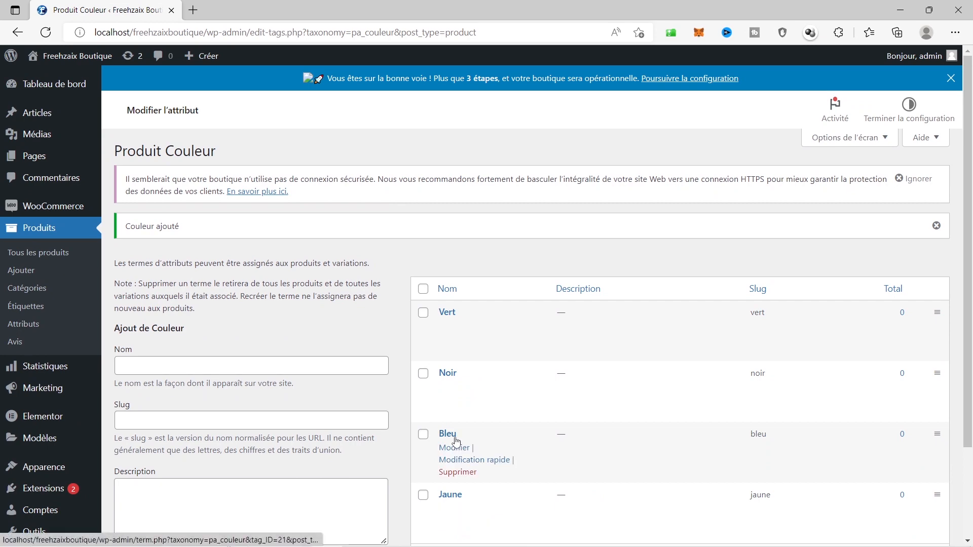
scroll(499, 309, down, 2)
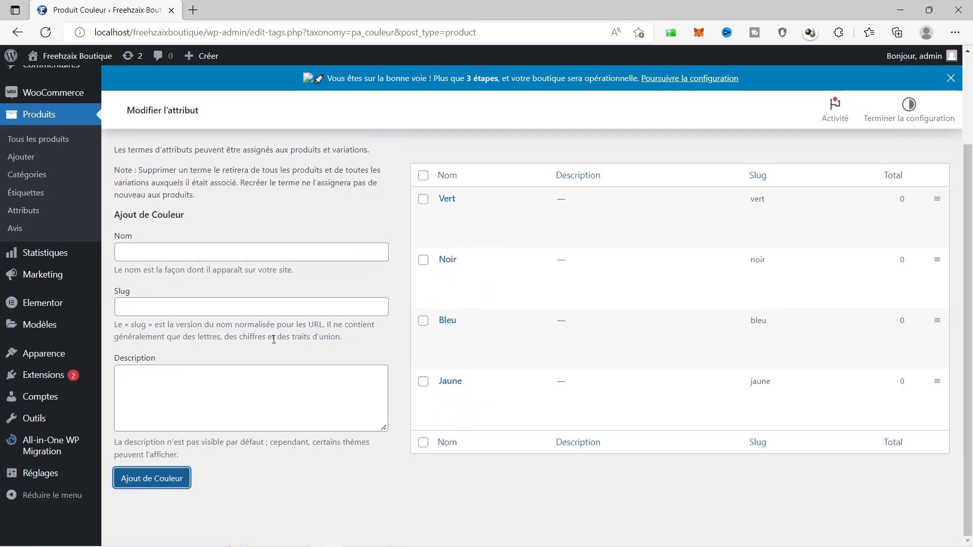
scroll(204, 319, up, 2)
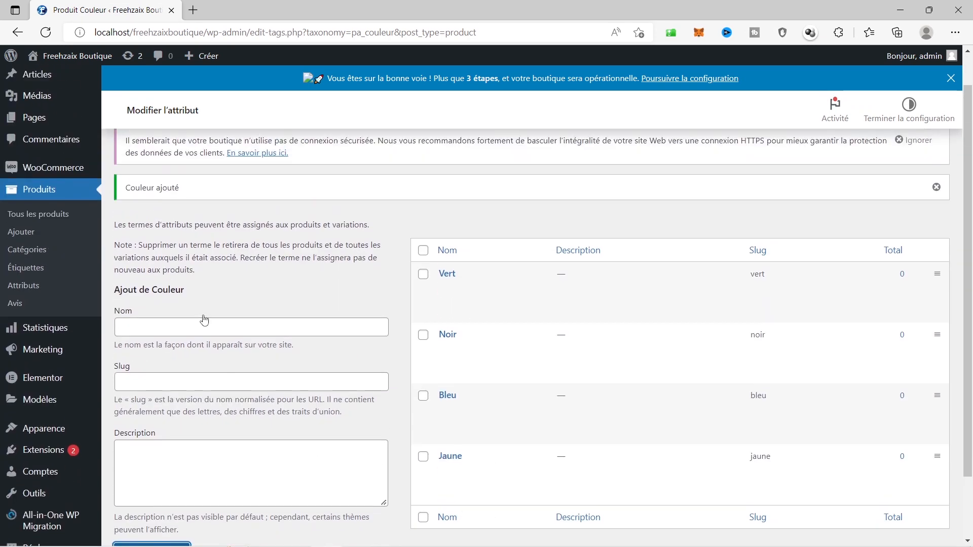
Add an attribute named Taille (slug taille, custom sort) and go to its empty terms page
click(20, 287)
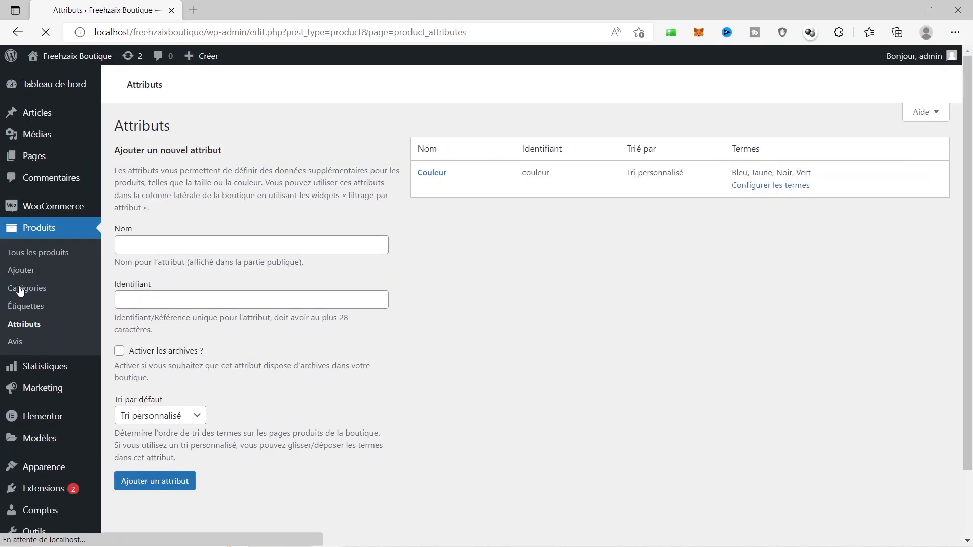
click(284, 311)
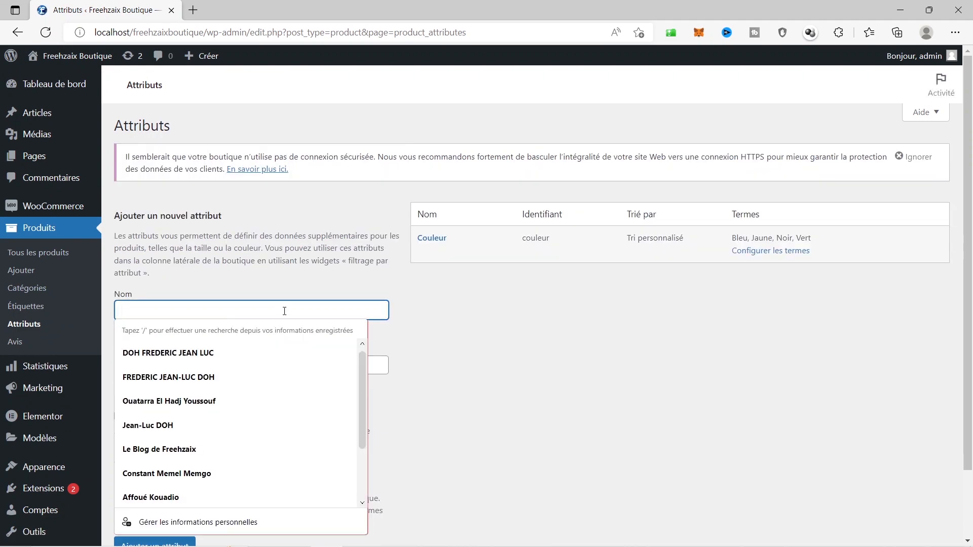
text(Taille)
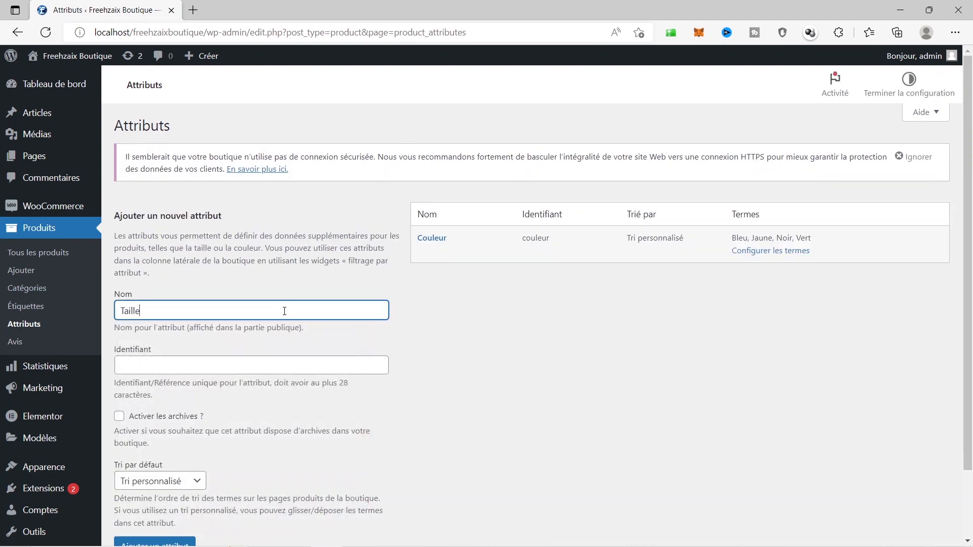
scroll(290, 325, down, 2)
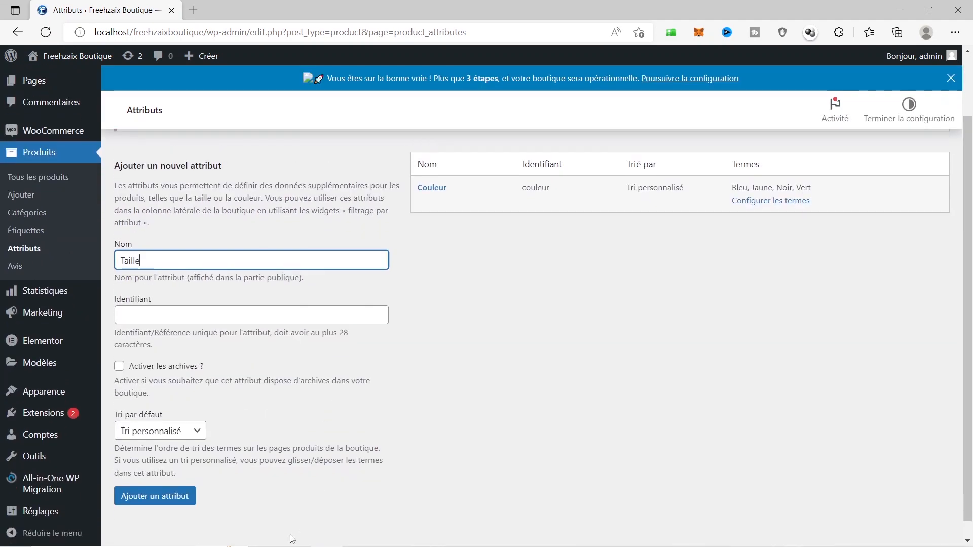
click(169, 497)
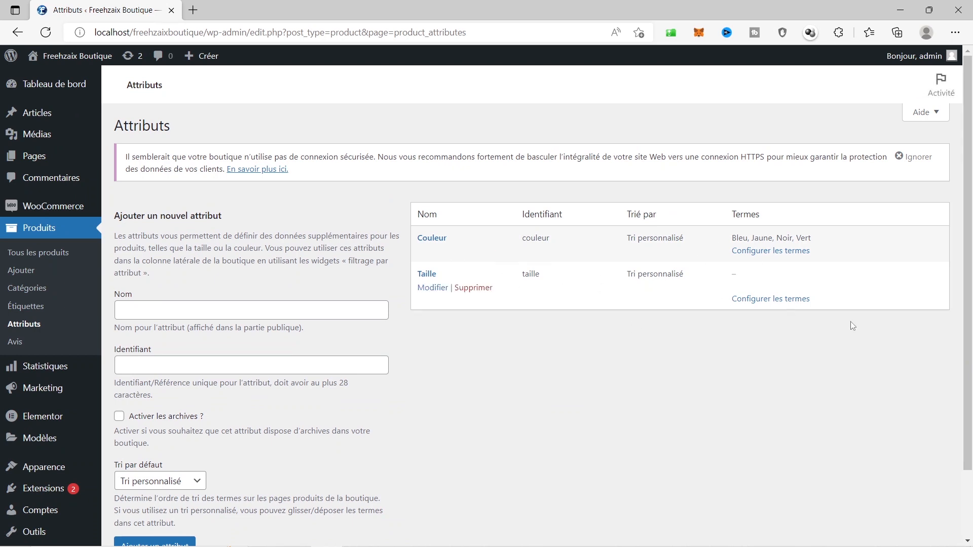
click(771, 301)
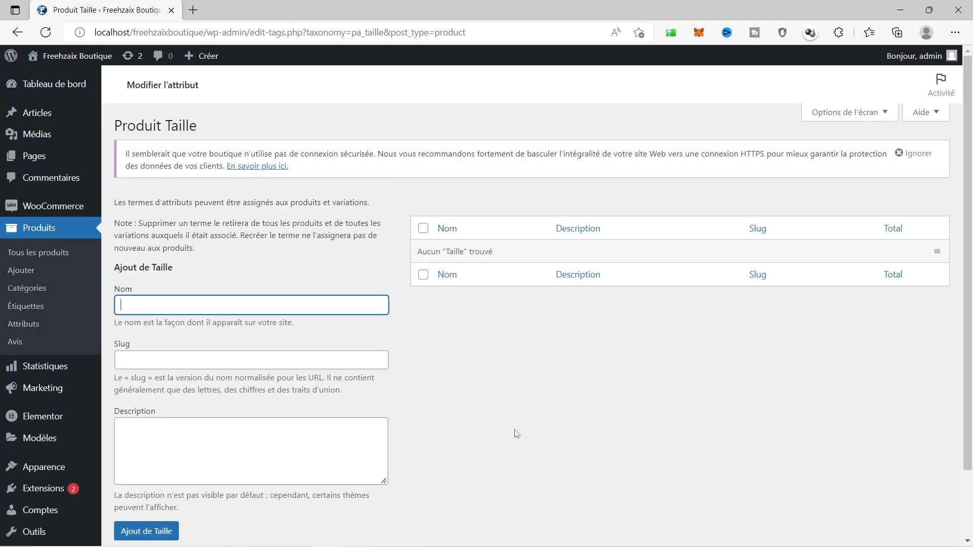
Add the sizes S, M and L as Taille terms
text(S)
scroll(516, 434, down, 1)
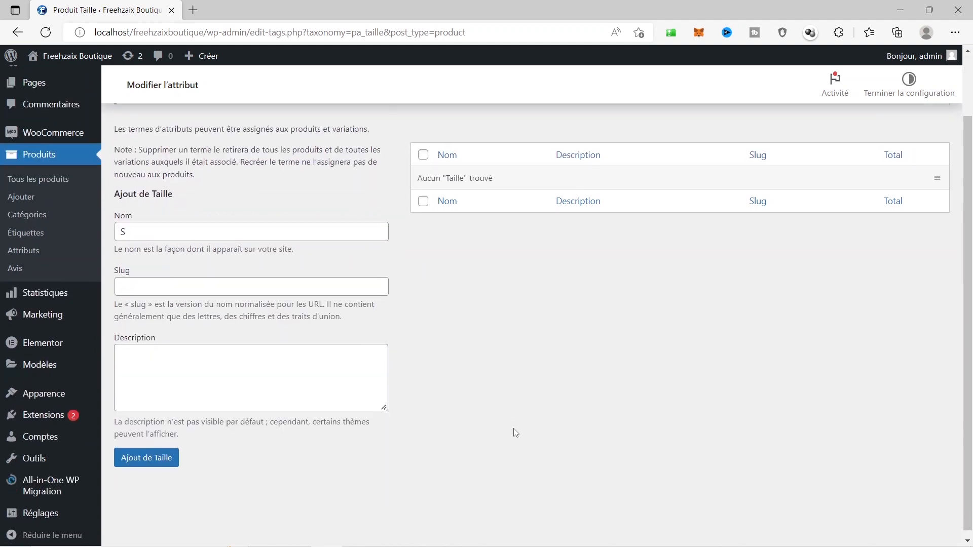
click(132, 481)
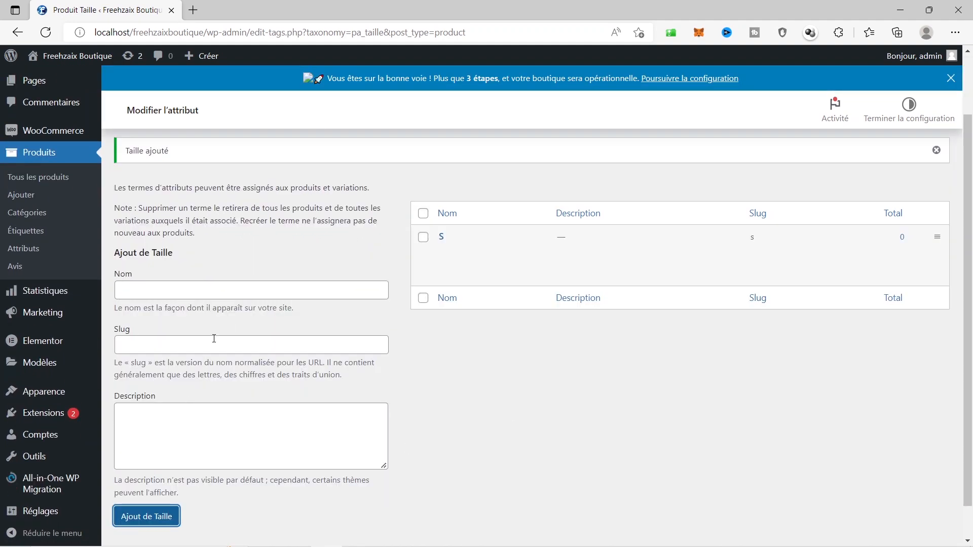
click(221, 293)
text(M)
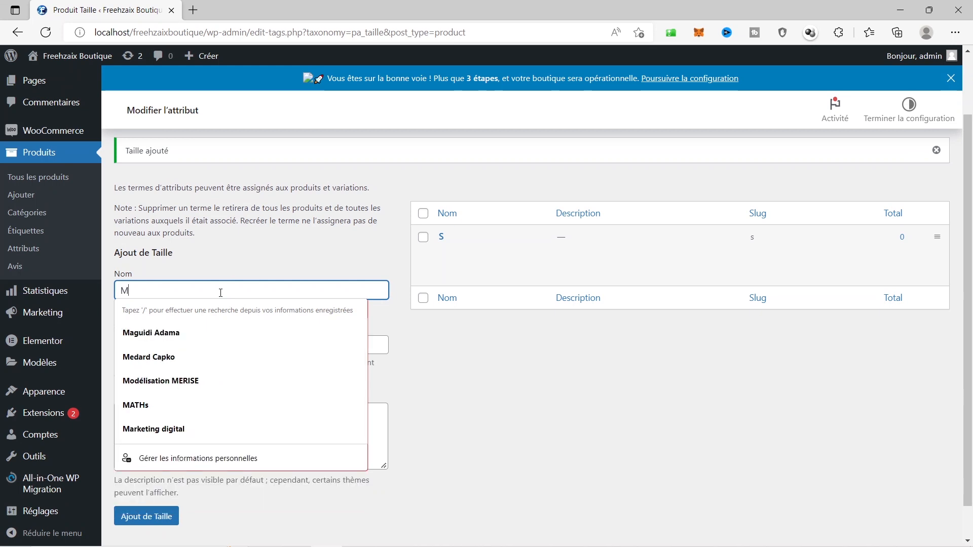
click(415, 370)
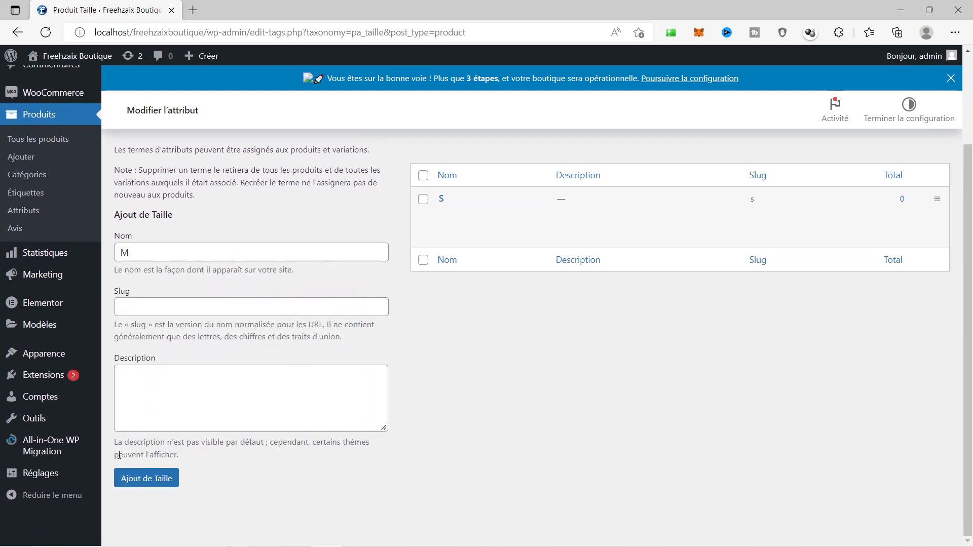
click(148, 482)
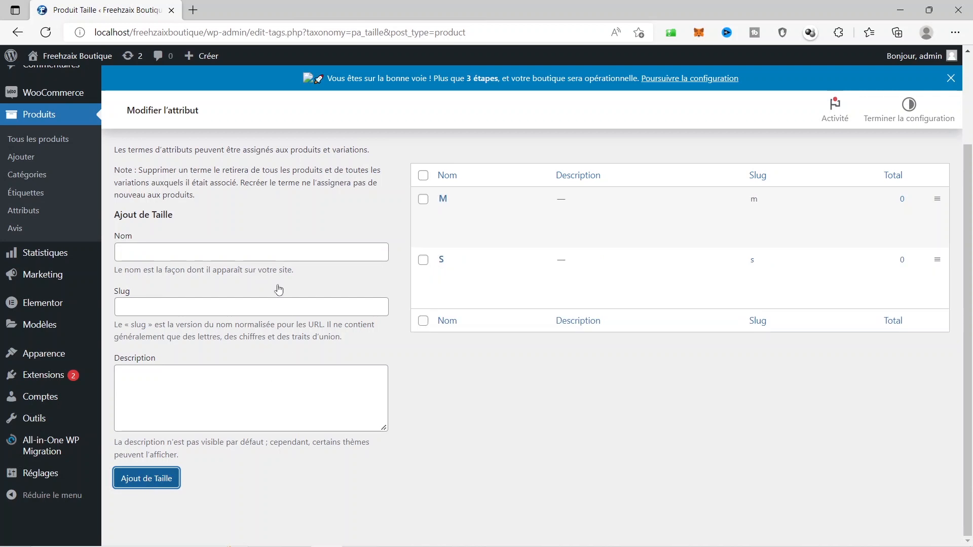
click(249, 252)
text(L)
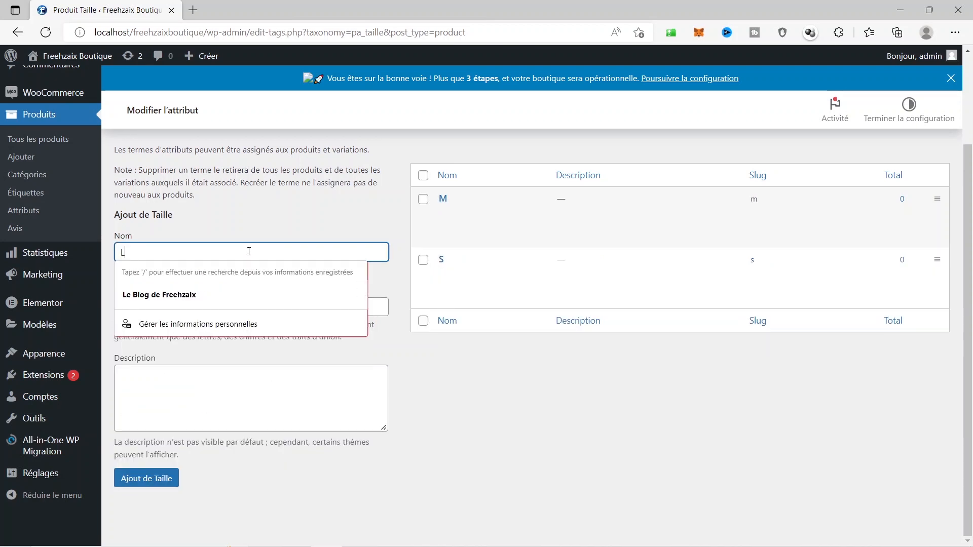
click(429, 426)
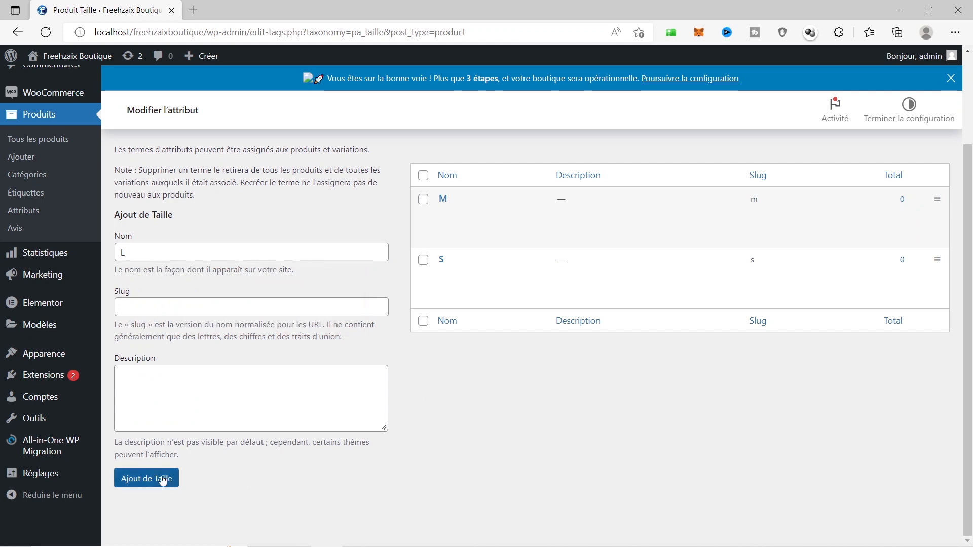
click(146, 479)
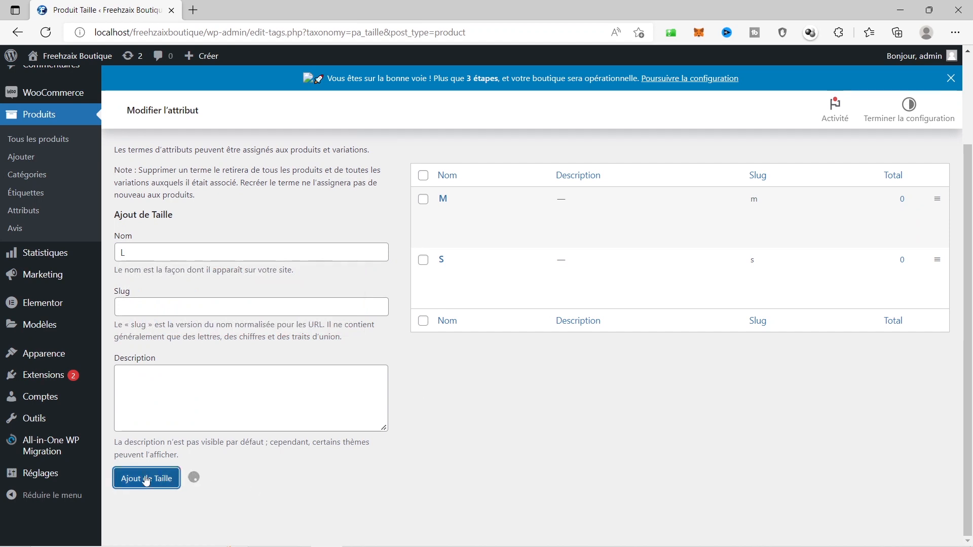
Add the sizes XL, XXL and XXXL as Taille terms
click(260, 247)
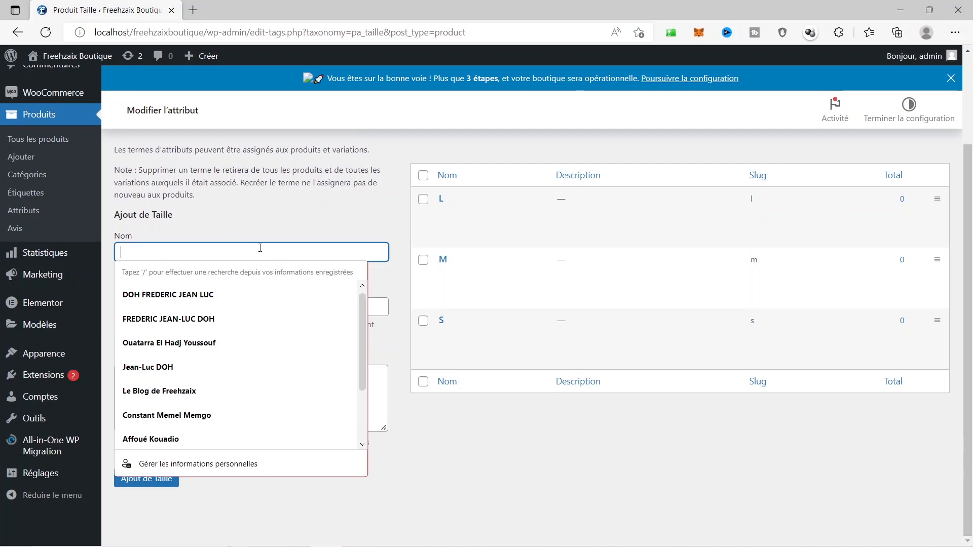
text(XL)
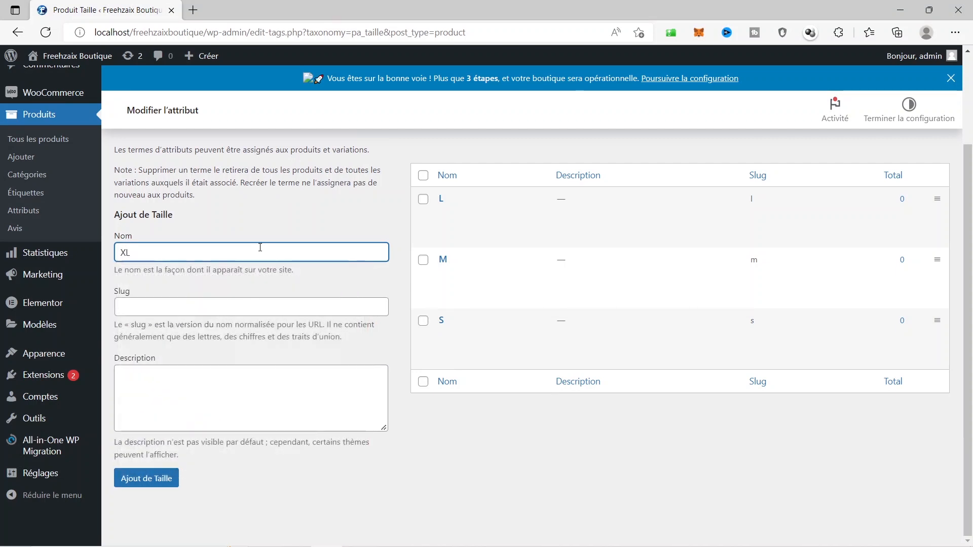
click(159, 478)
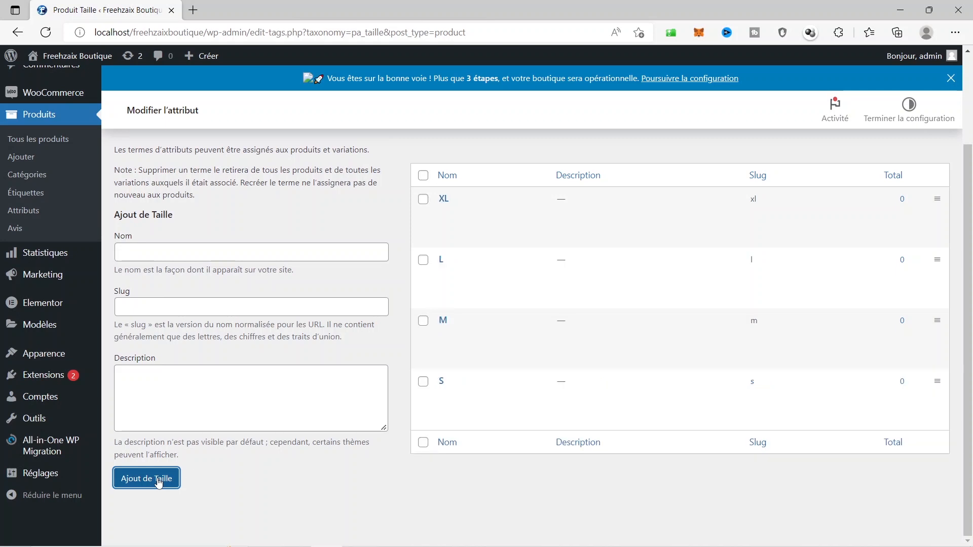
click(199, 250)
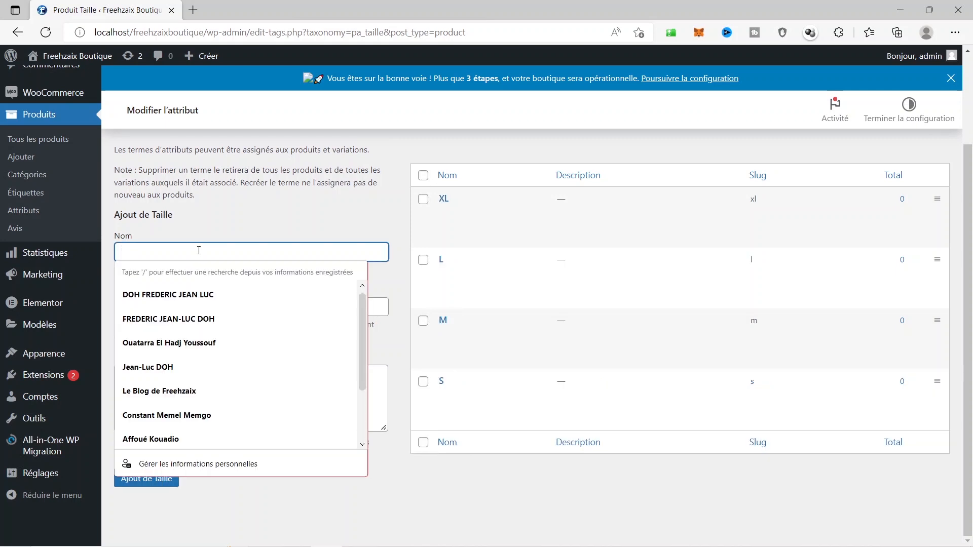
text(XXL)
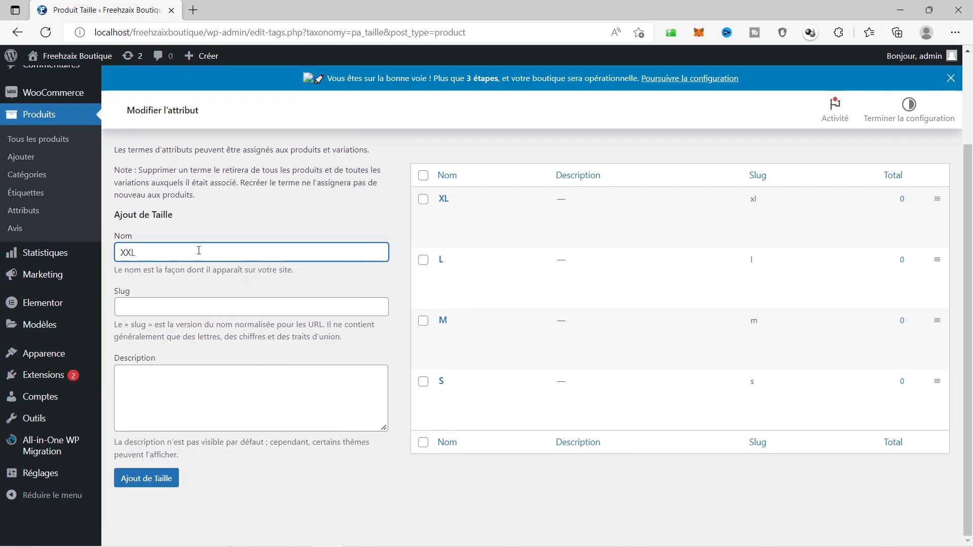
click(161, 475)
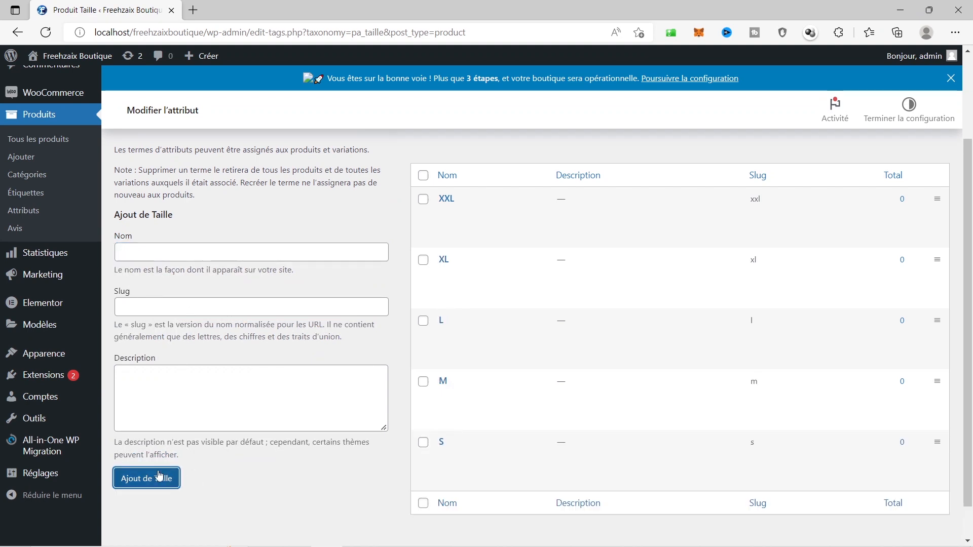
click(214, 250)
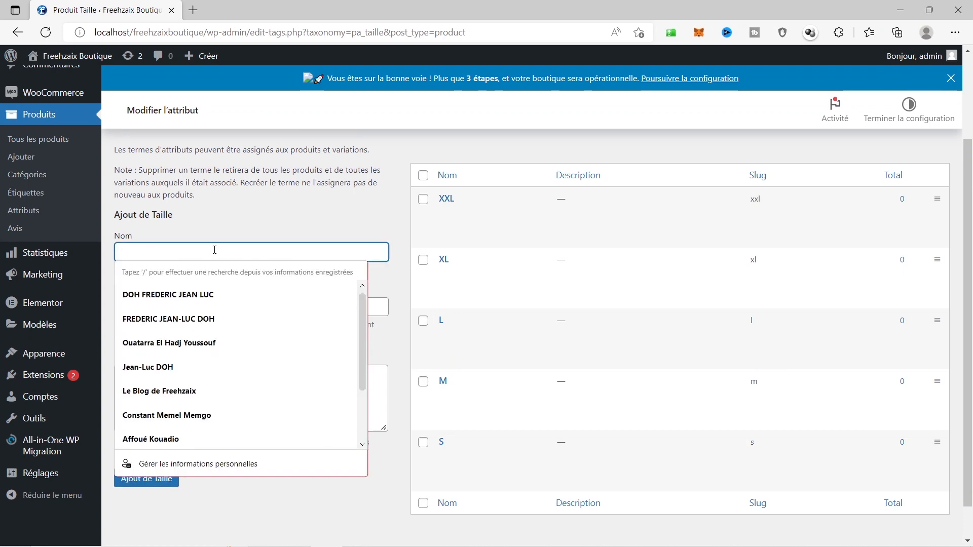
text(XXXL)
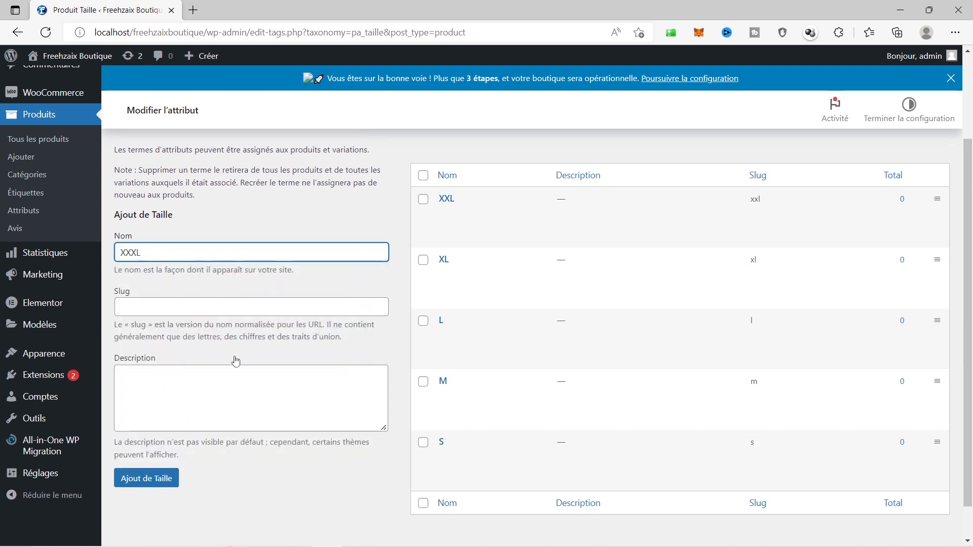
click(142, 485)
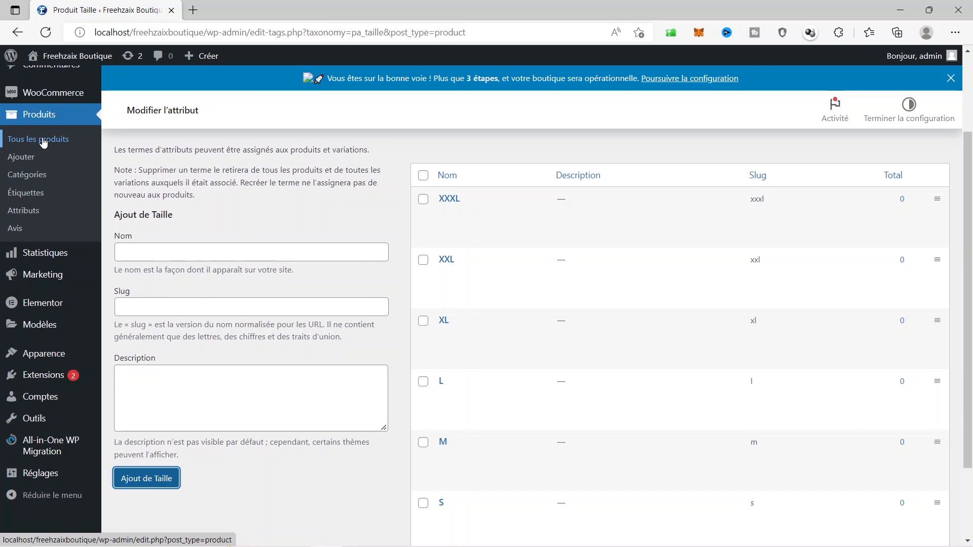
Open the draft T-Shirt from Tous les produits and scroll down to Données produit
click(44, 143)
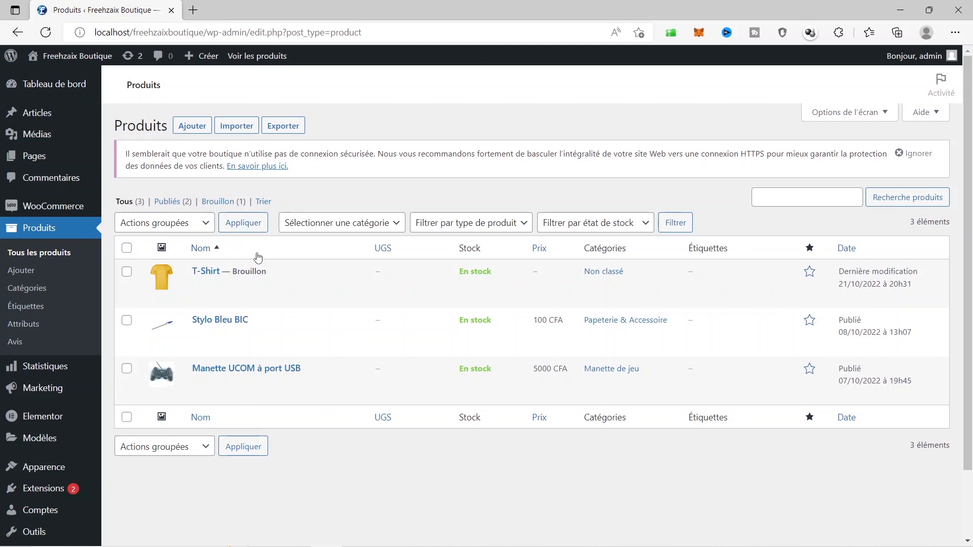
click(209, 272)
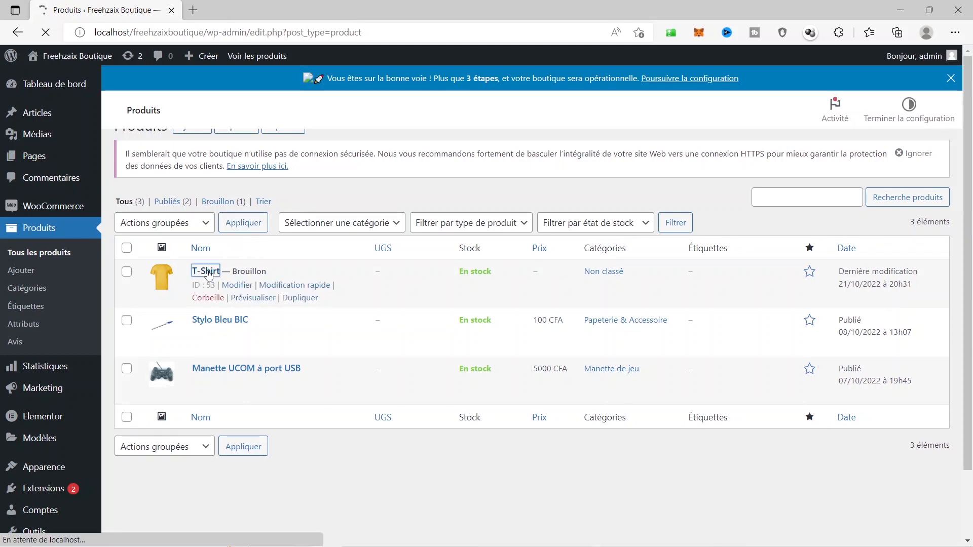
scroll(698, 389, down, 5)
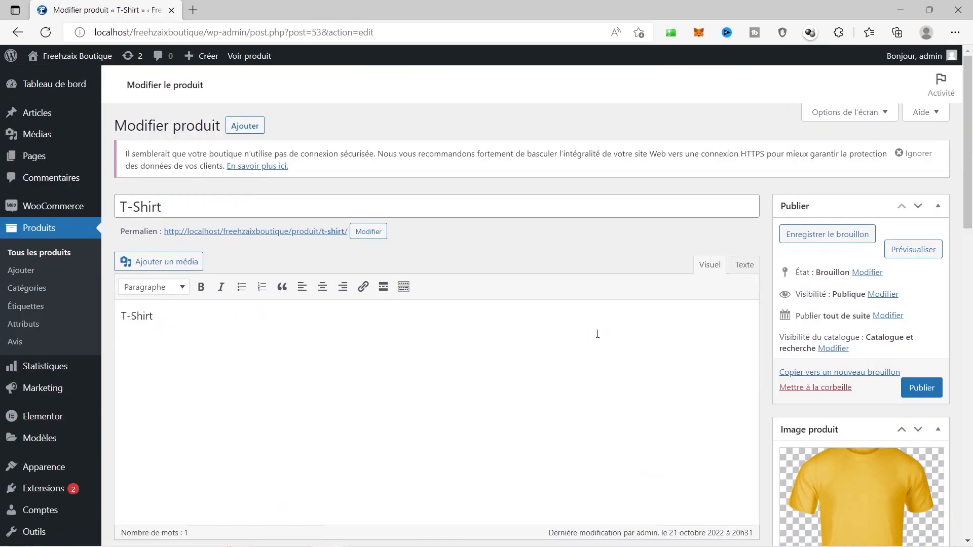
scroll(597, 334, down, 6)
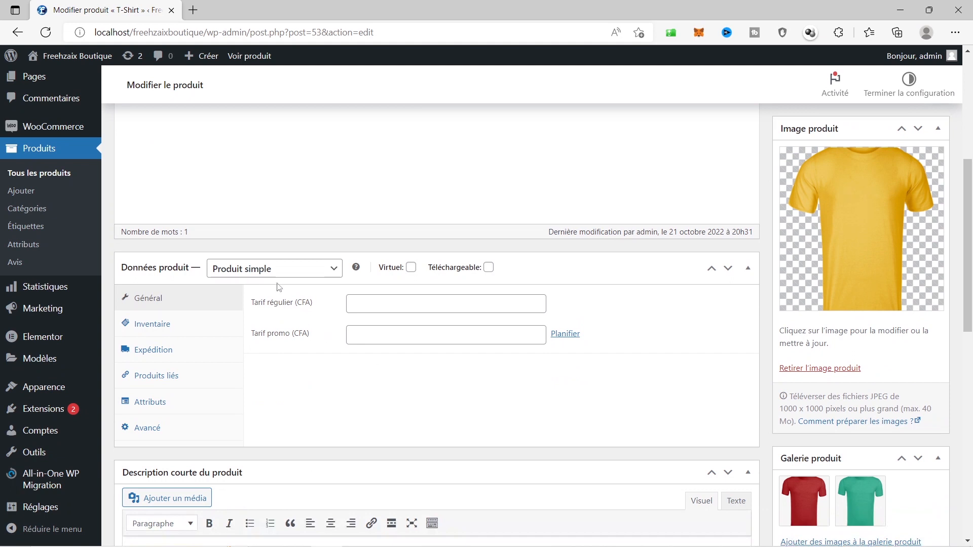
Change the T-Shirt's product type to Produit variable and go to its attributes
click(283, 301)
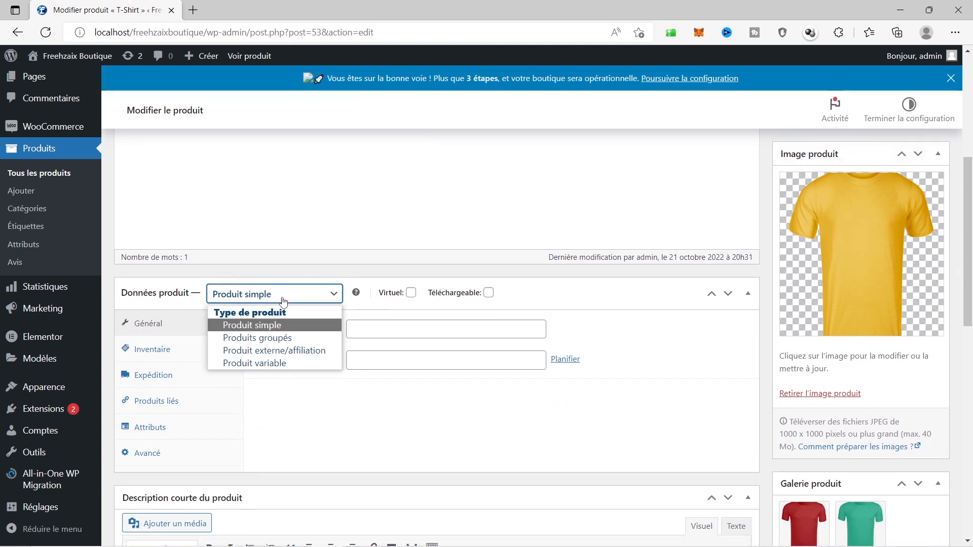
click(244, 363)
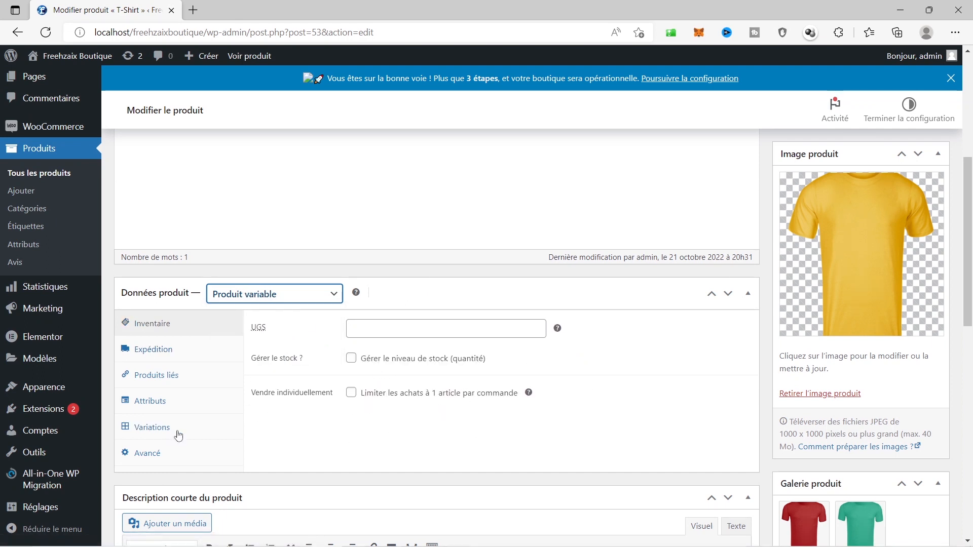
click(150, 405)
Add the Taille and Couleur attributes to the T-Shirt
click(387, 327)
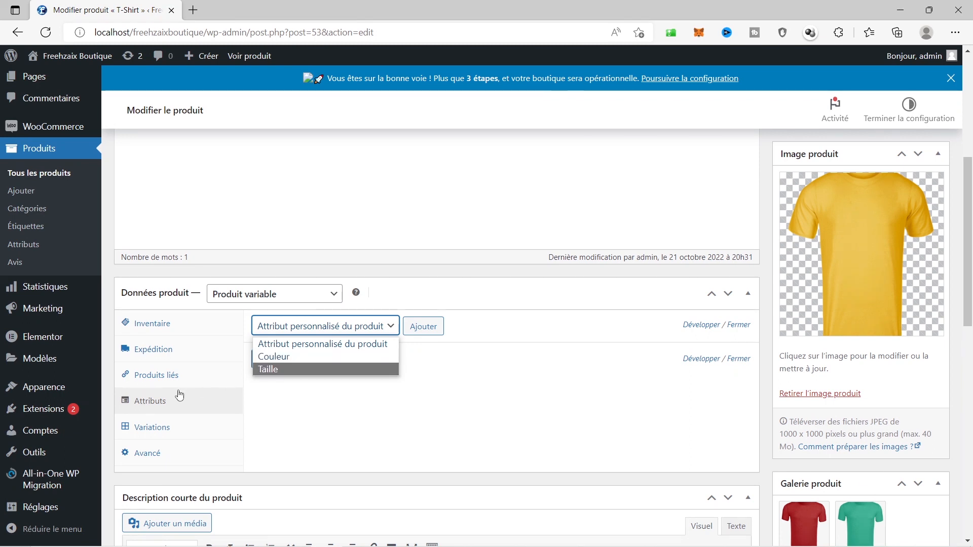
click(146, 406)
click(350, 328)
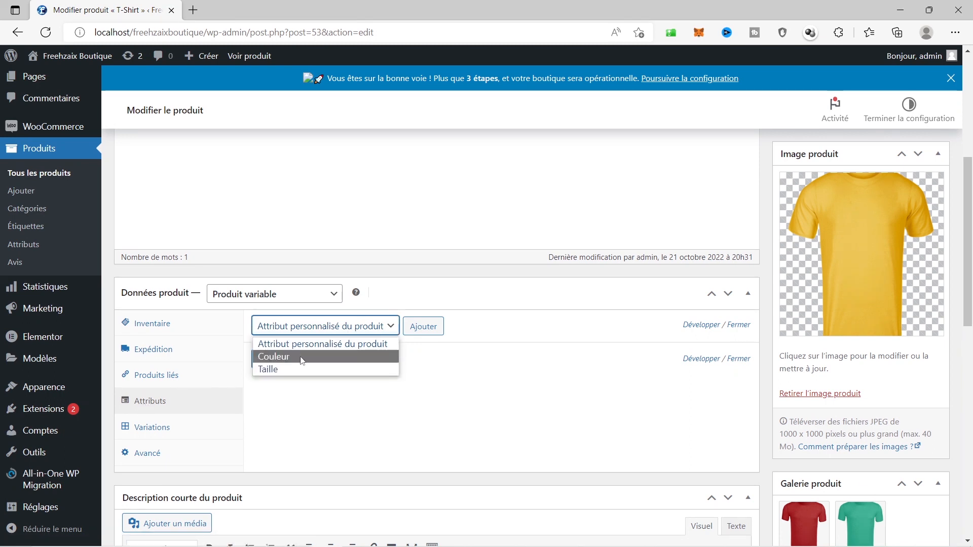
click(267, 370)
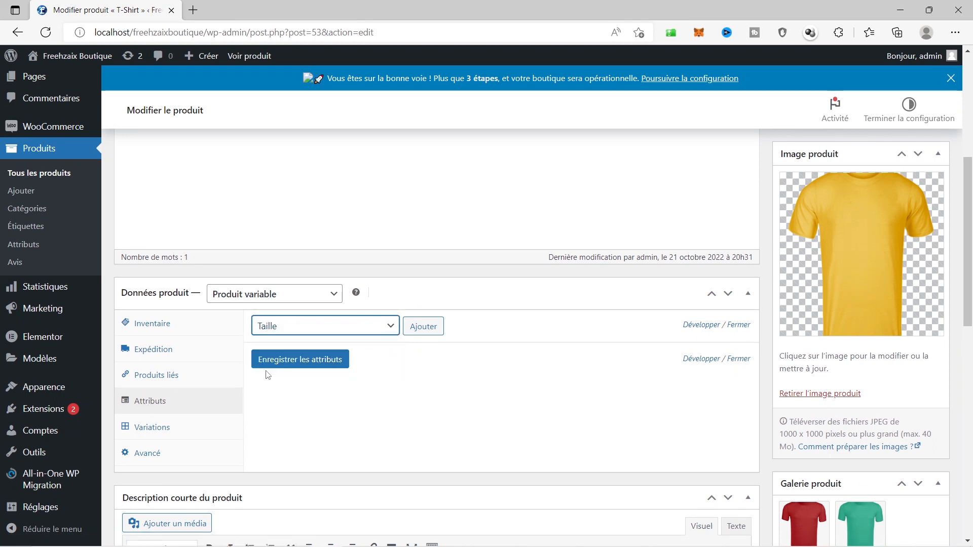
click(428, 326)
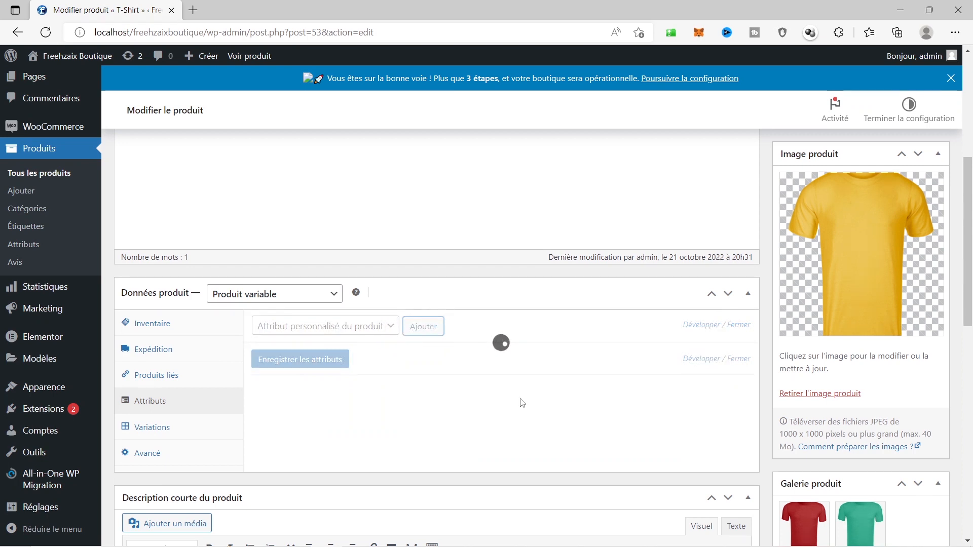
click(341, 329)
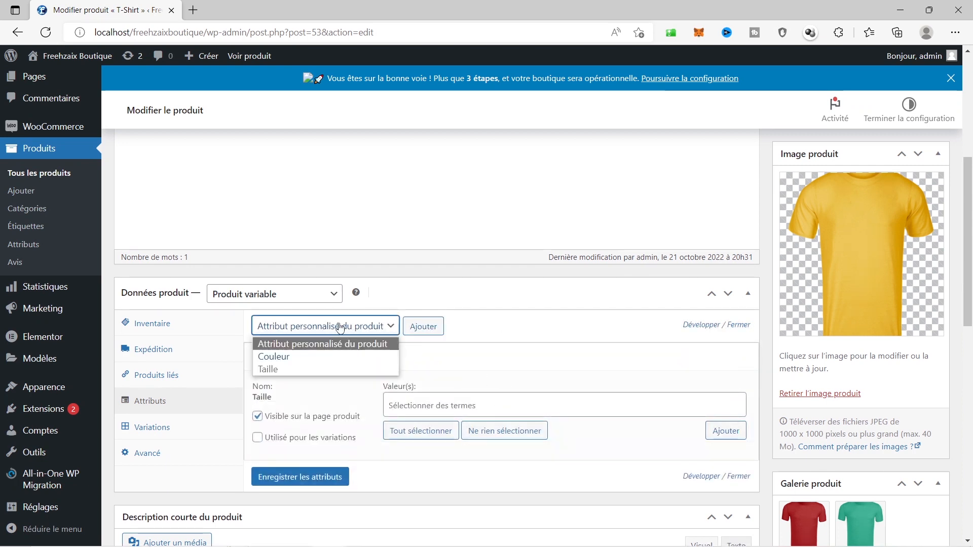
click(263, 358)
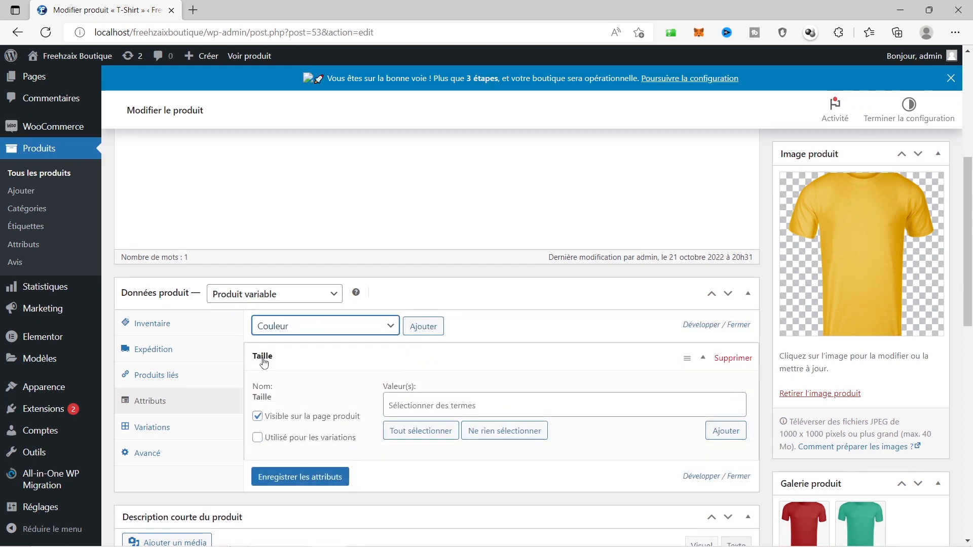
click(425, 327)
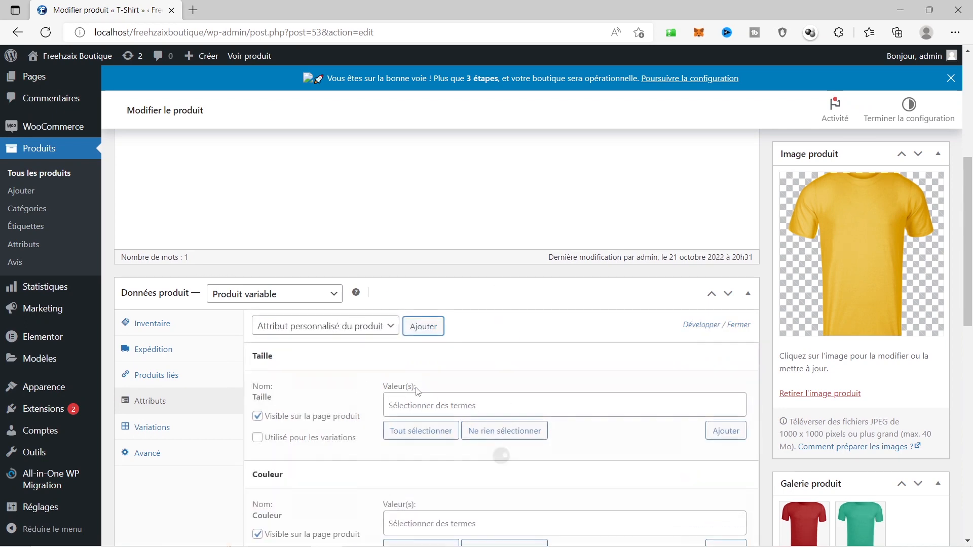
Fill Taille with all sizes L–XXXL and Couleur with all four colours
scroll(428, 399, down, 3)
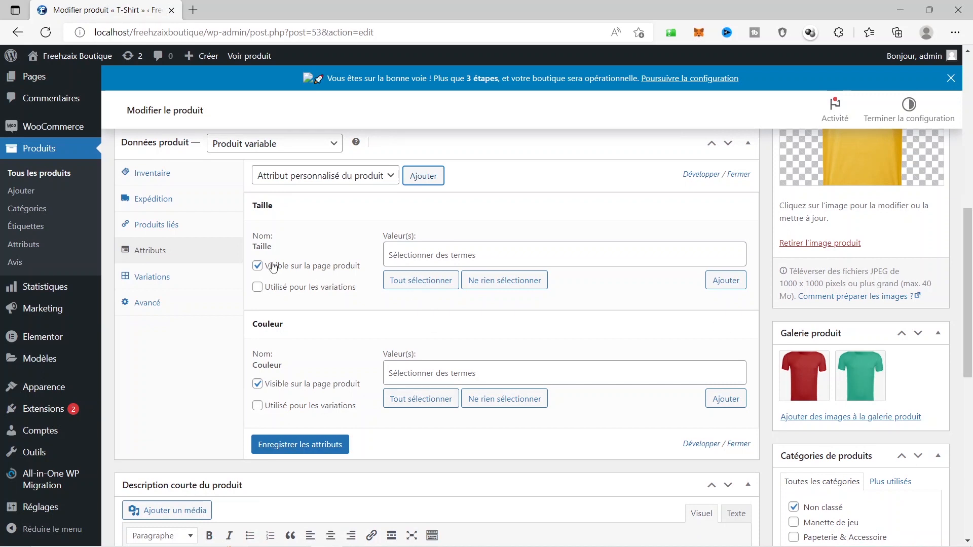
click(296, 206)
click(294, 207)
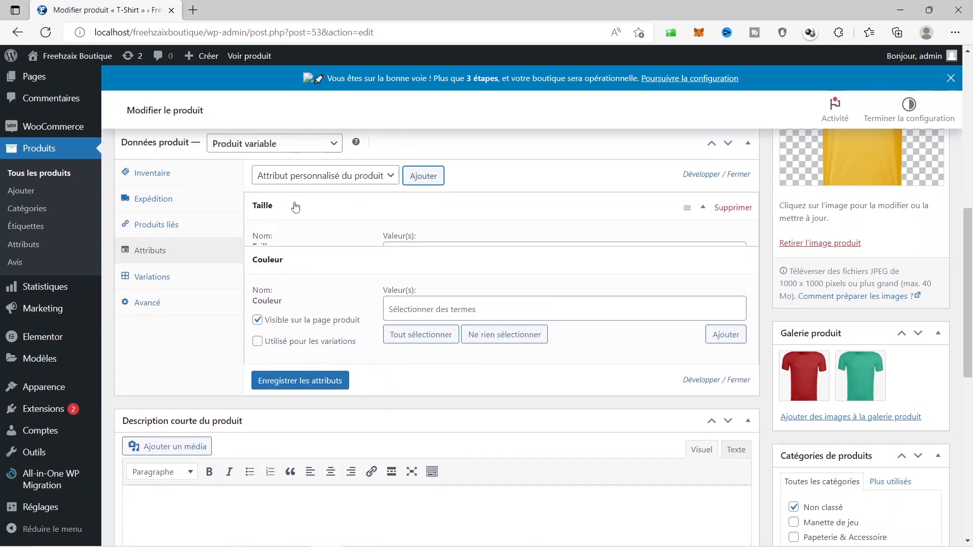
click(460, 255)
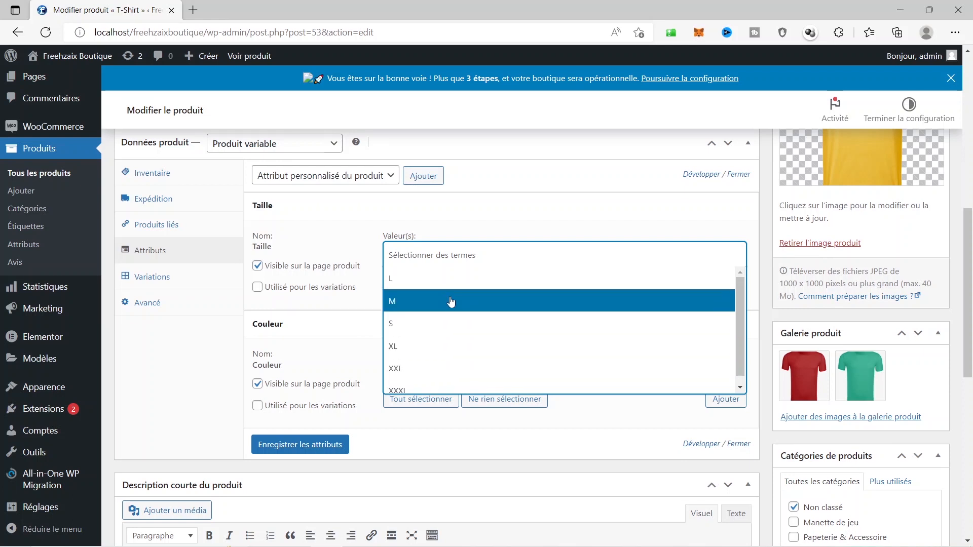
click(435, 278)
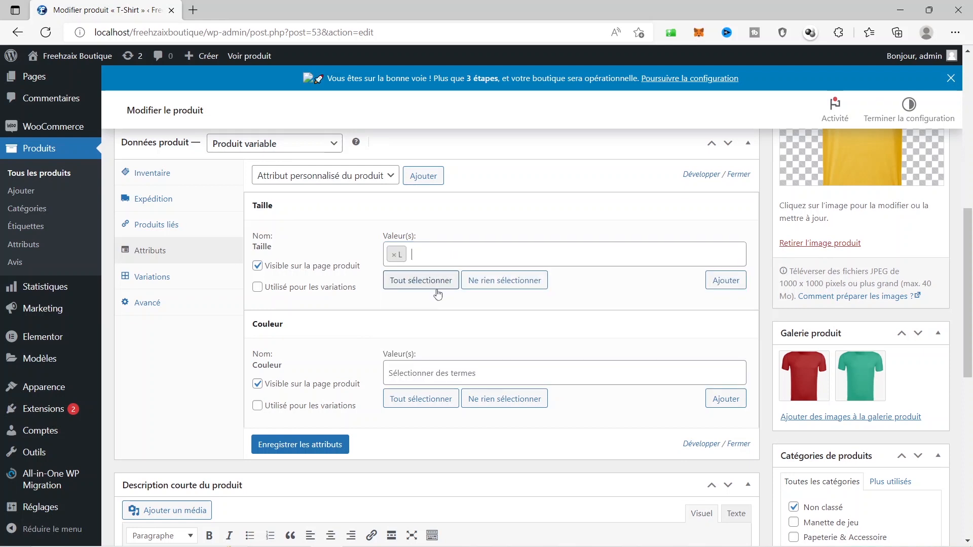
click(471, 255)
click(472, 255)
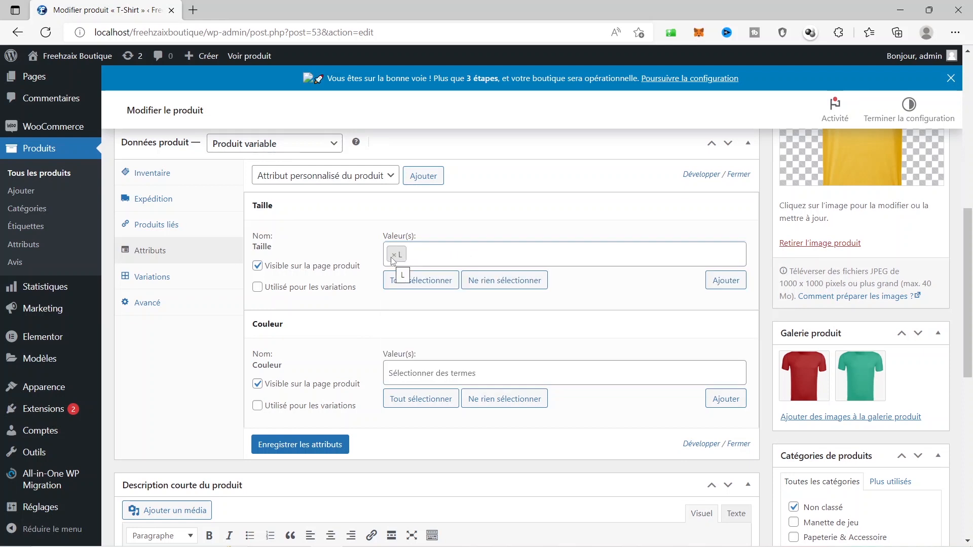
click(393, 255)
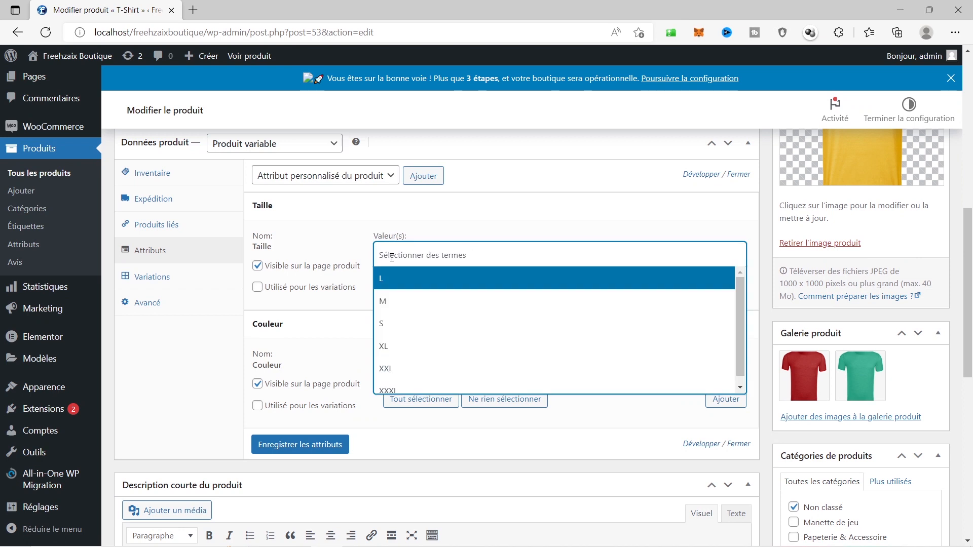
click(416, 409)
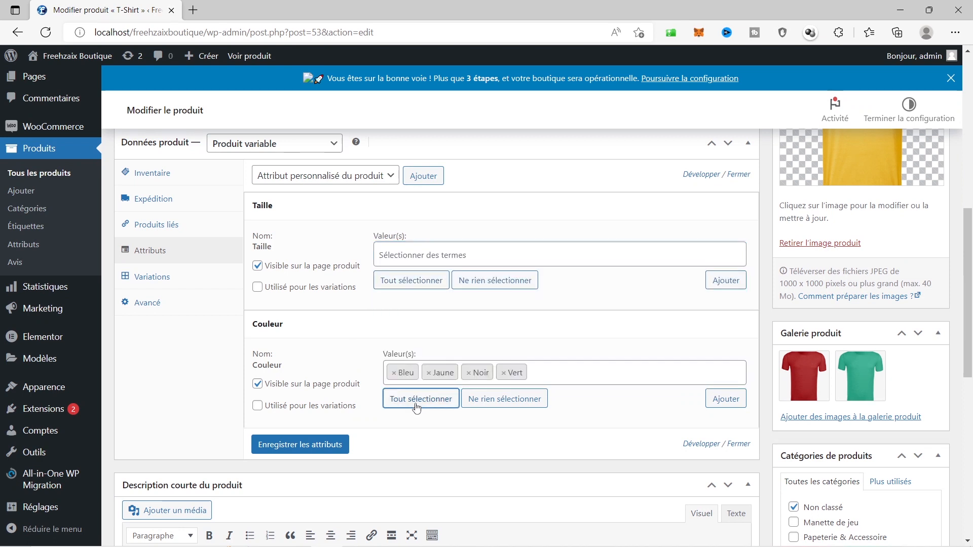
click(419, 282)
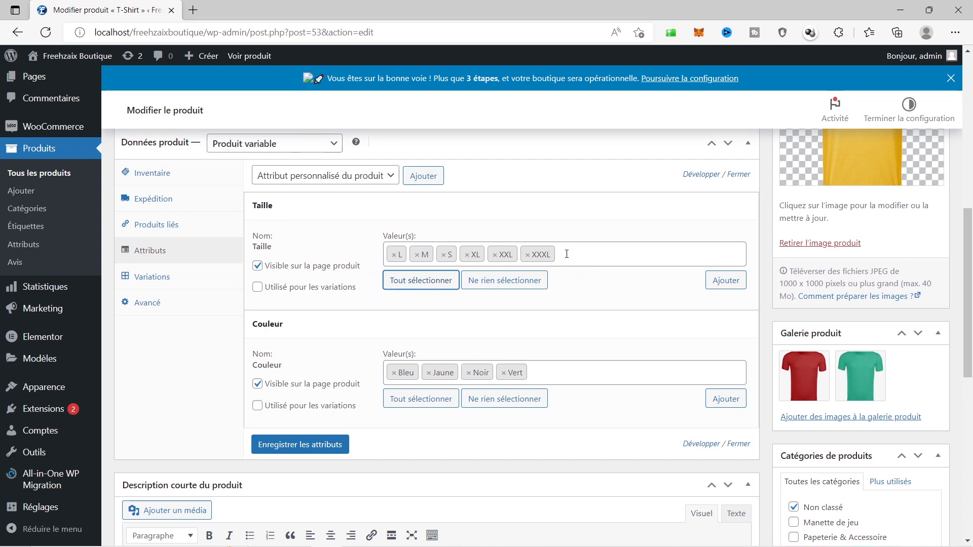
Mark both Taille and Couleur as used for variations and save the attributes
click(257, 289)
click(258, 289)
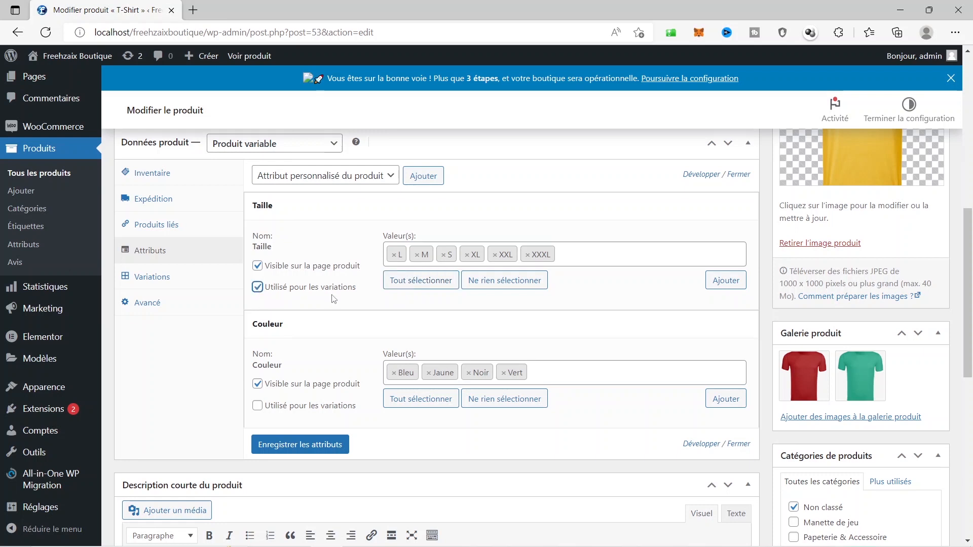
click(420, 400)
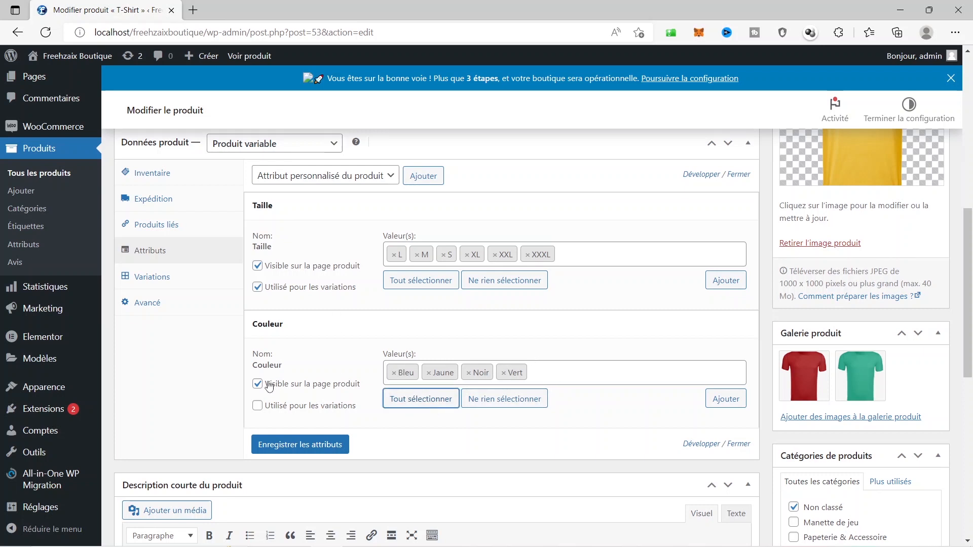
click(259, 407)
click(310, 451)
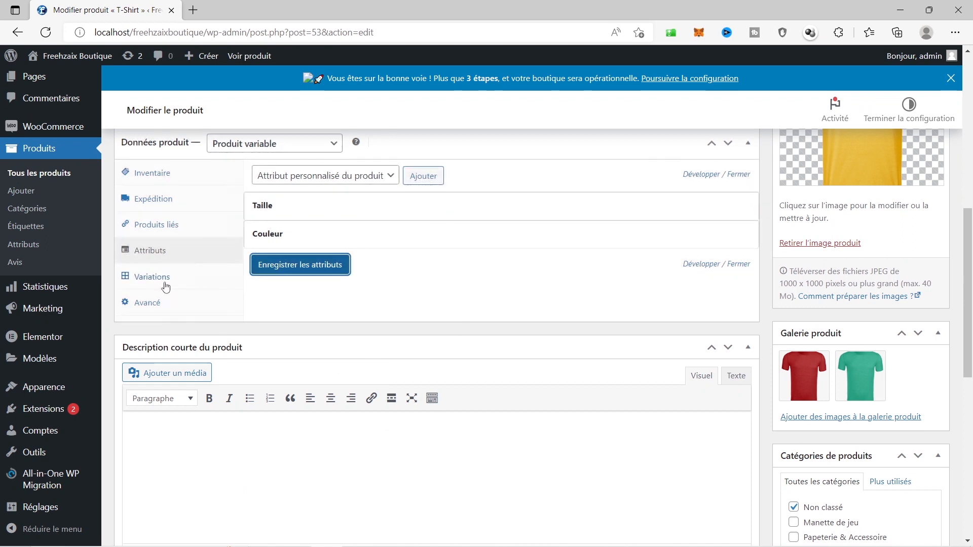
Add a single new variation (#57) in the Variations section
click(151, 280)
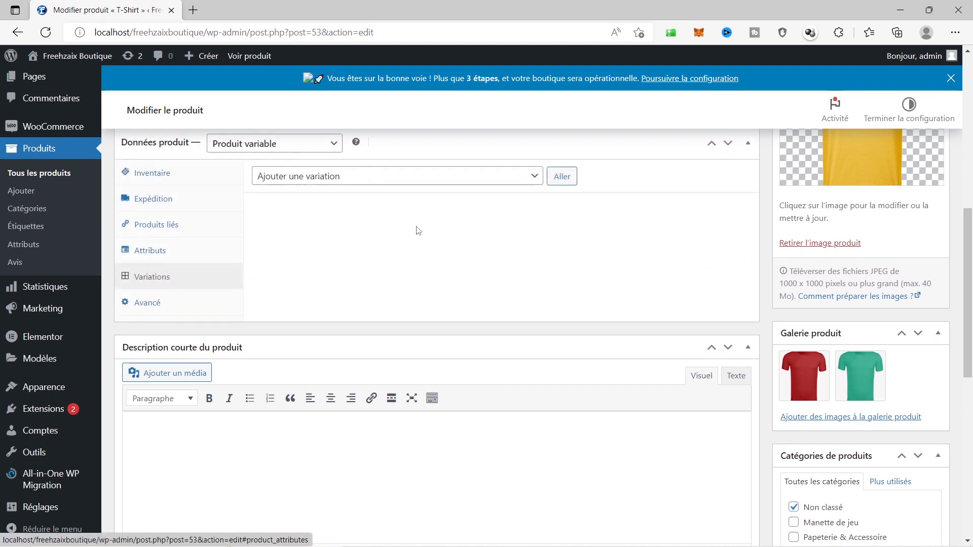
click(434, 180)
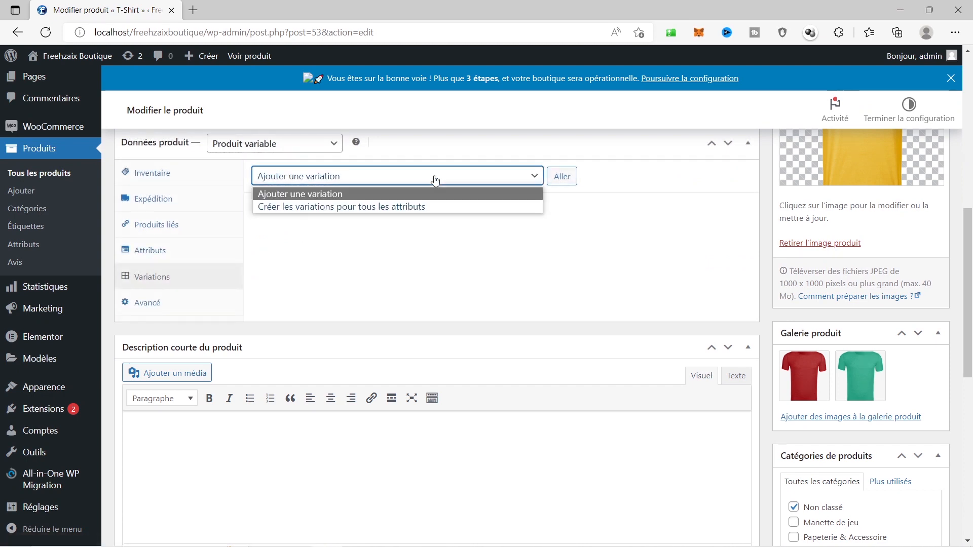
click(324, 190)
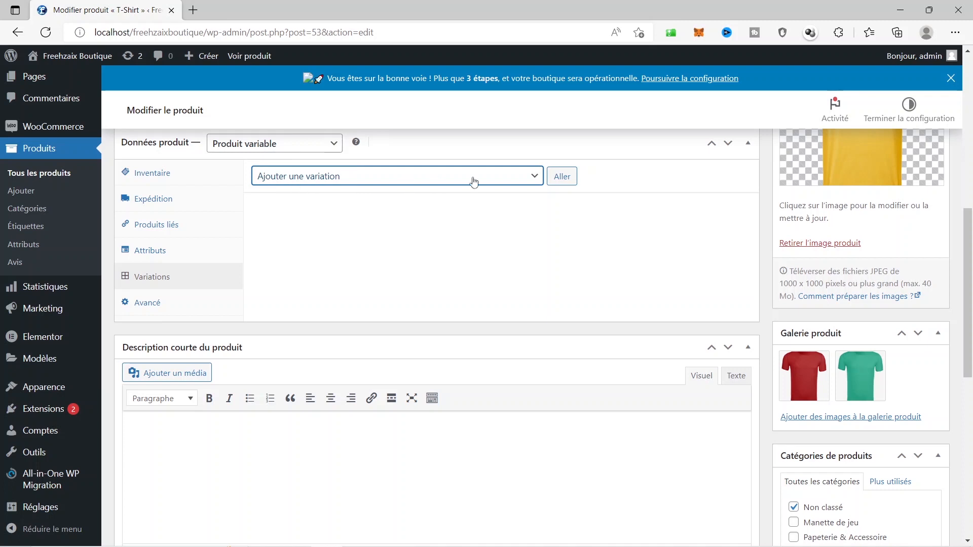
click(561, 176)
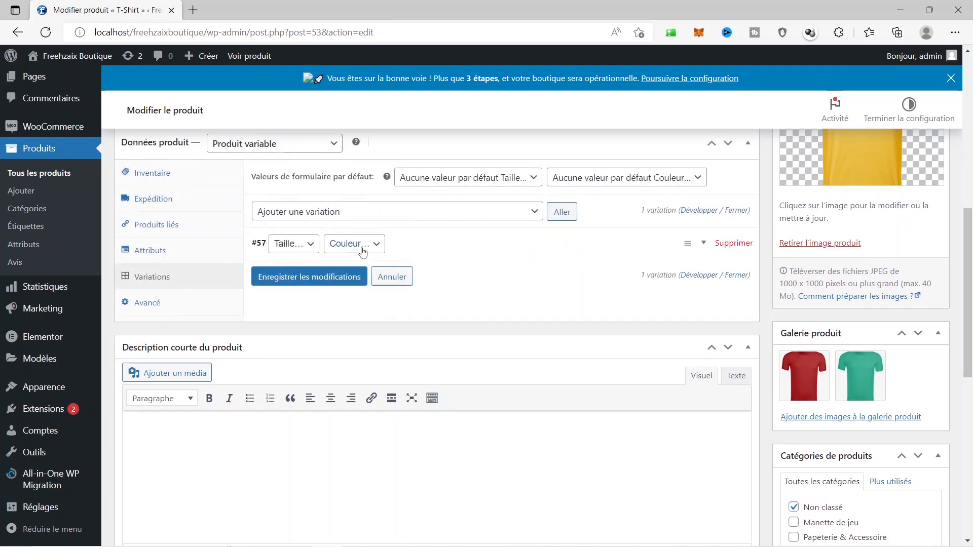
Set variation #57's colour to Bleu and expand its details
click(301, 248)
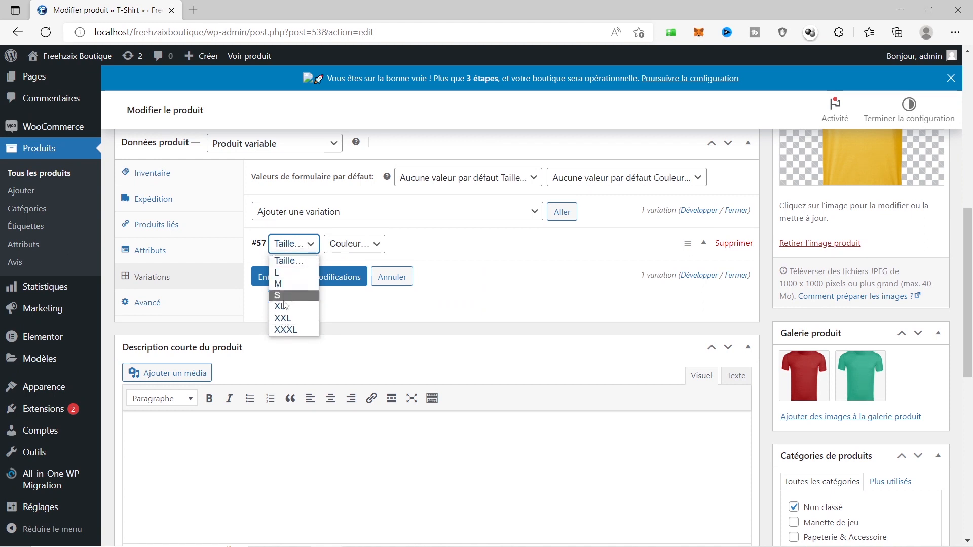
click(349, 249)
click(342, 245)
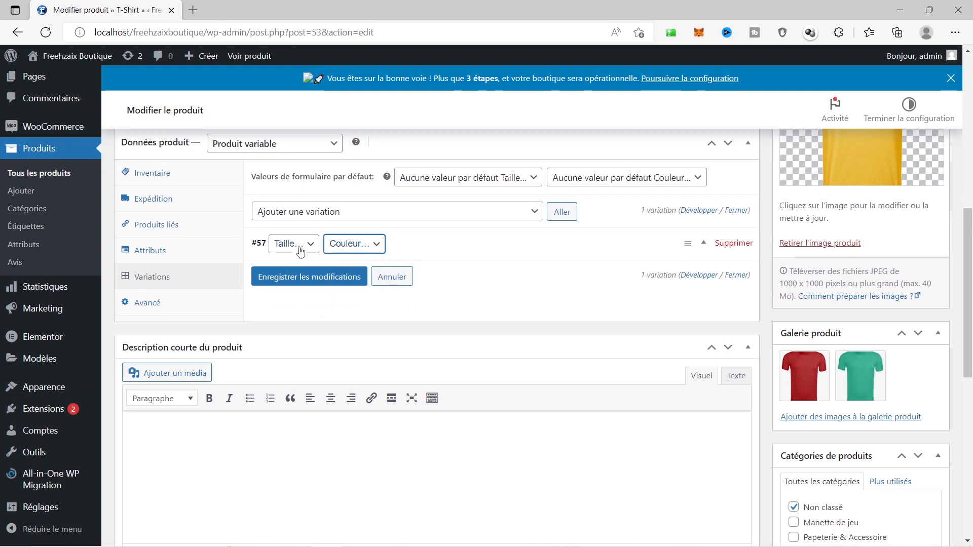
click(343, 252)
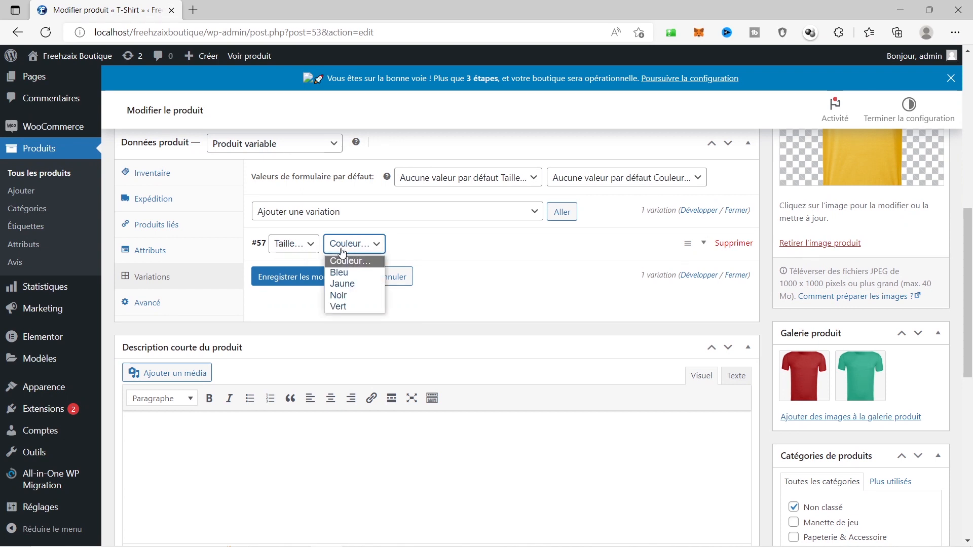
click(337, 274)
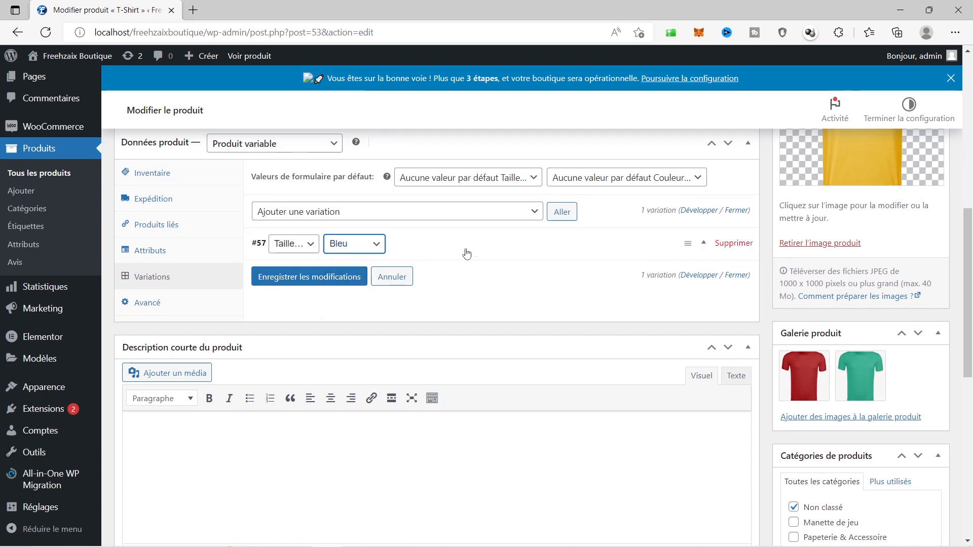
click(444, 246)
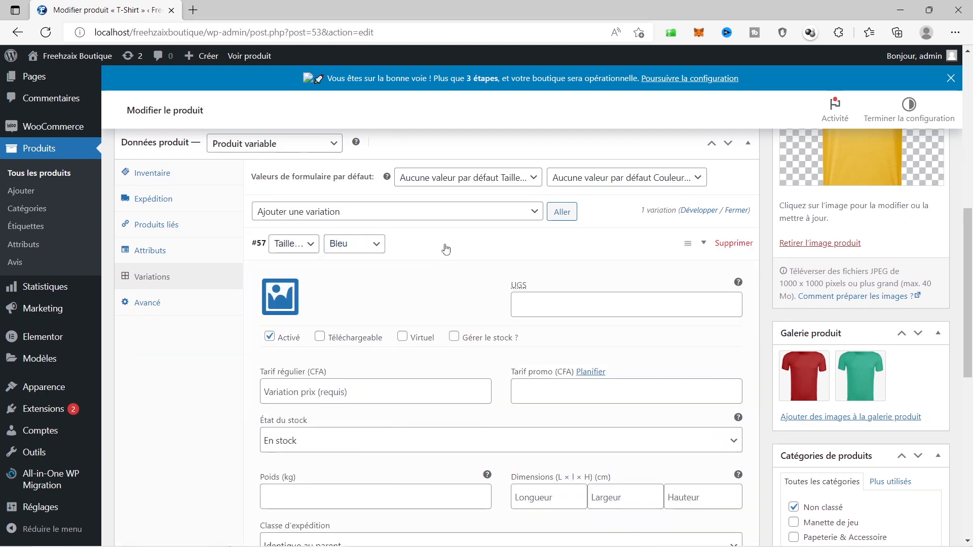
Change variation #57 to Vert and give it the green t-shirt image
click(290, 293)
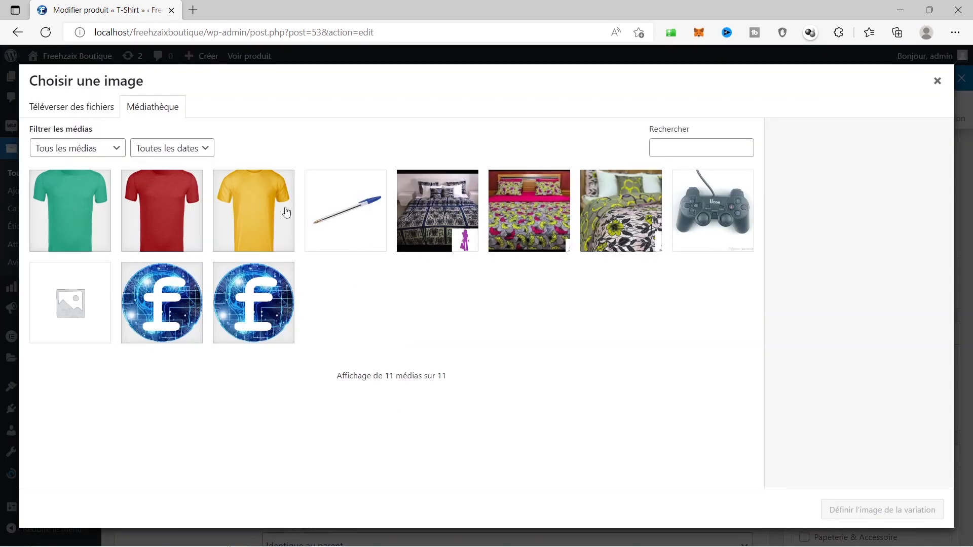
click(937, 82)
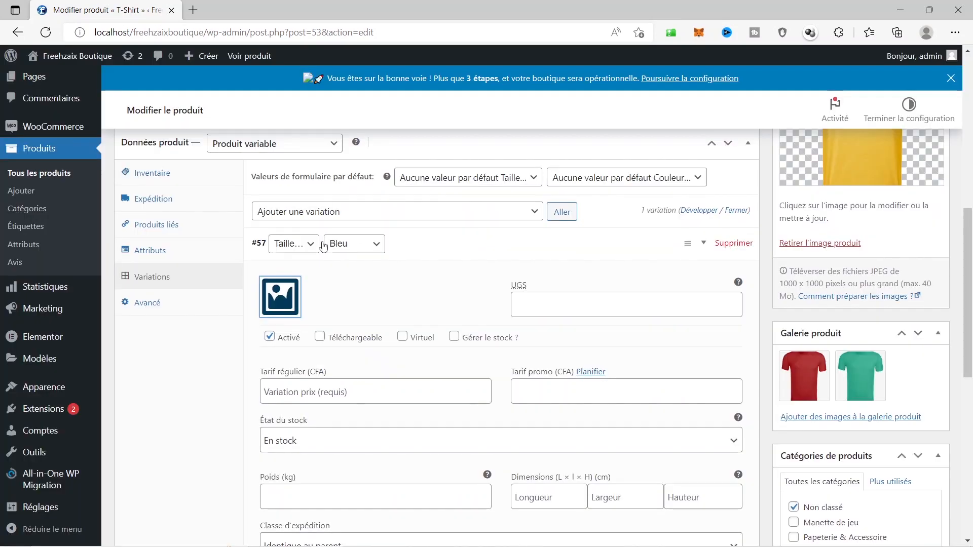
click(350, 244)
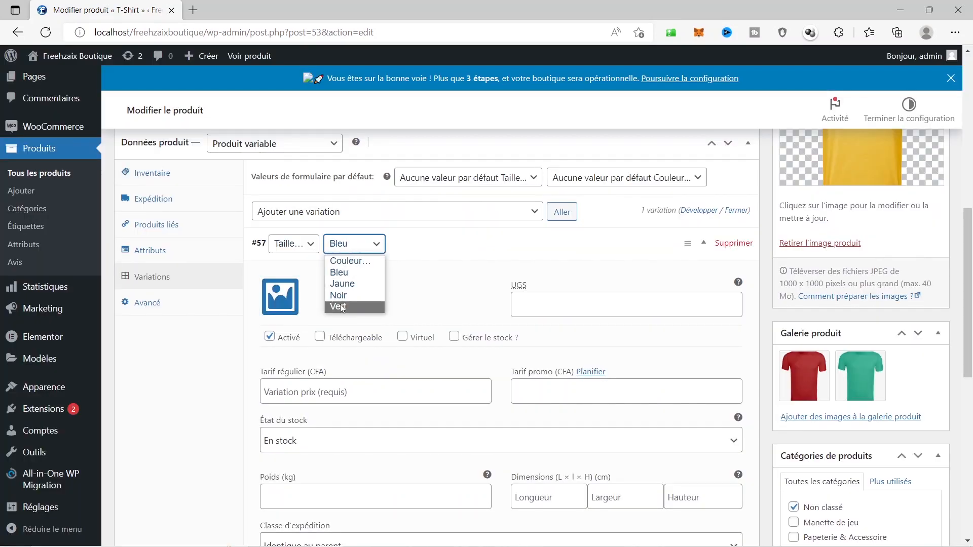
click(339, 306)
click(280, 297)
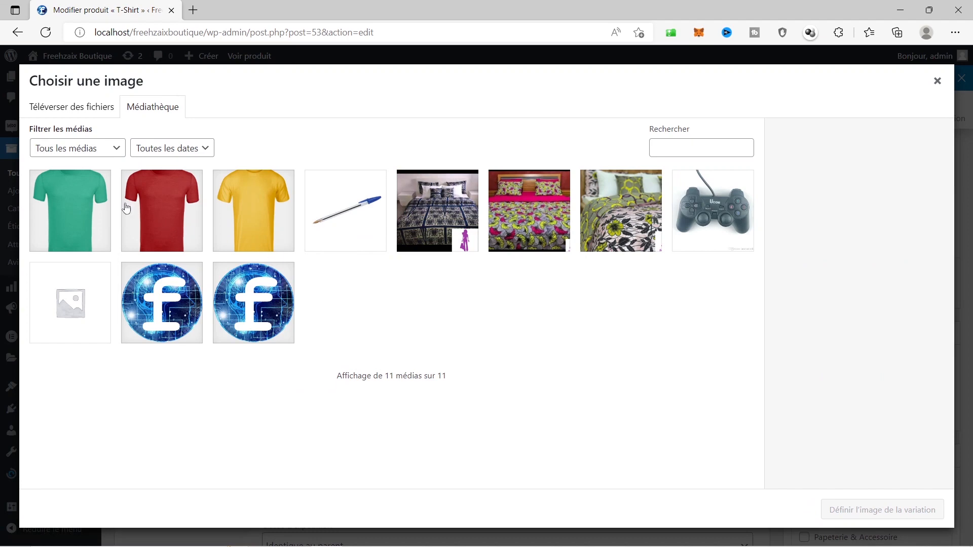
click(63, 208)
click(895, 515)
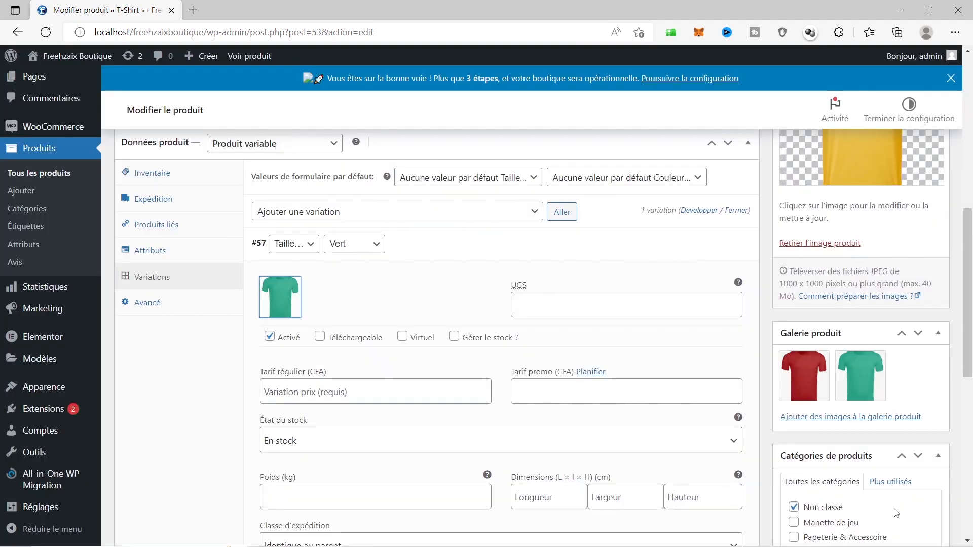
Enter a 5000 regular price for variation #57 and collapse it
click(358, 393)
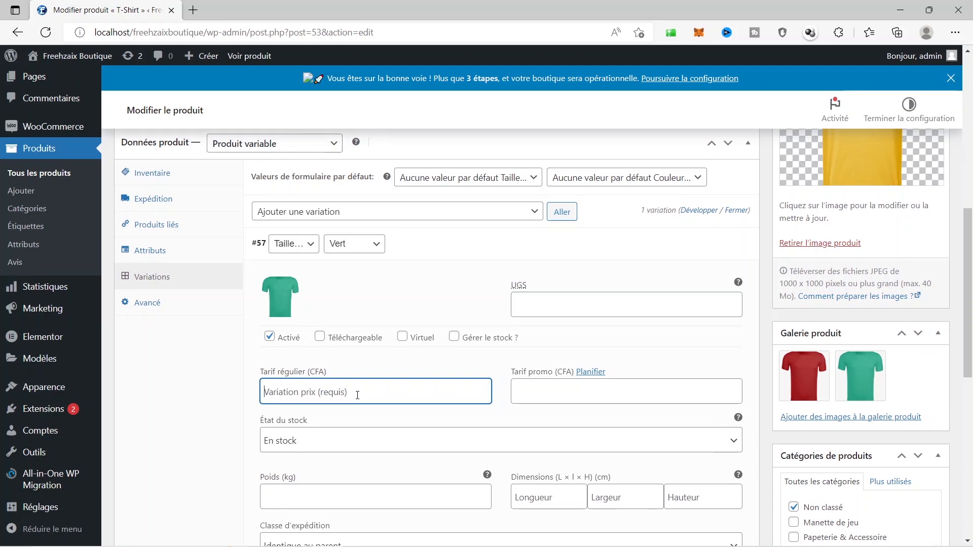
text(5000)
scroll(409, 418, down, 2)
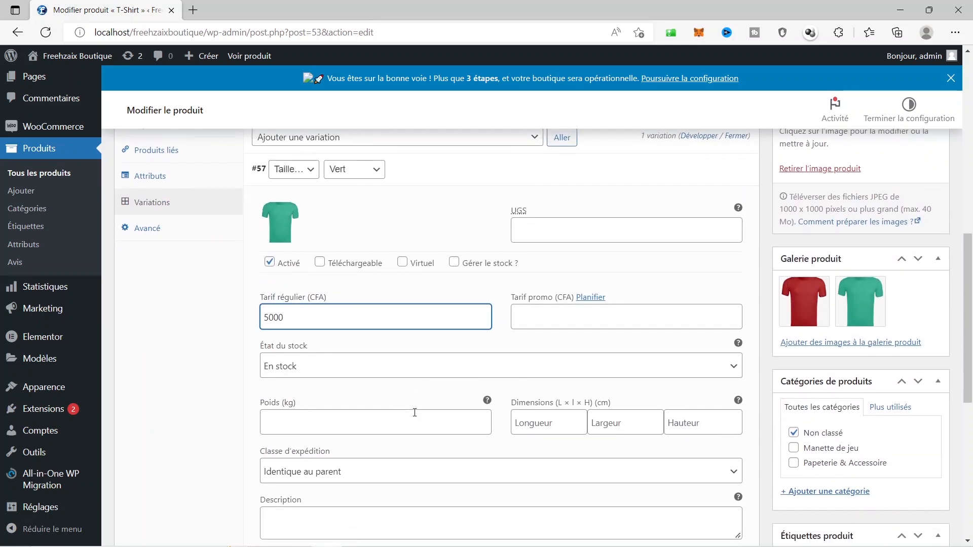
click(345, 417)
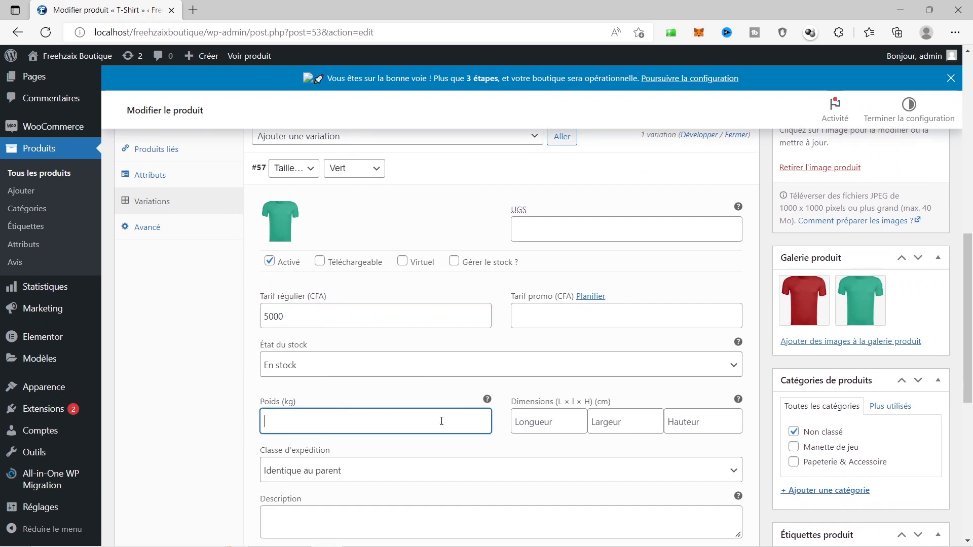
scroll(433, 423, down, 4)
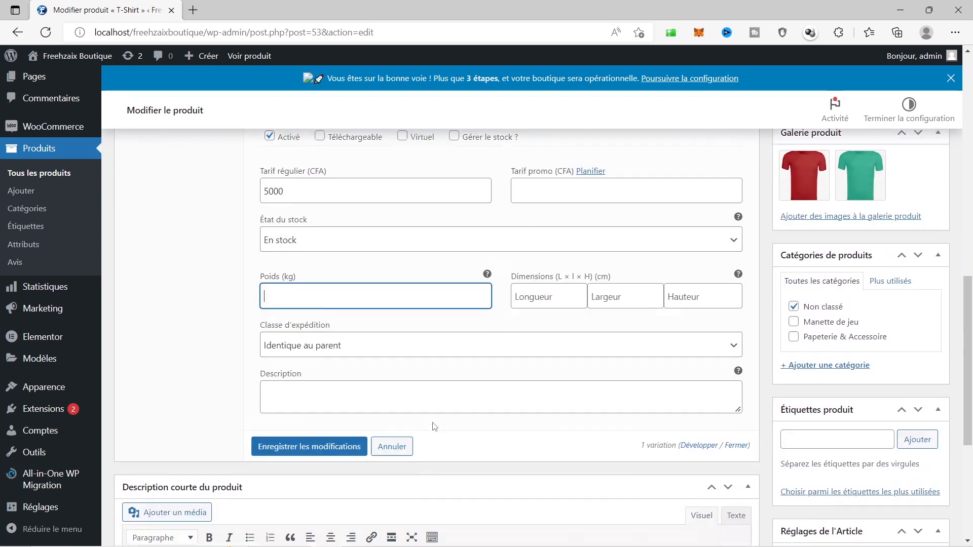
scroll(433, 422, up, 4)
scroll(433, 422, up, 2)
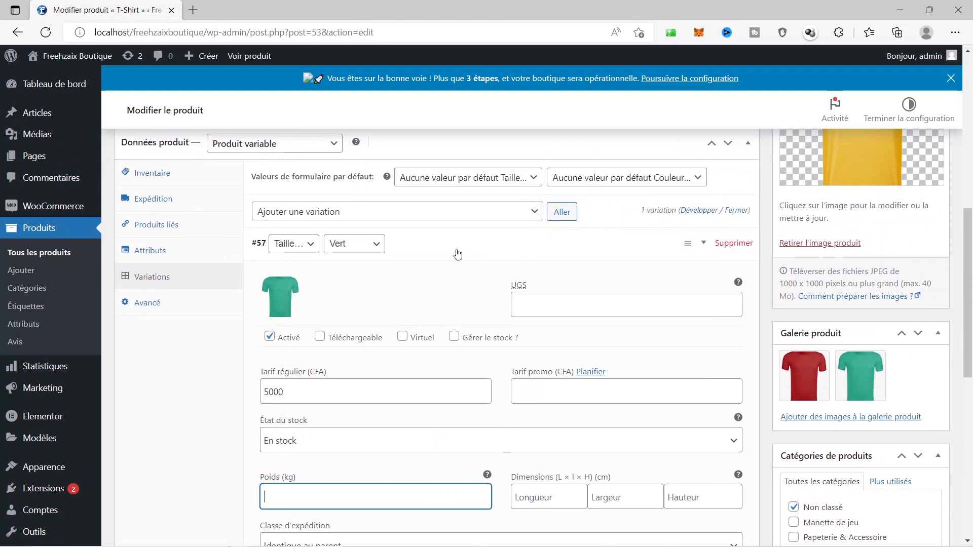
click(460, 248)
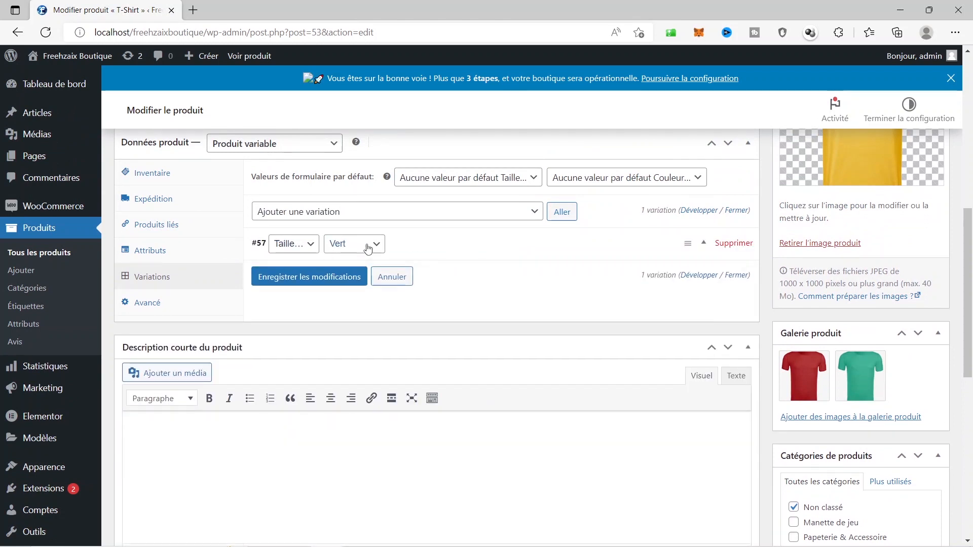
Add variation #58 and give it the yellow T-shirt picture
click(567, 212)
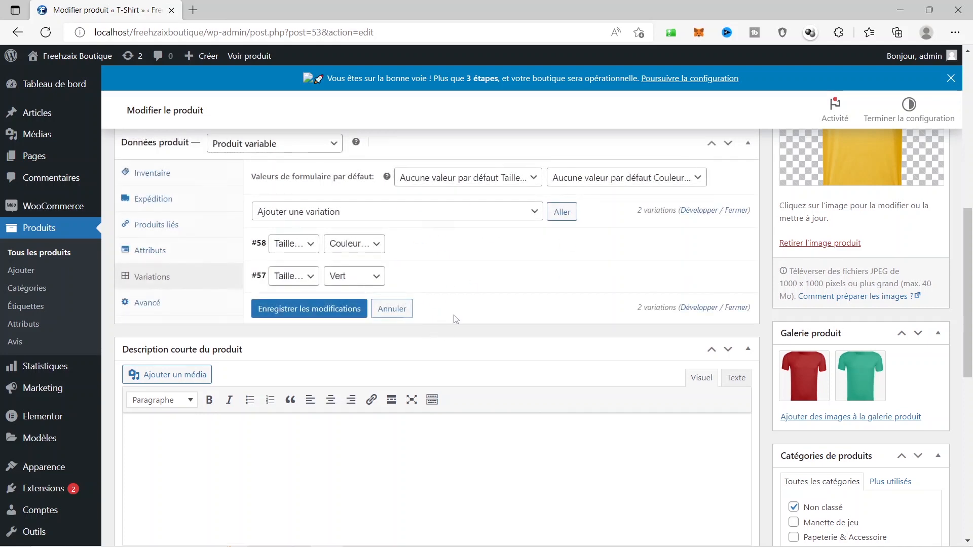
click(360, 245)
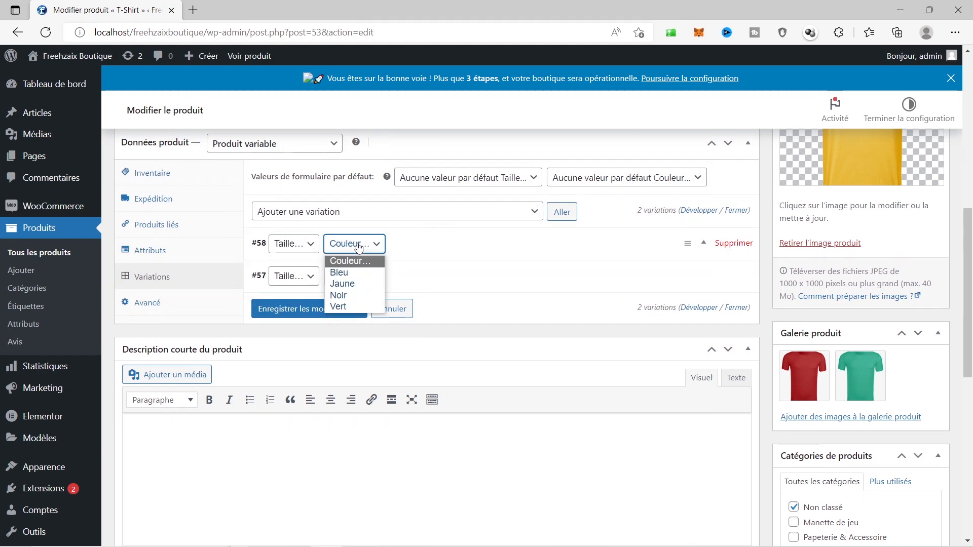
click(341, 296)
click(421, 252)
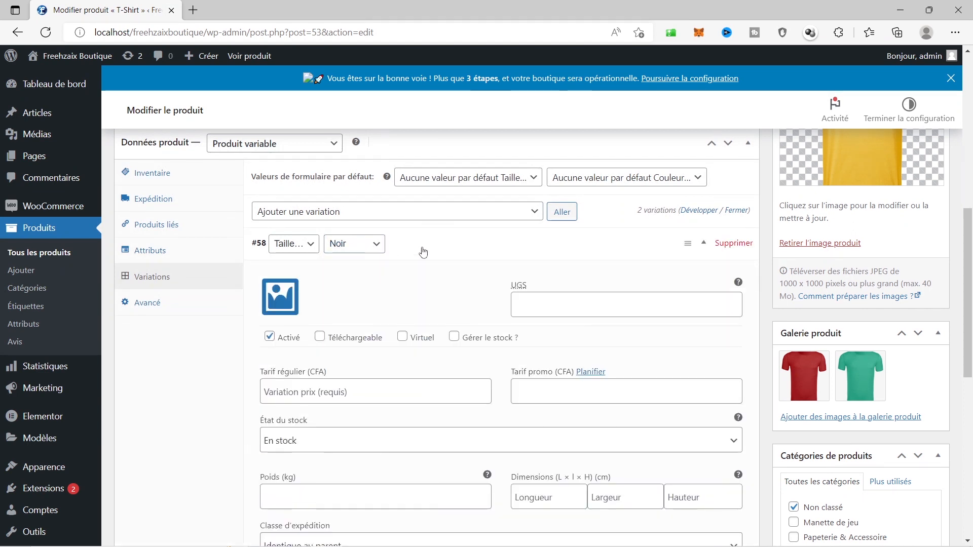
click(291, 302)
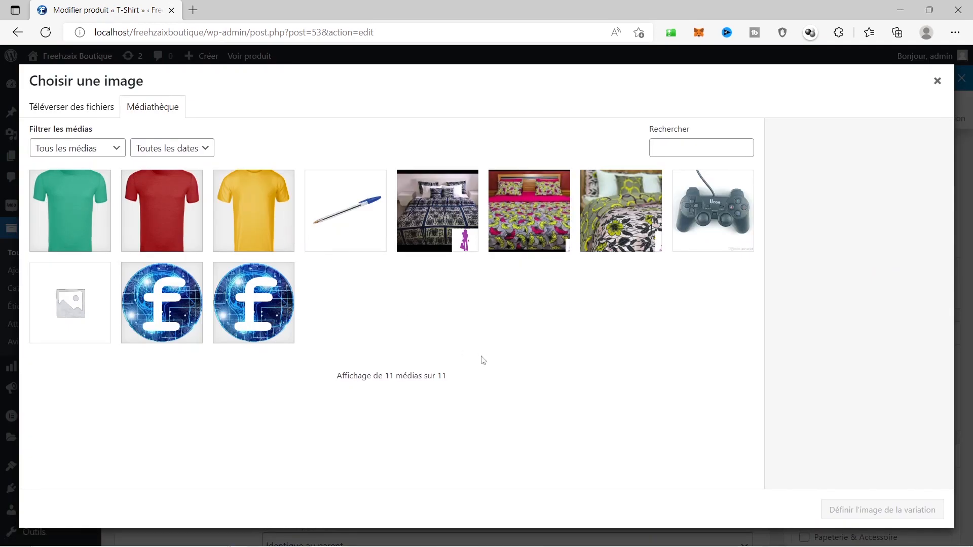
click(257, 205)
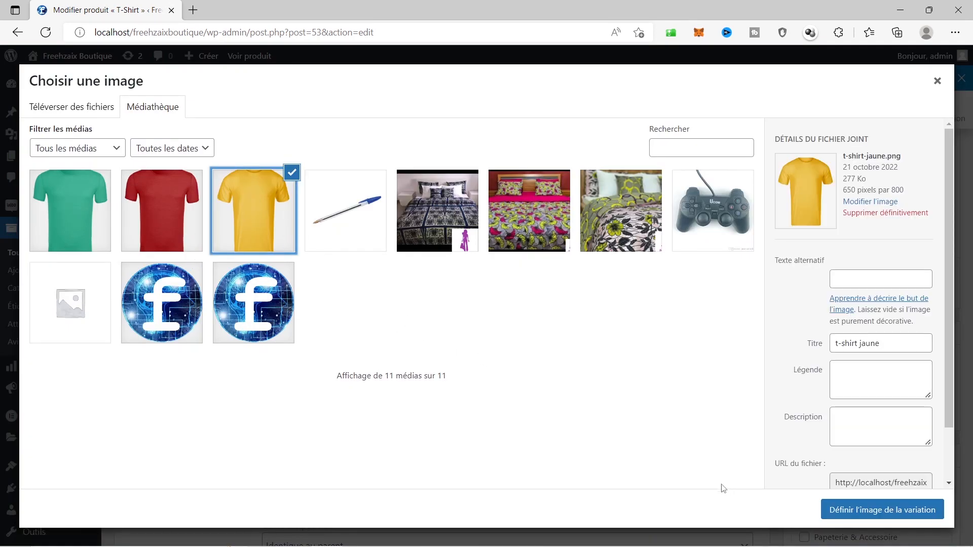
click(871, 512)
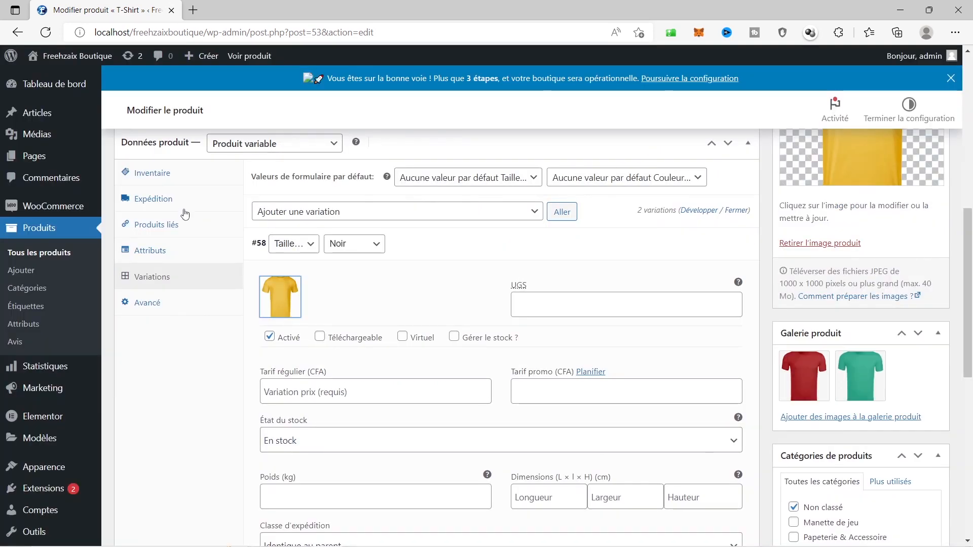
Set variation #58's colour to Jaune, begin its regular price, and collapse it
click(353, 244)
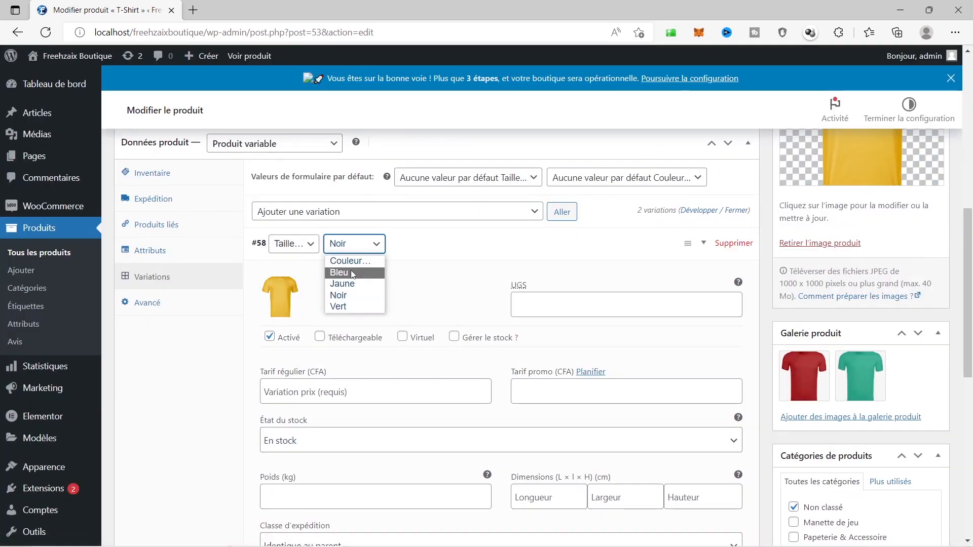
click(352, 283)
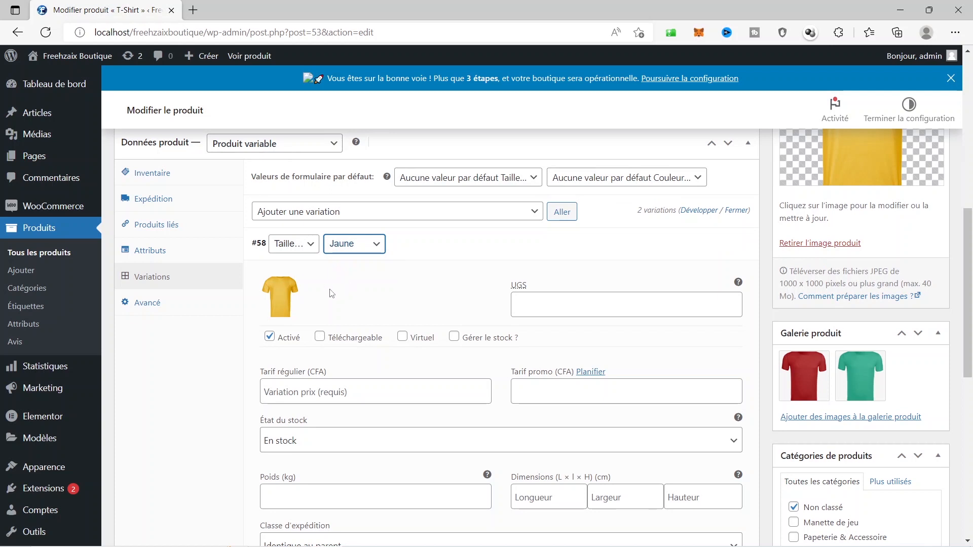
click(347, 389)
text(5000)
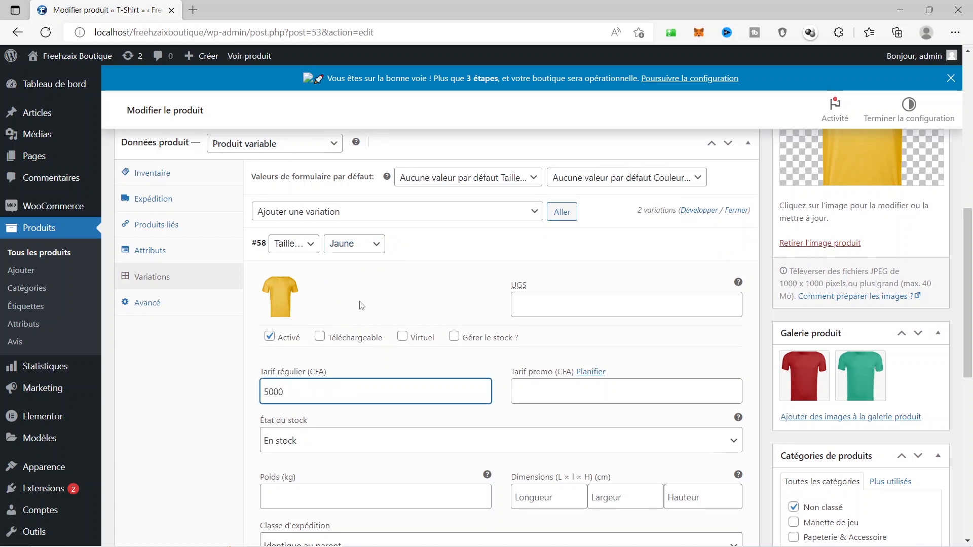
click(437, 247)
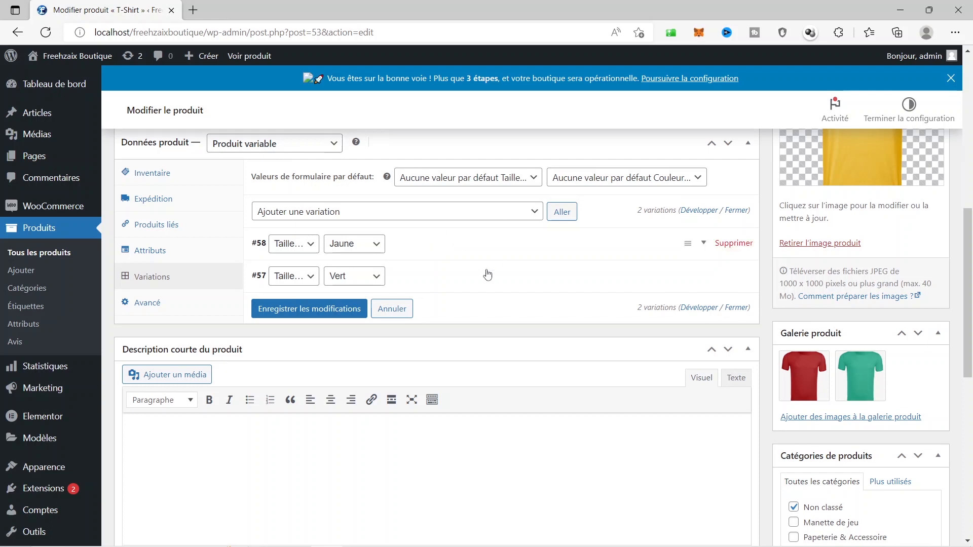
Add variation #59 with no colour chosen and save the variation changes
click(557, 212)
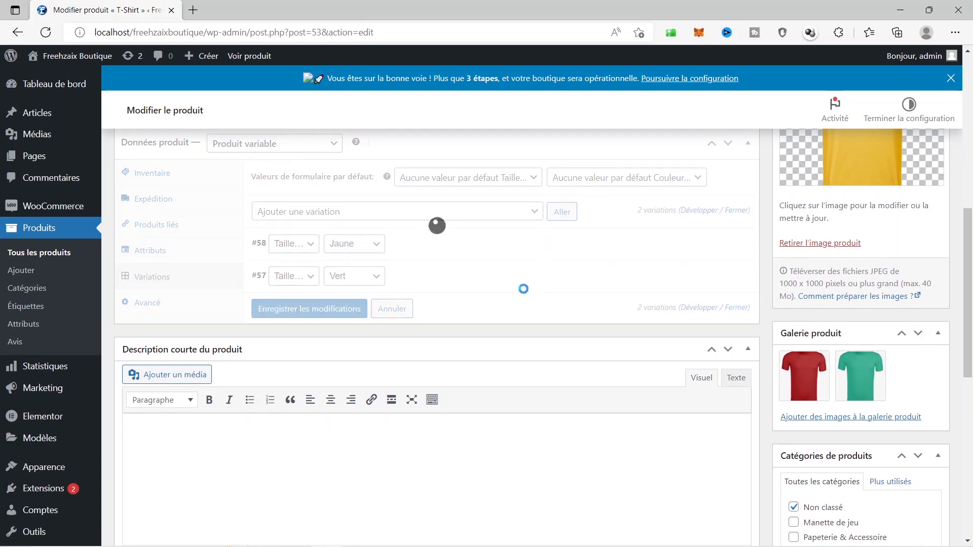
click(373, 244)
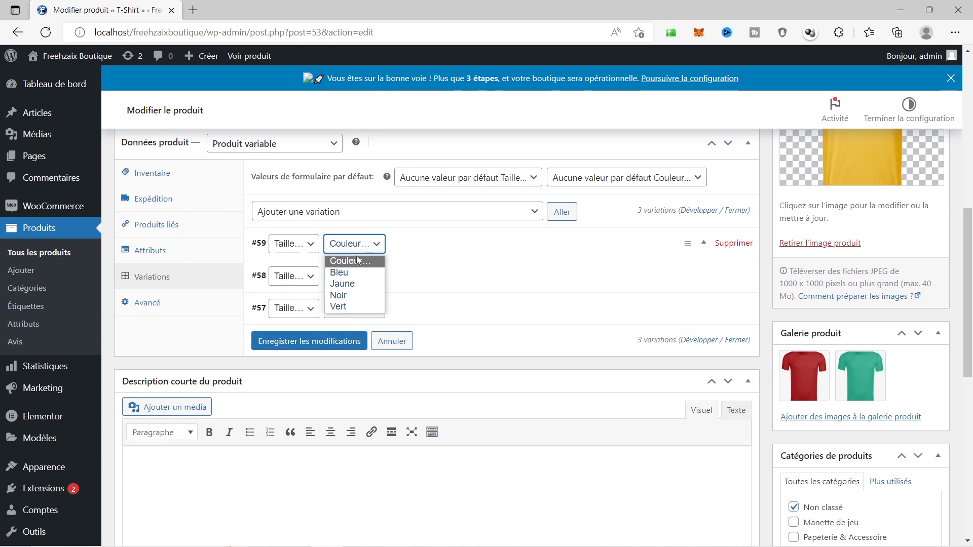
click(434, 240)
click(434, 240)
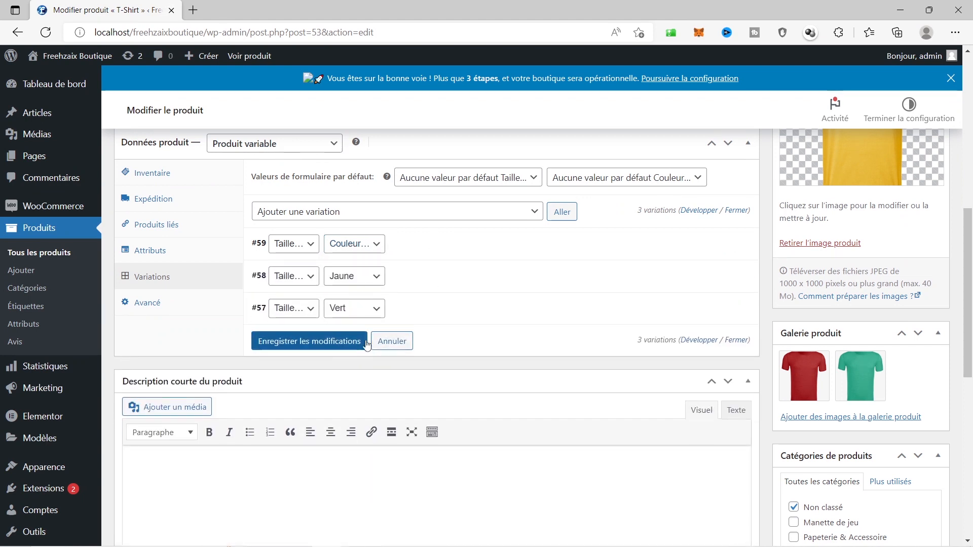
click(311, 340)
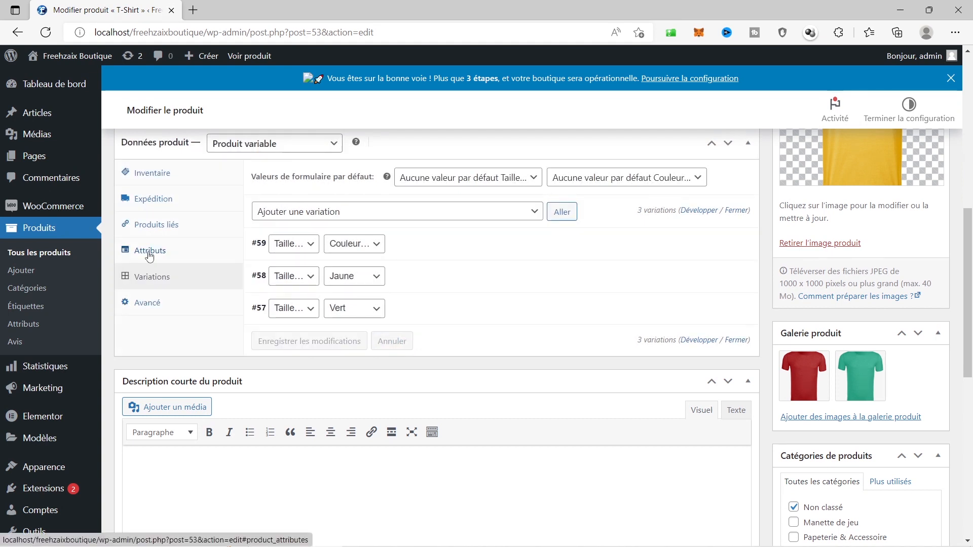
Remove Bleu and Noir from the T-Shirt's Couleur values
click(149, 256)
click(388, 234)
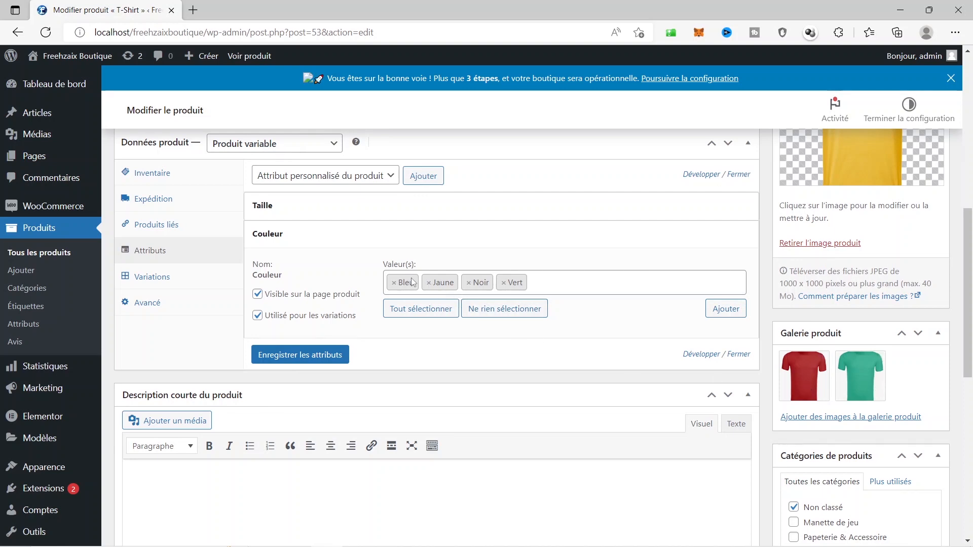
scroll(545, 319, up, 4)
scroll(544, 319, down, 4)
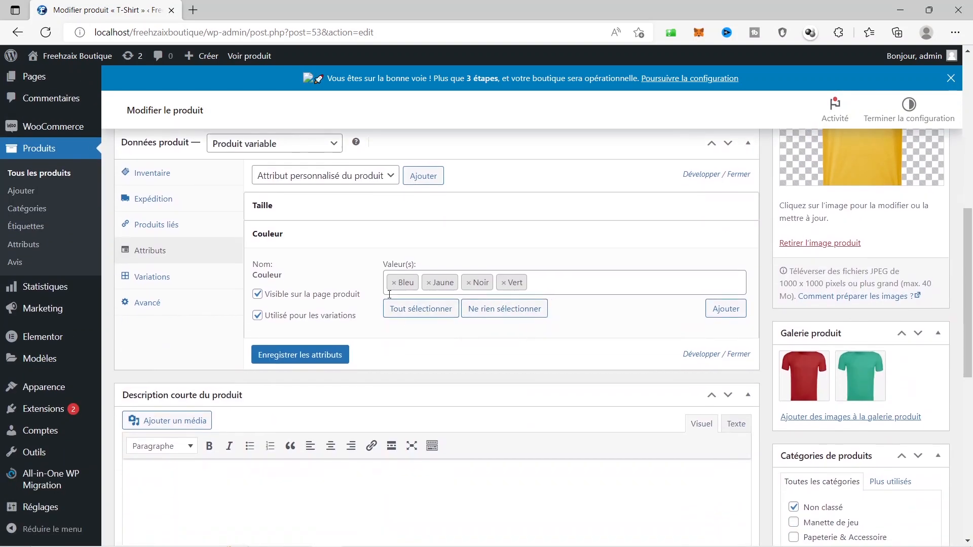
click(394, 284)
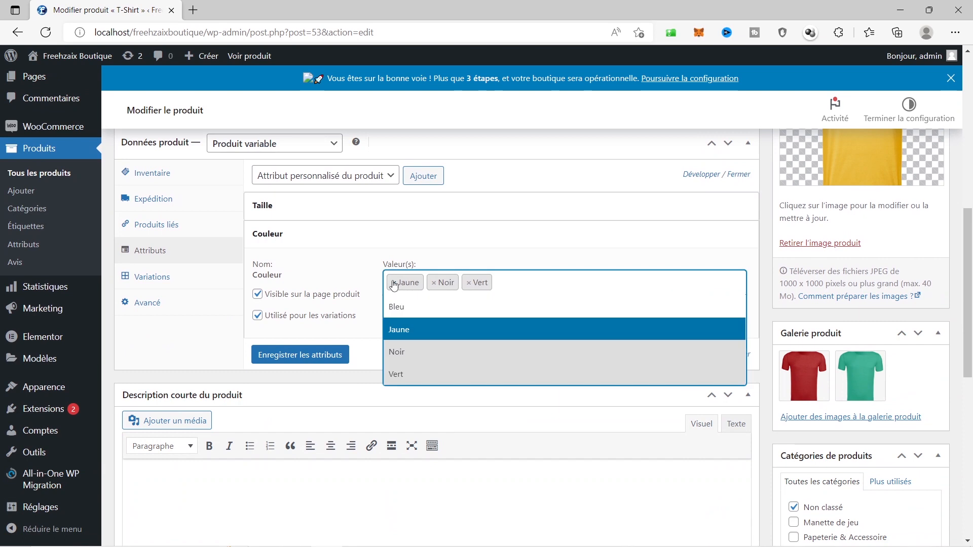
click(434, 283)
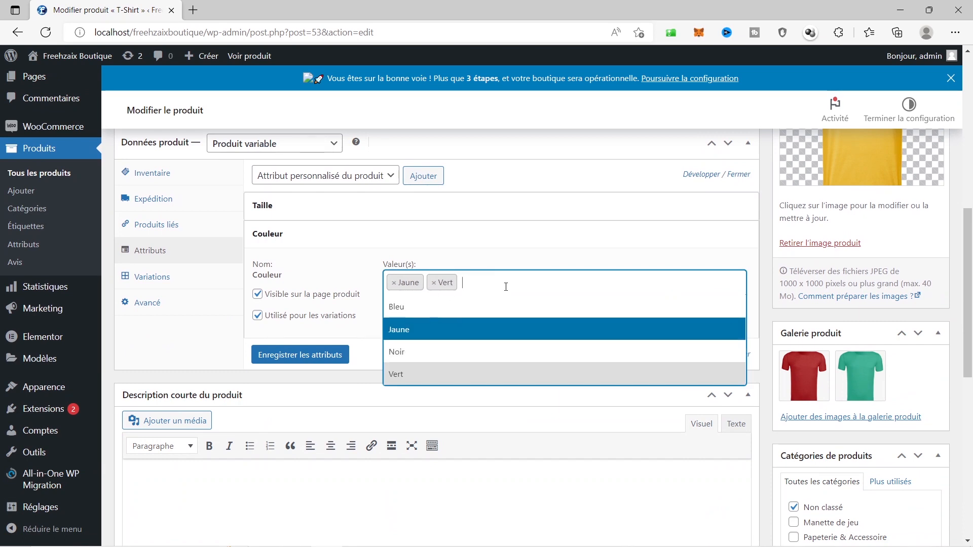
click(505, 287)
click(563, 283)
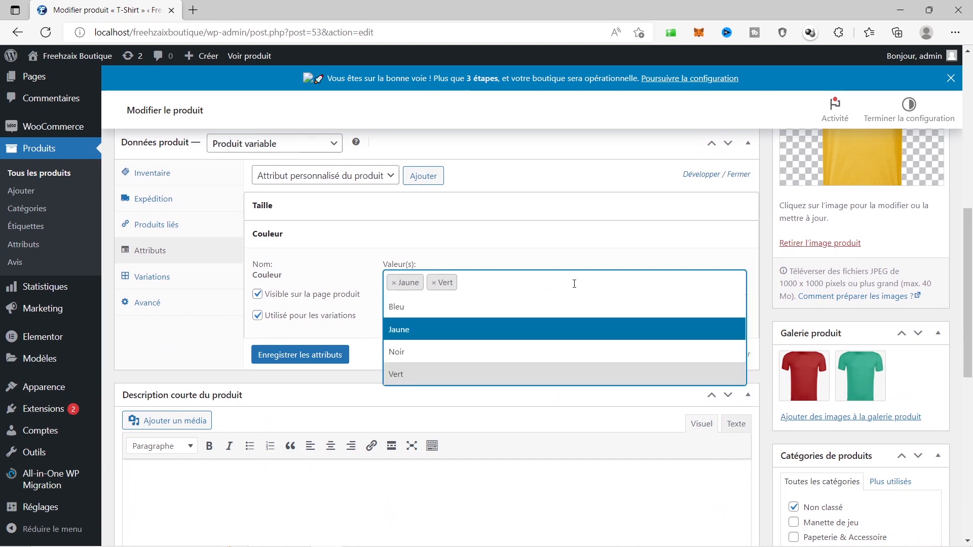
click(574, 283)
Create a new Rouge colour value and save the attributes
click(726, 309)
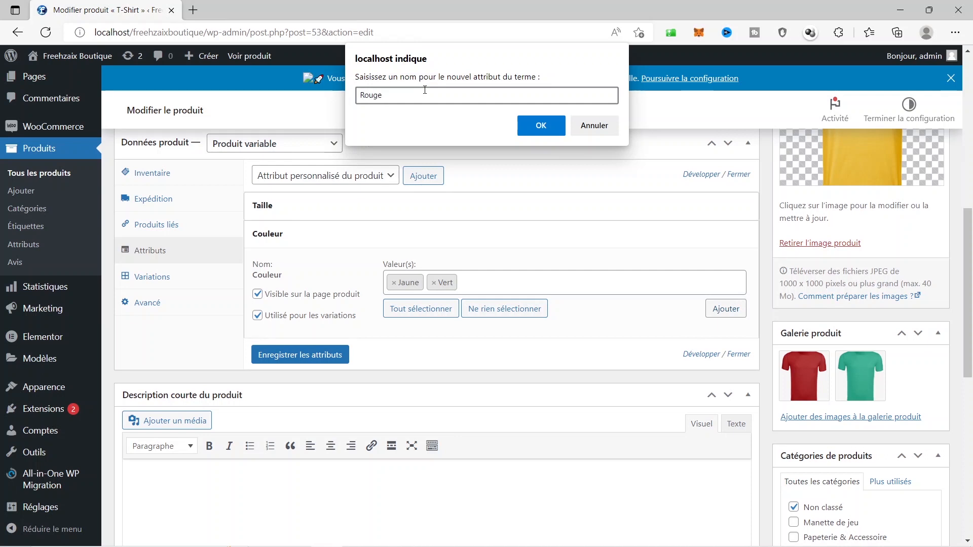
click(540, 126)
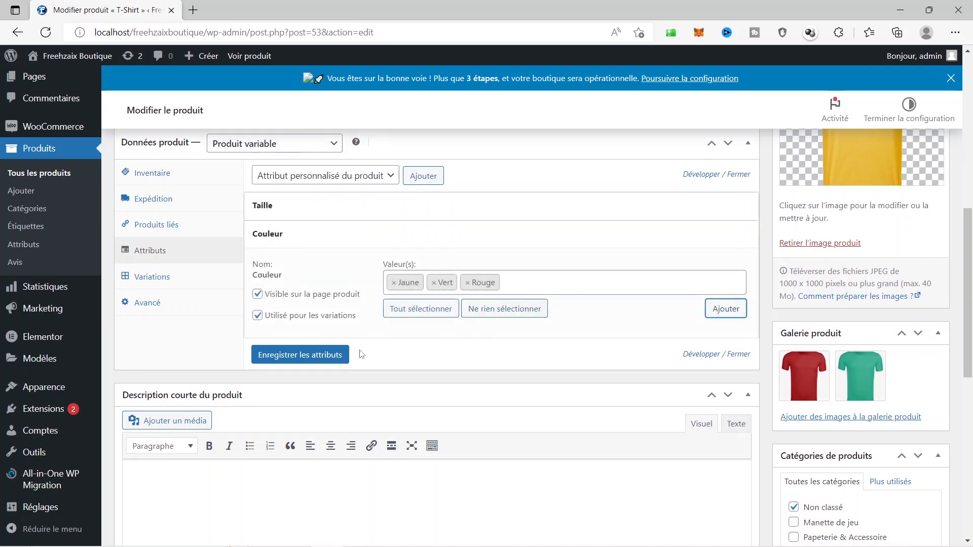
click(292, 356)
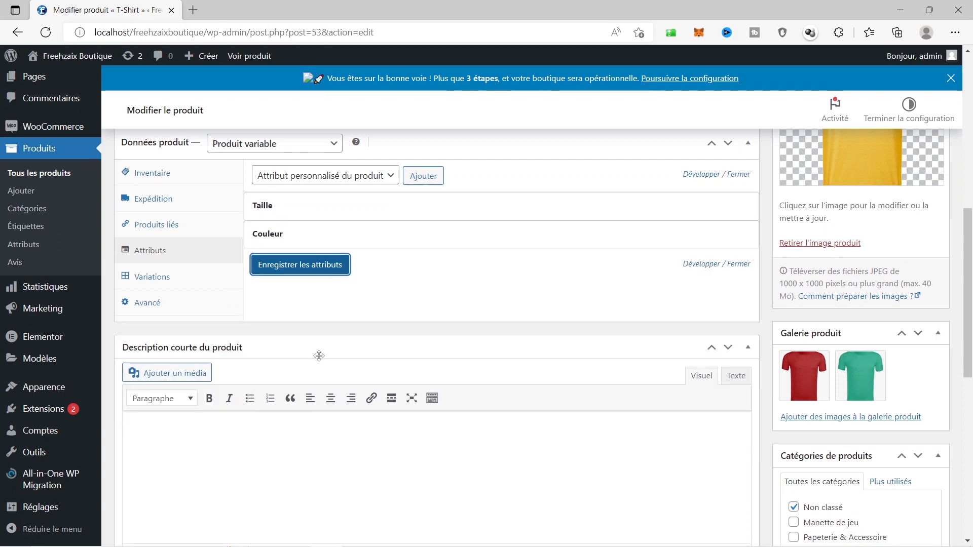
Set variation #59 to Rouge with the red t-shirt image
click(136, 278)
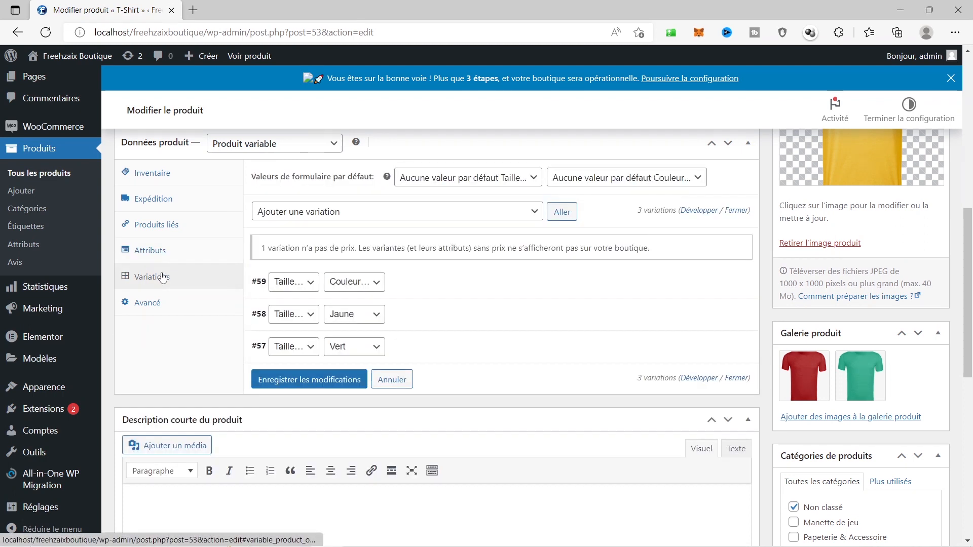
click(358, 281)
click(358, 282)
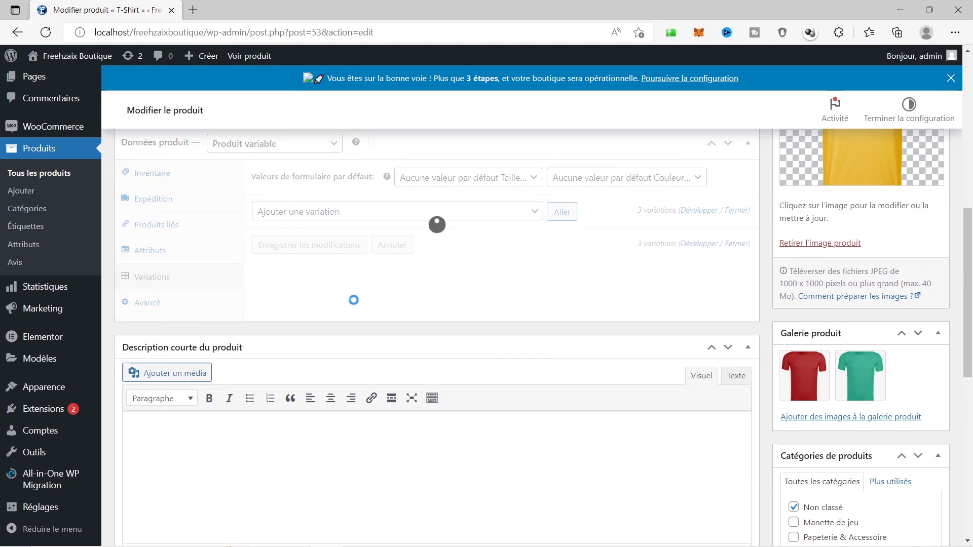
click(349, 283)
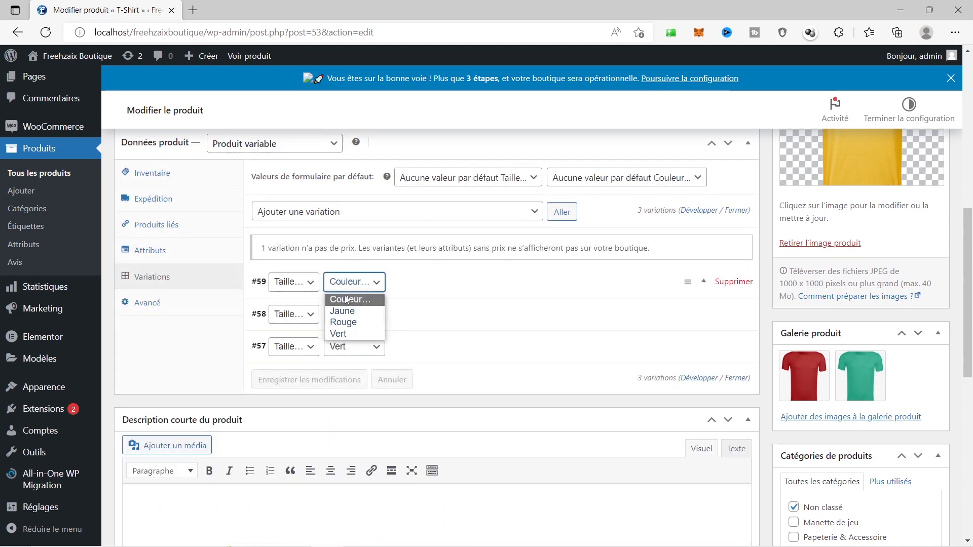
click(349, 325)
click(406, 292)
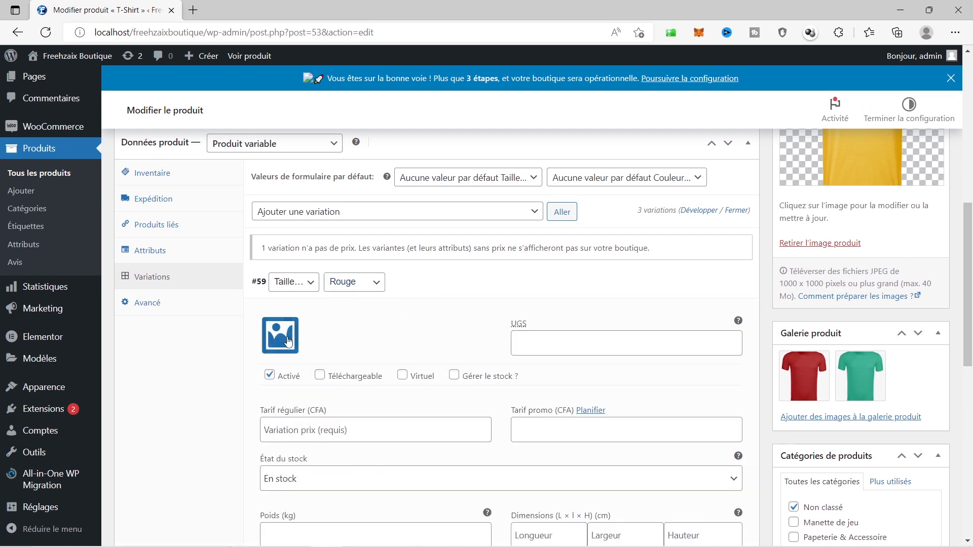
click(288, 342)
click(161, 223)
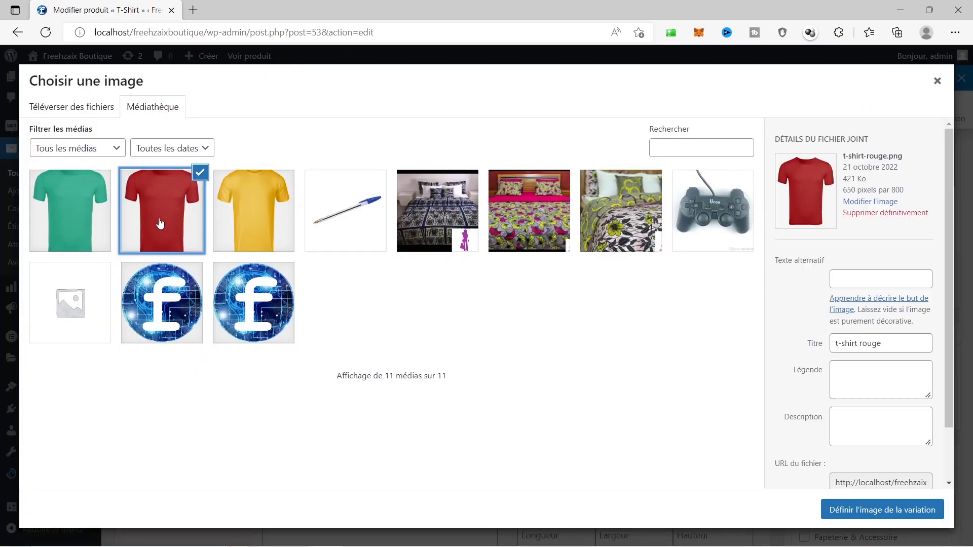
click(889, 511)
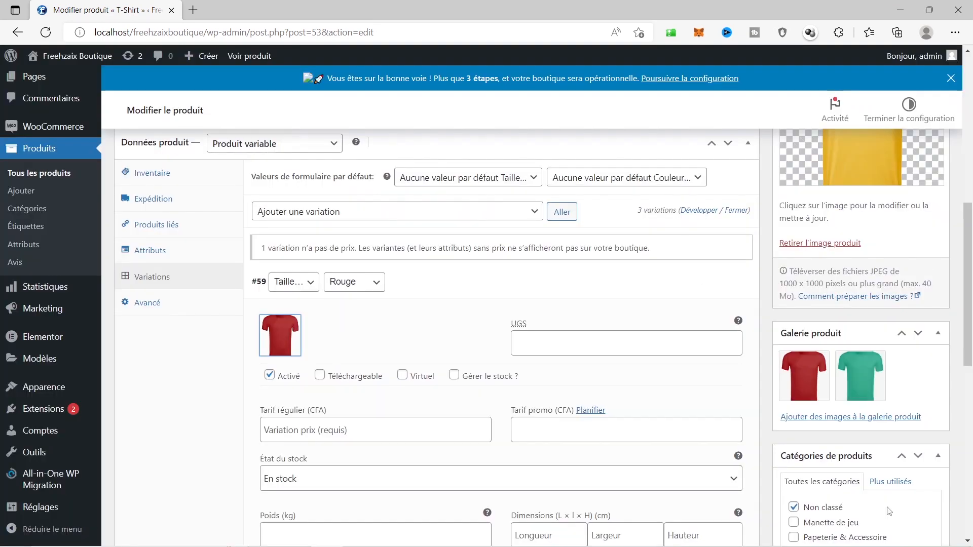
Give variation #59 a 5000 CFA regular price and collapse it
scroll(558, 405, down, 3)
click(300, 282)
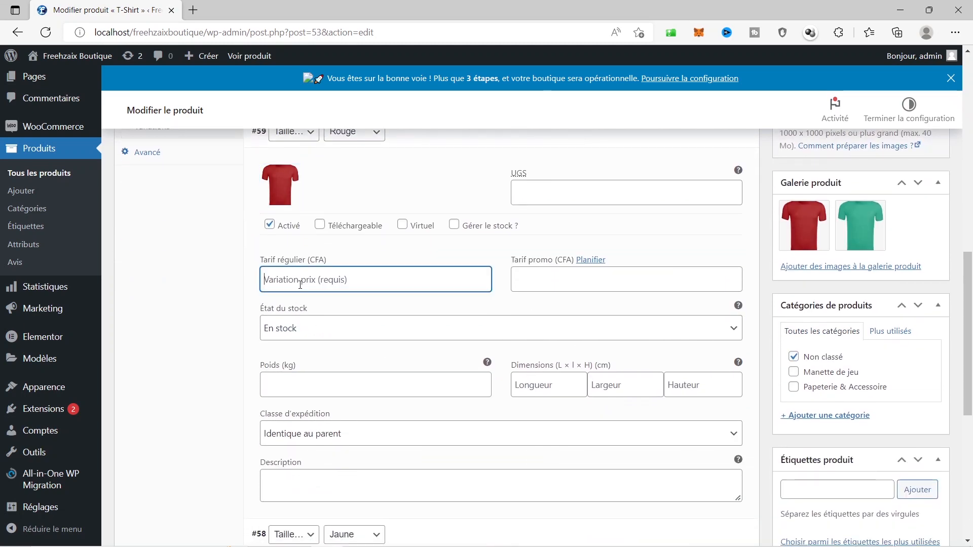
text(5000)
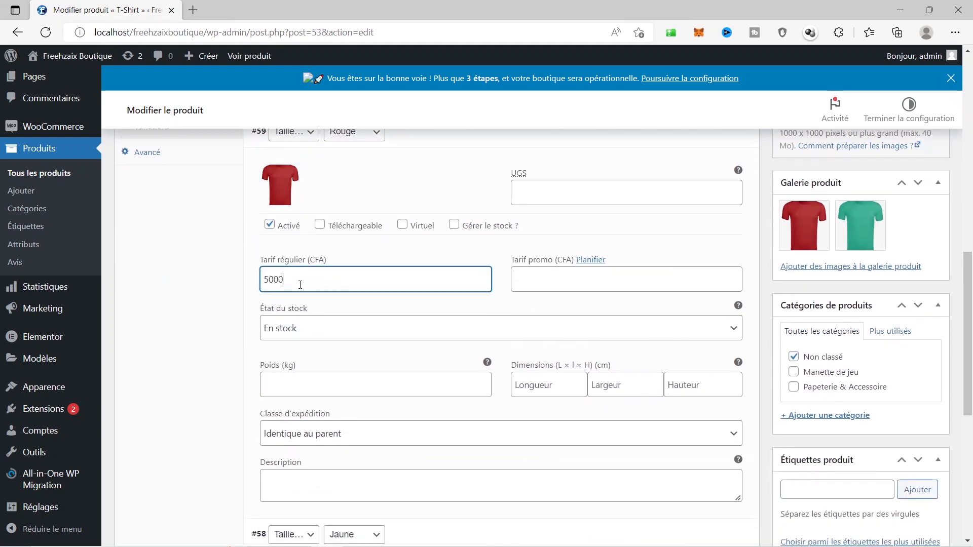
click(248, 322)
scroll(248, 323, down, 3)
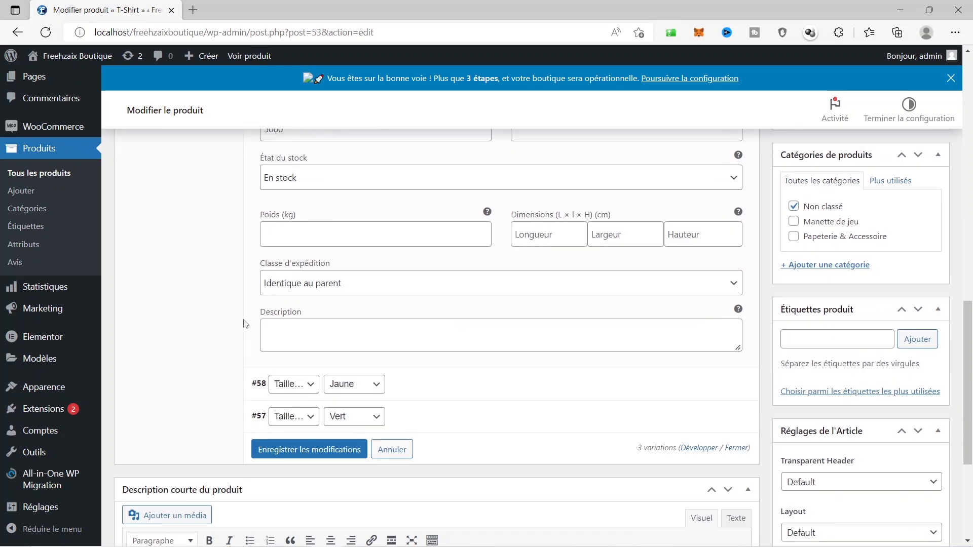
scroll(244, 323, up, 5)
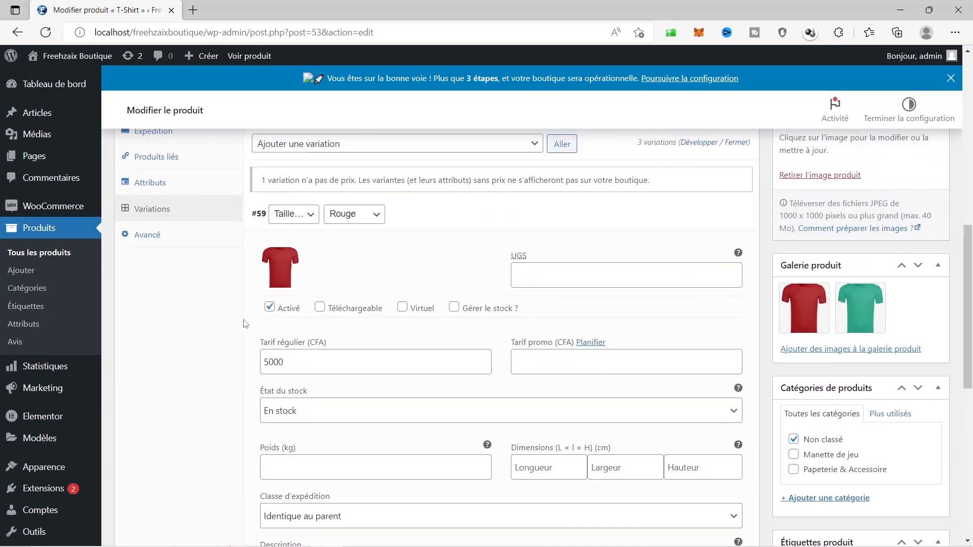
scroll(245, 323, up, 2)
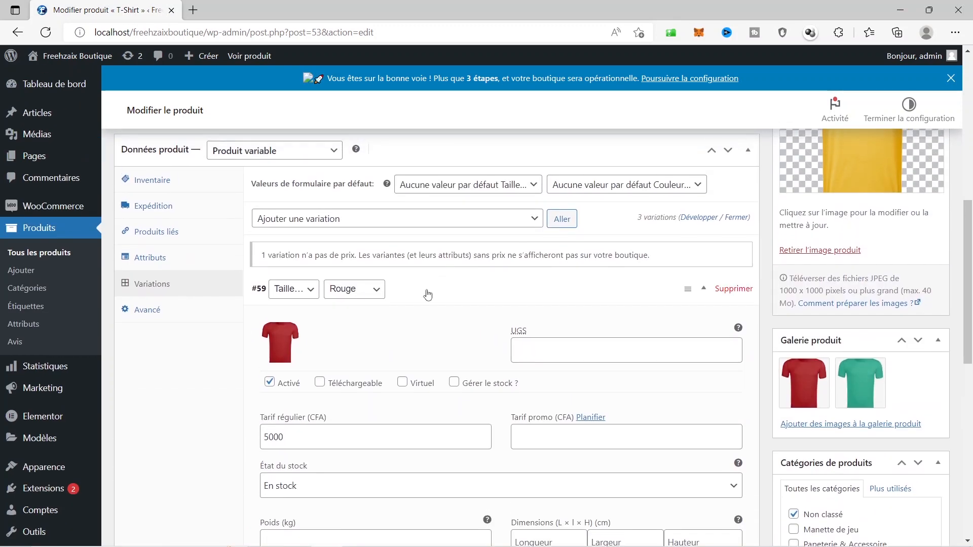
click(429, 294)
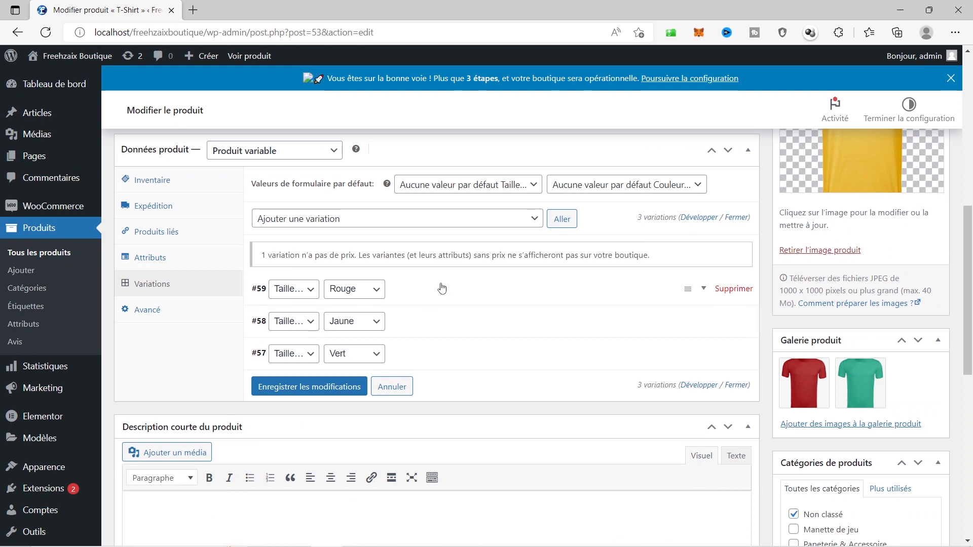
Review the details of variations #58 and #57
click(445, 319)
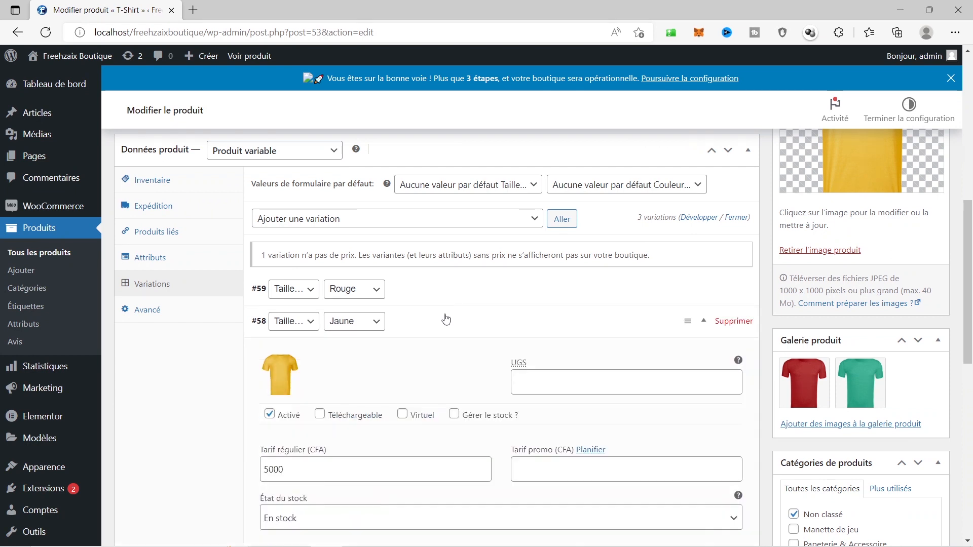
click(446, 319)
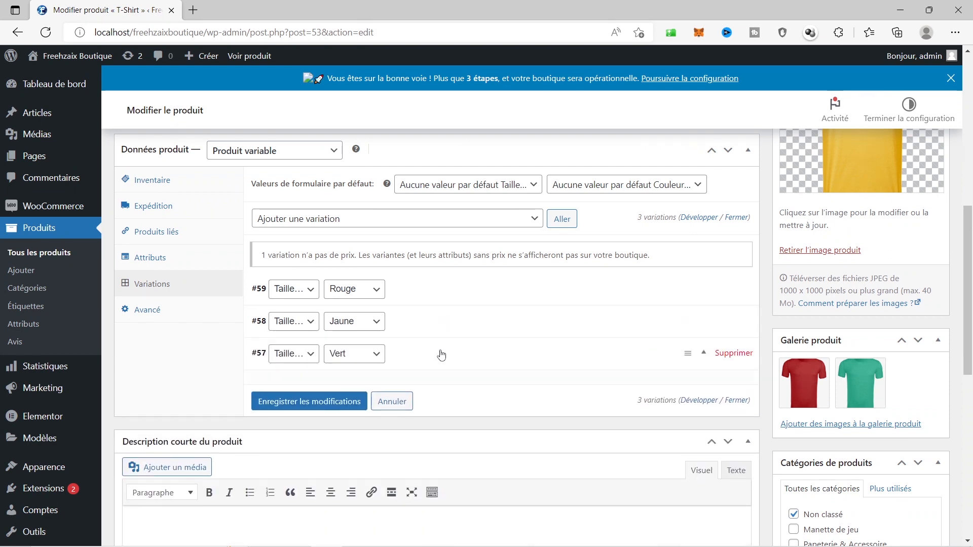
click(441, 353)
Paste 'T-Shirt' into the short description and start typing 'Magnifique' before it
click(441, 353)
scroll(441, 350, down, 3)
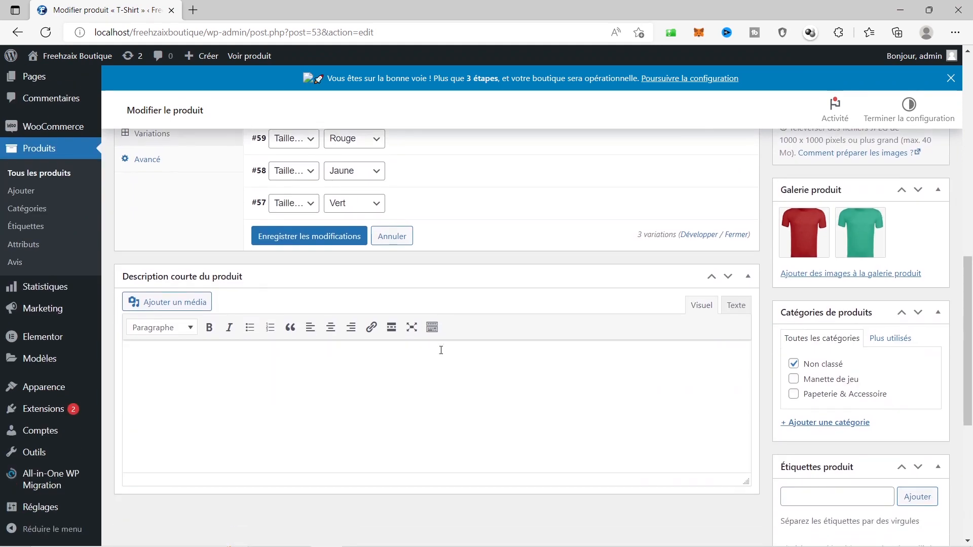
scroll(441, 351, up, 10)
drag(153, 274, 122, 271)
key(ctrl+c)
scroll(280, 324, down, 4)
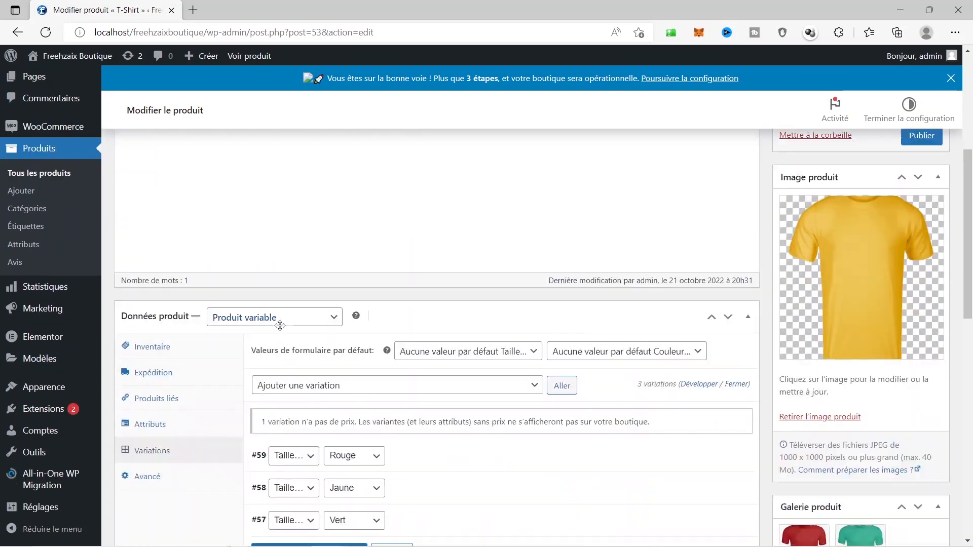
scroll(279, 325, down, 9)
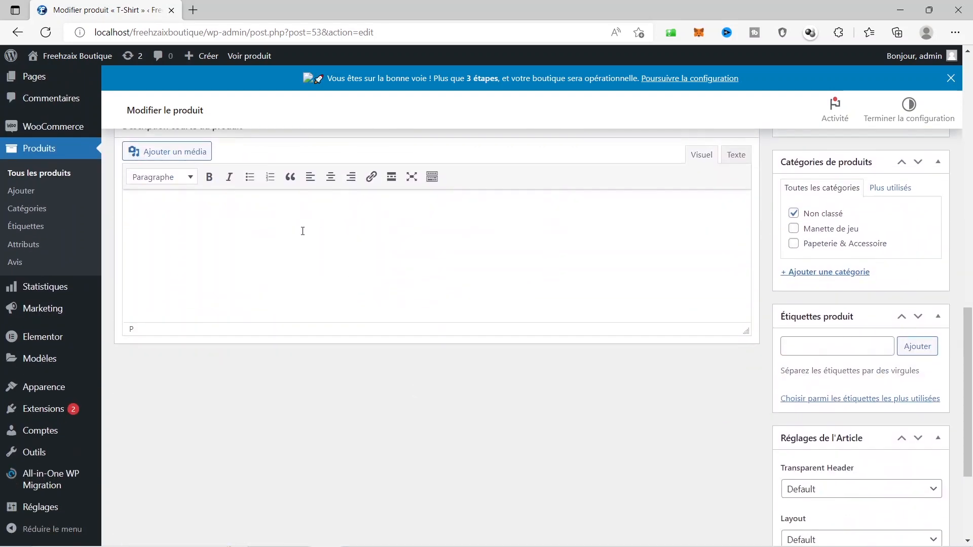
key(ctrl+v)
text(Magni)
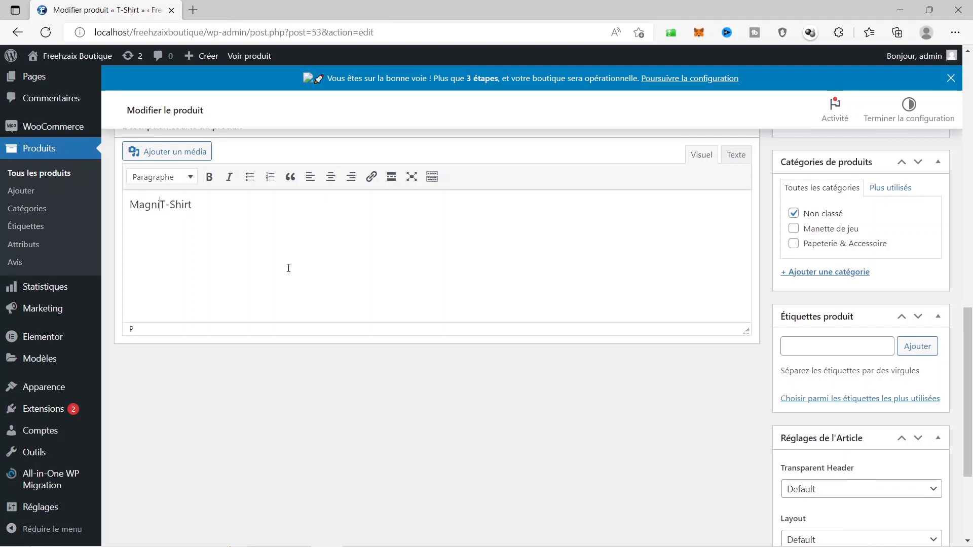
text(fique)
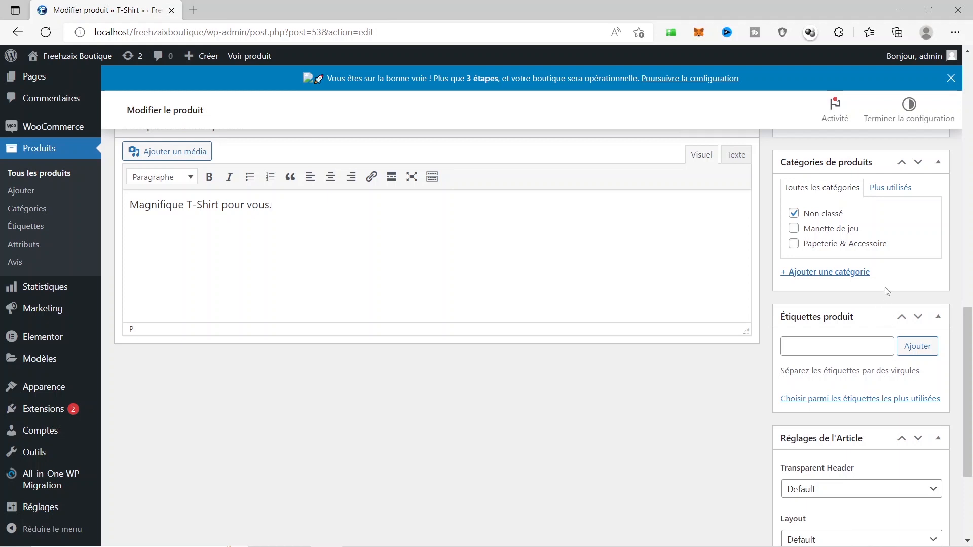
Add a new Vêtements product category, replacing the mistyped 'T-Shirt' name
click(827, 272)
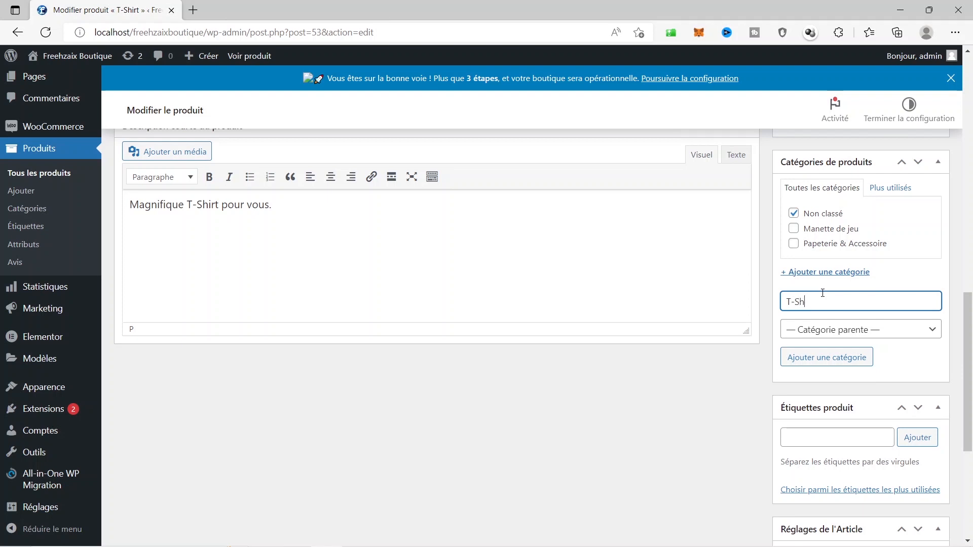
text(T-Shirt)
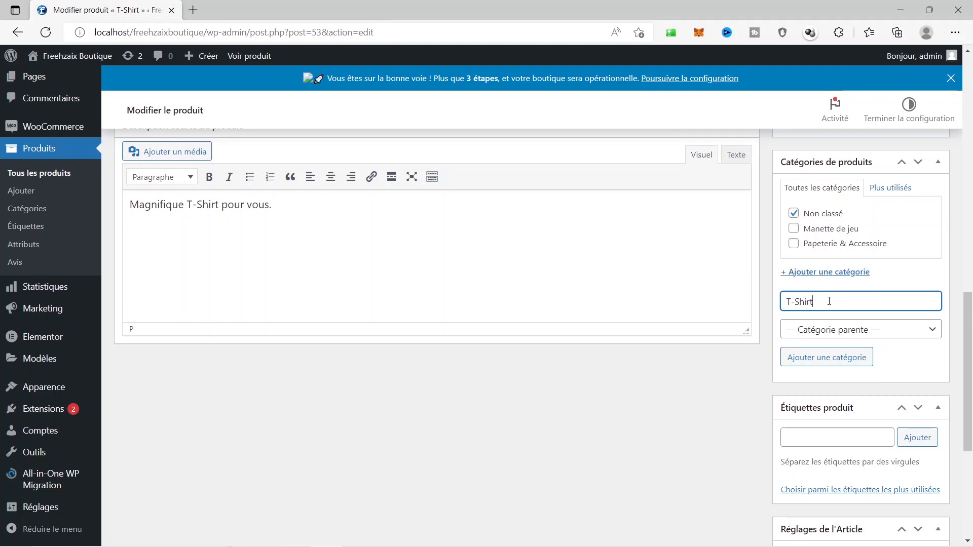
scroll(830, 301, down, 1)
click(790, 262)
drag(824, 232, 763, 221)
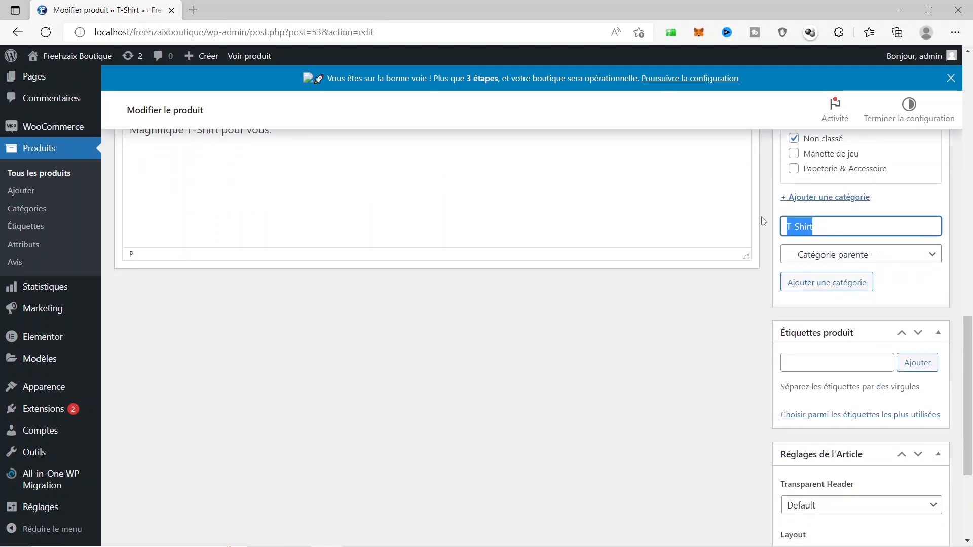
text(Vêtements)
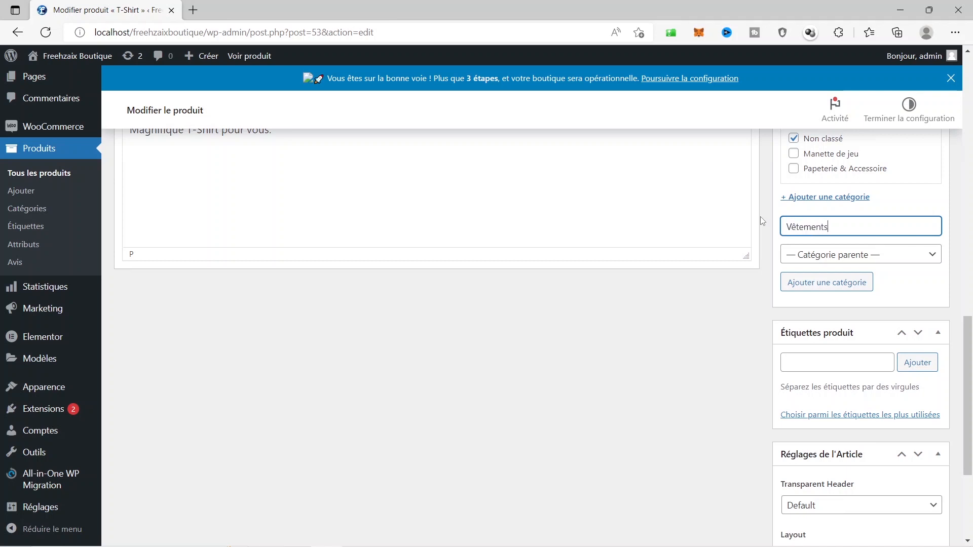
click(835, 287)
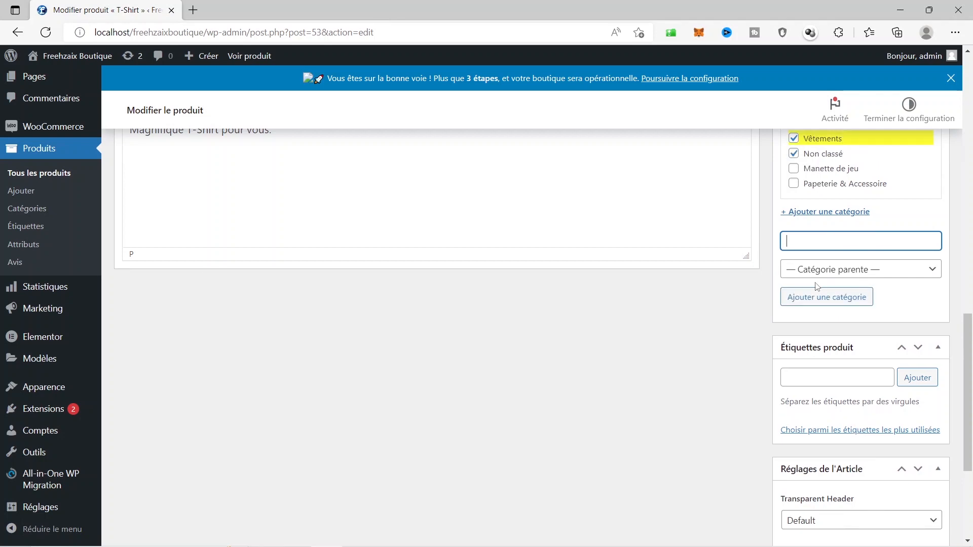
scroll(798, 284, up, 2)
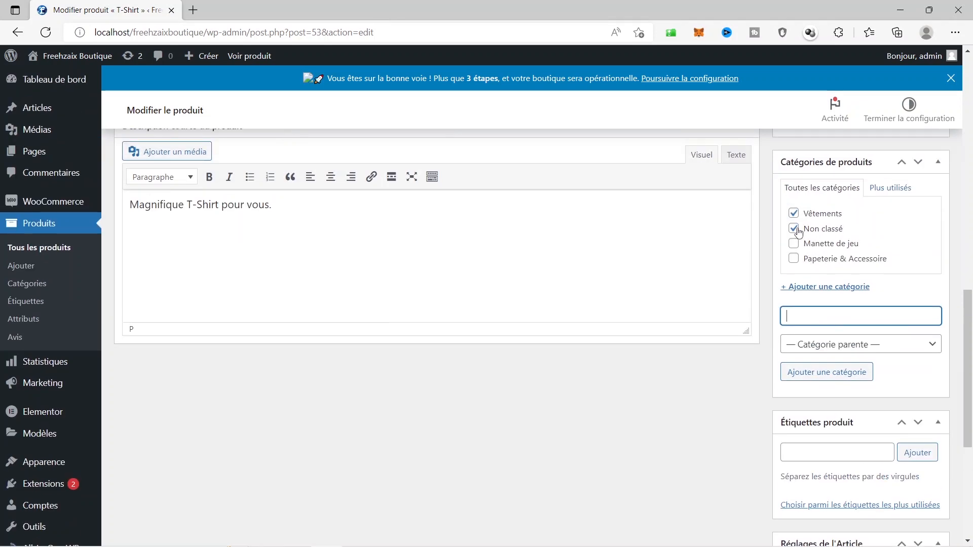
scroll(768, 272, up, 10)
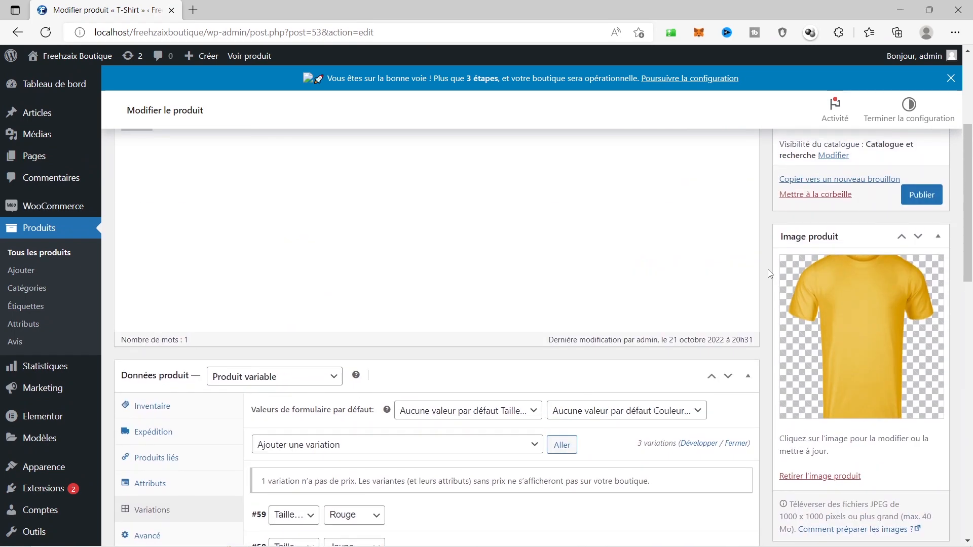
Publish the T-Shirt with Publier, then open it via 'Voir le produit' in the notice
scroll(768, 269, up, 3)
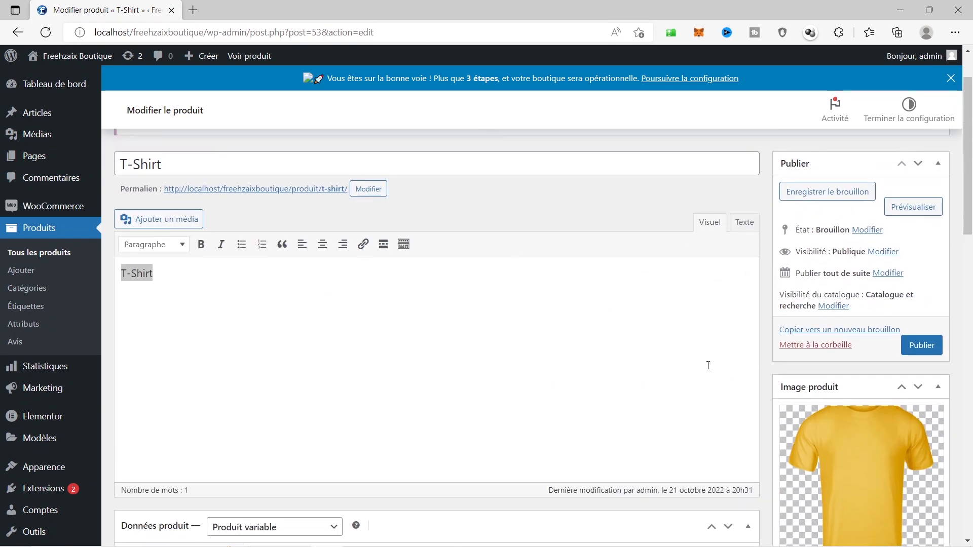
scroll(744, 373, down, 15)
scroll(760, 375, up, 15)
click(926, 349)
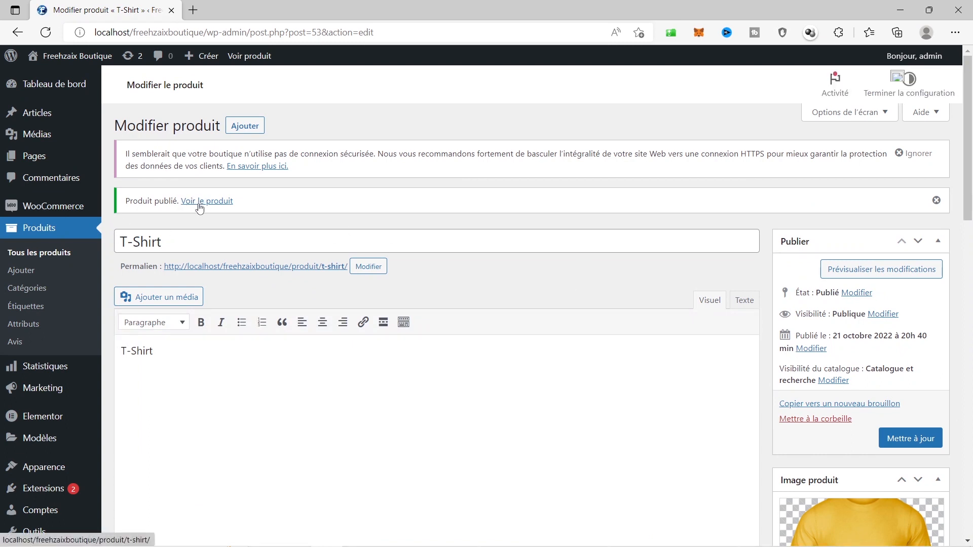
click(213, 230)
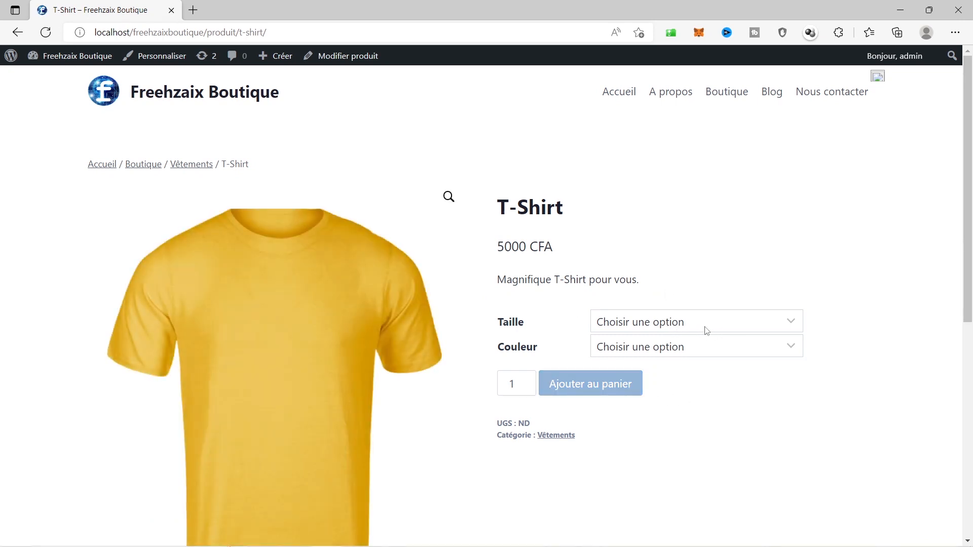
Try adding the T-Shirt without options, dismiss the warning, and choose size L
click(670, 326)
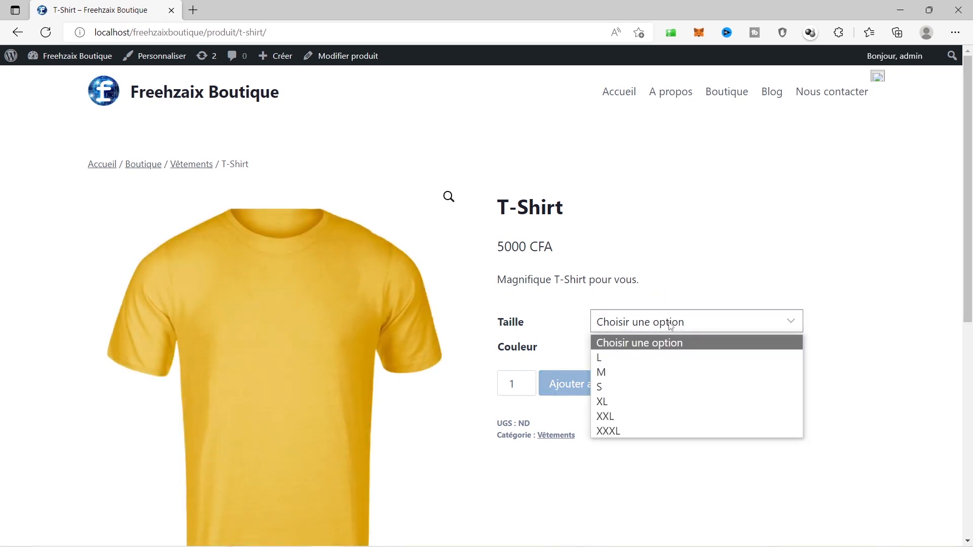
click(827, 501)
click(582, 384)
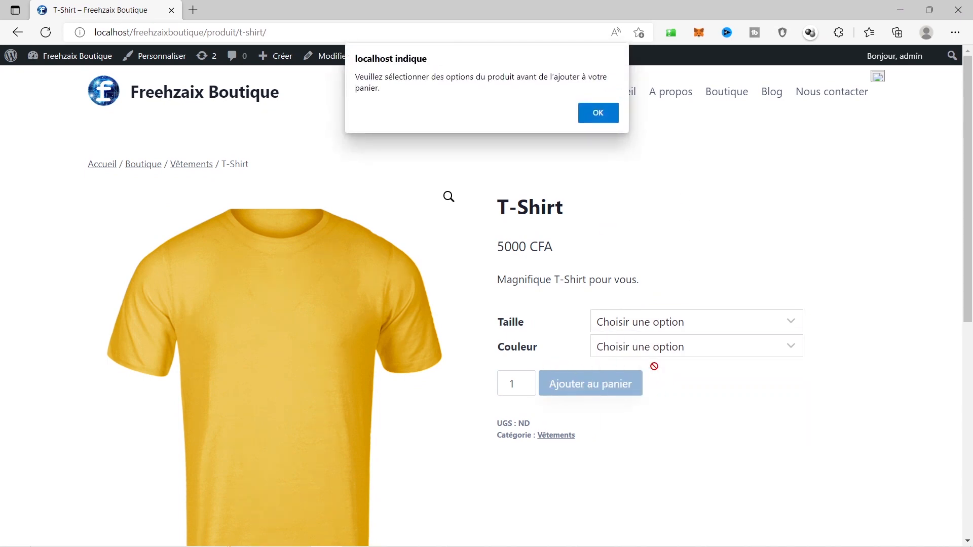
click(598, 114)
click(623, 329)
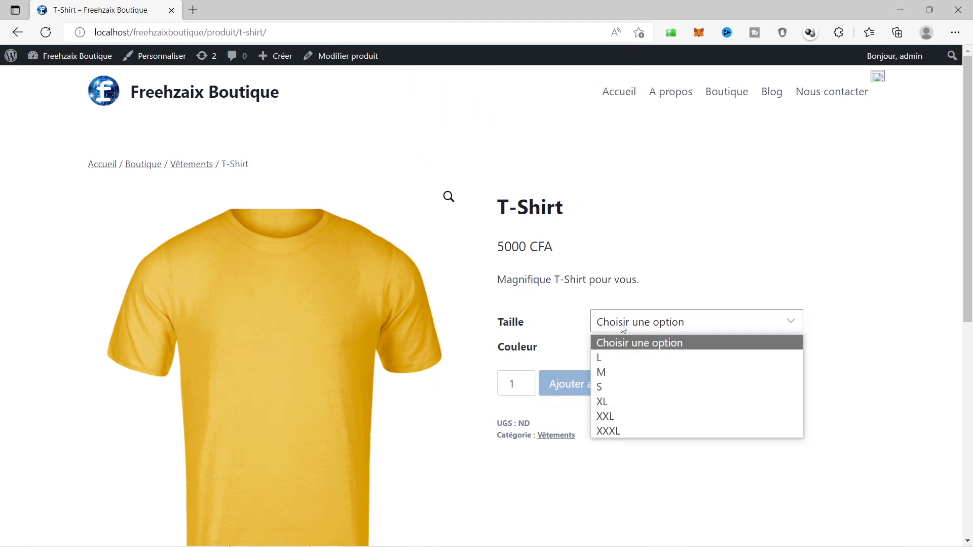
click(628, 361)
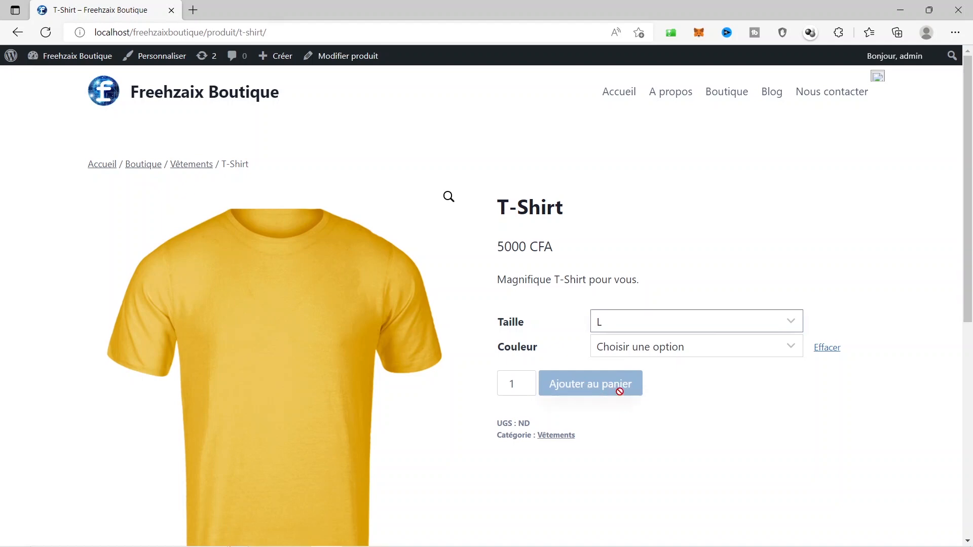
Switch the colour through Jaune, Rouge and Vert to see the picture change
scroll(630, 400, down, 4)
scroll(630, 400, up, 4)
scroll(630, 398, down, 4)
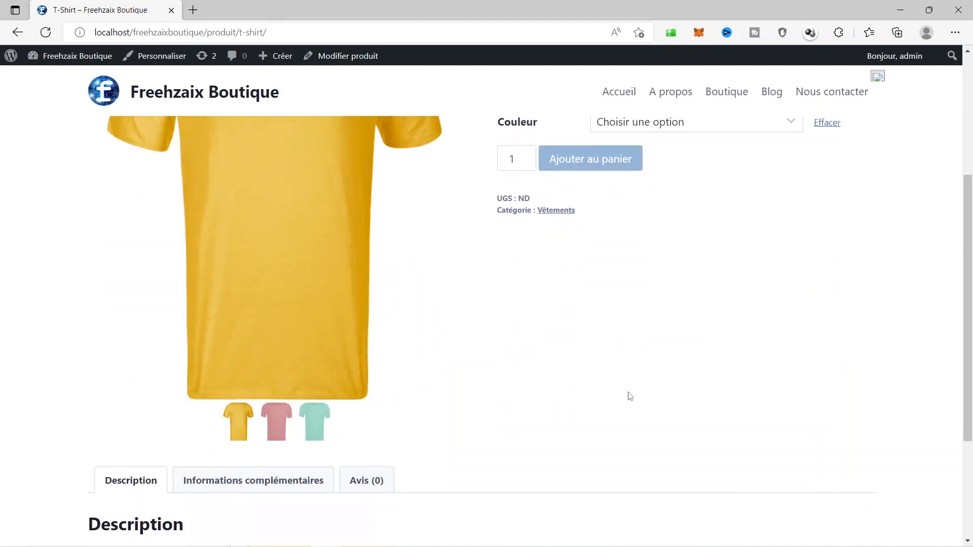
scroll(630, 396, up, 4)
click(628, 356)
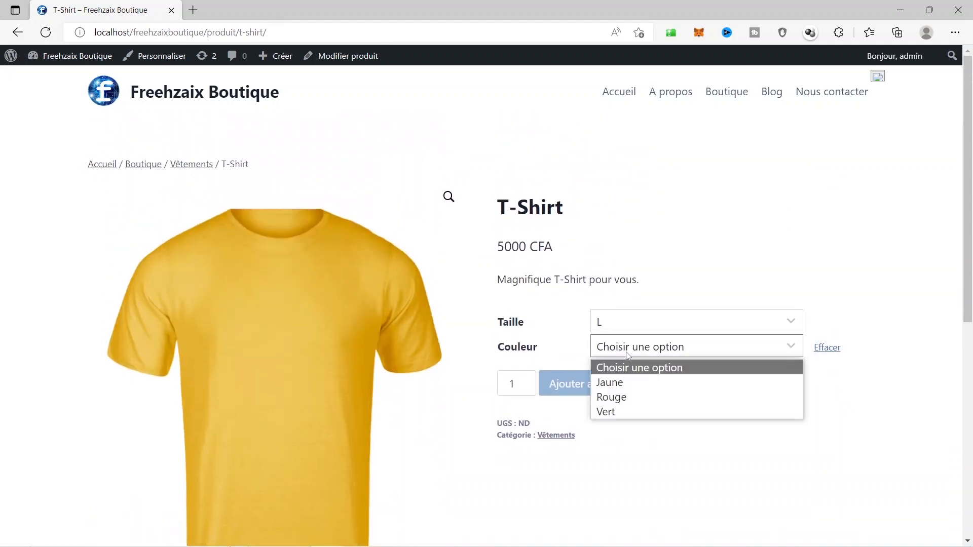
click(624, 381)
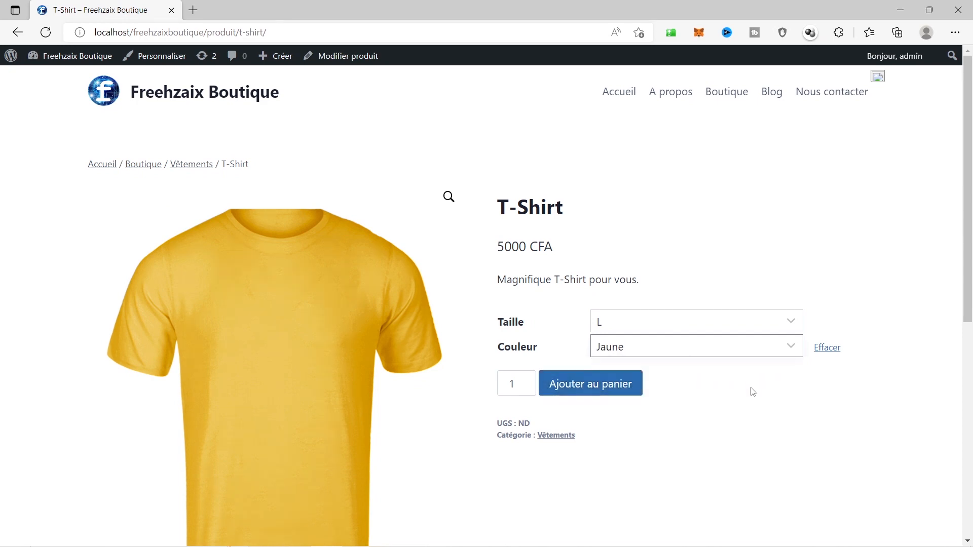
click(626, 351)
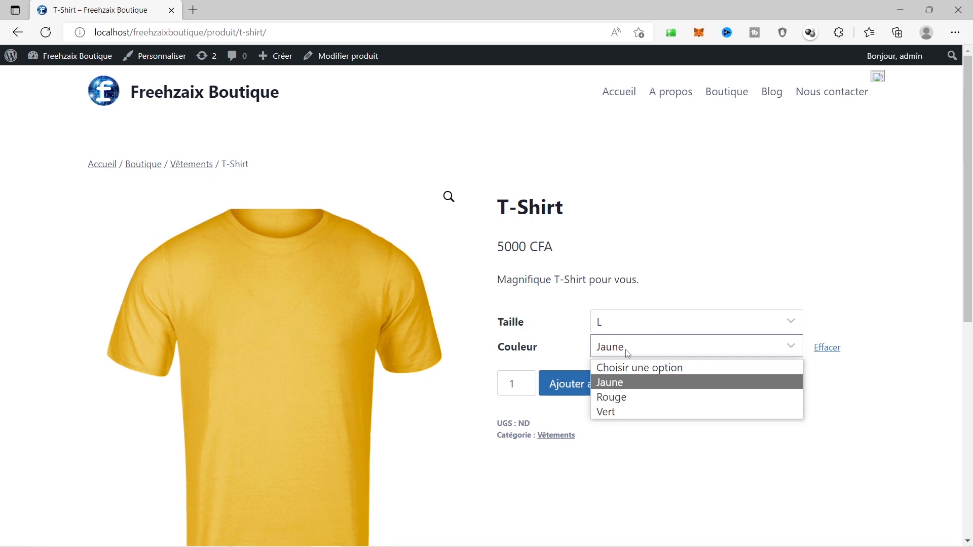
click(636, 395)
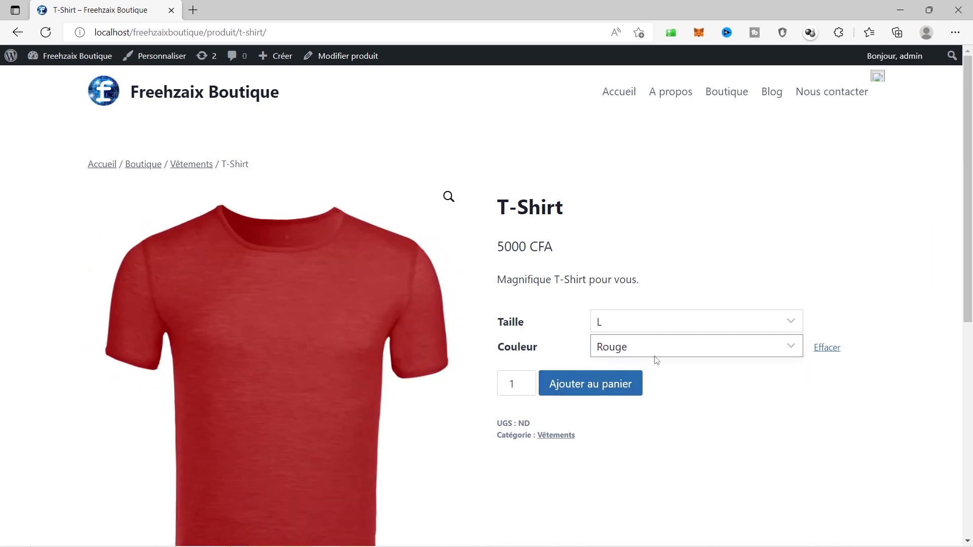
scroll(700, 379, down, 1)
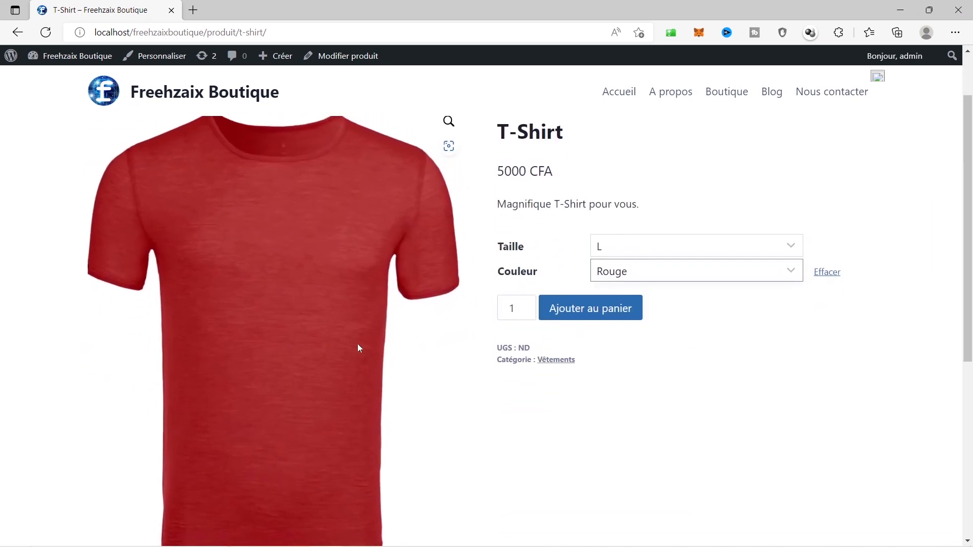
scroll(498, 401, down, 4)
scroll(695, 346, up, 5)
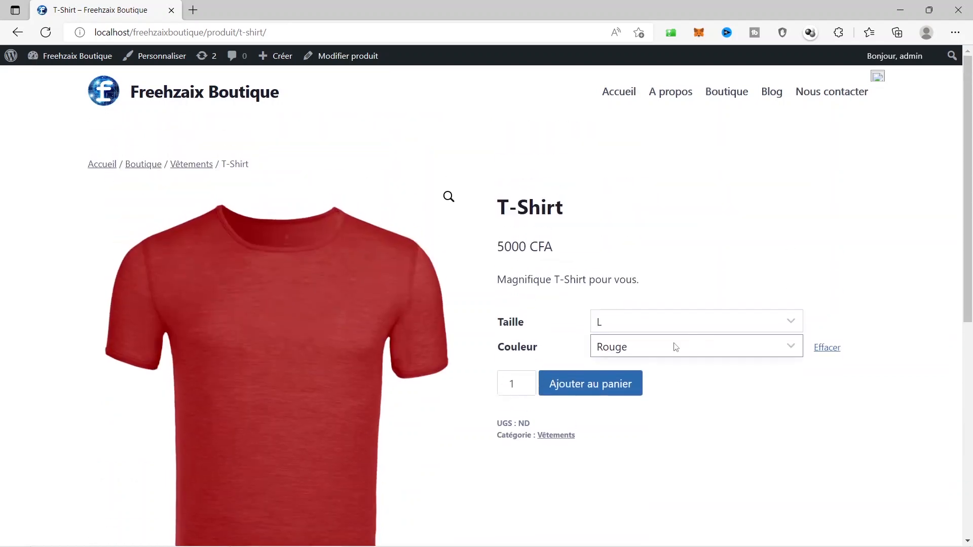
click(675, 347)
click(637, 411)
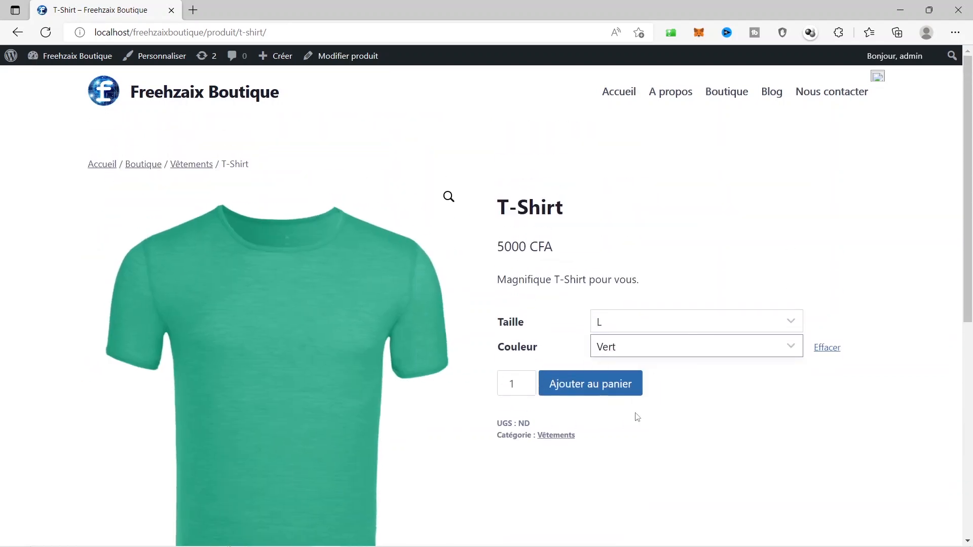
Reset Couleur to 'Choisir une option', leaving the colour unset
scroll(346, 394, down, 5)
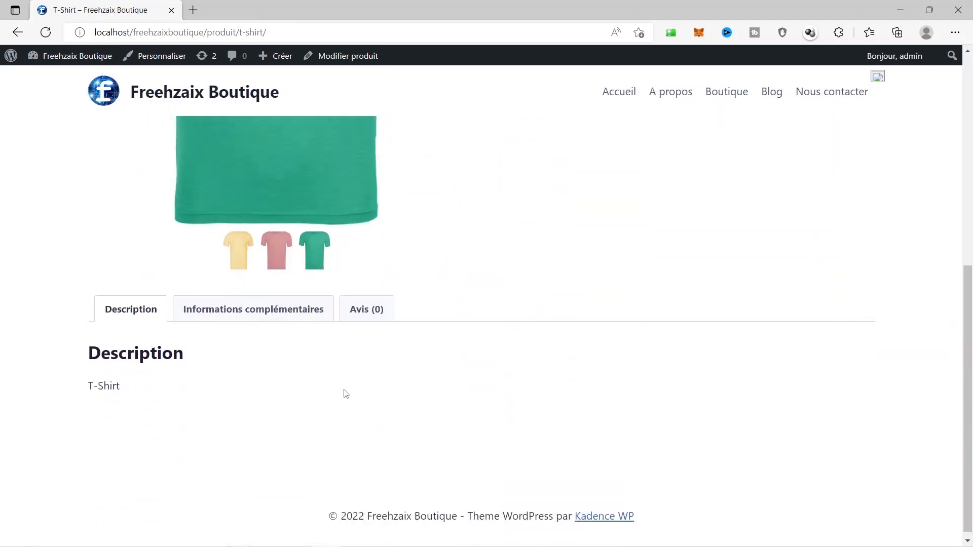
scroll(345, 393, up, 5)
click(632, 322)
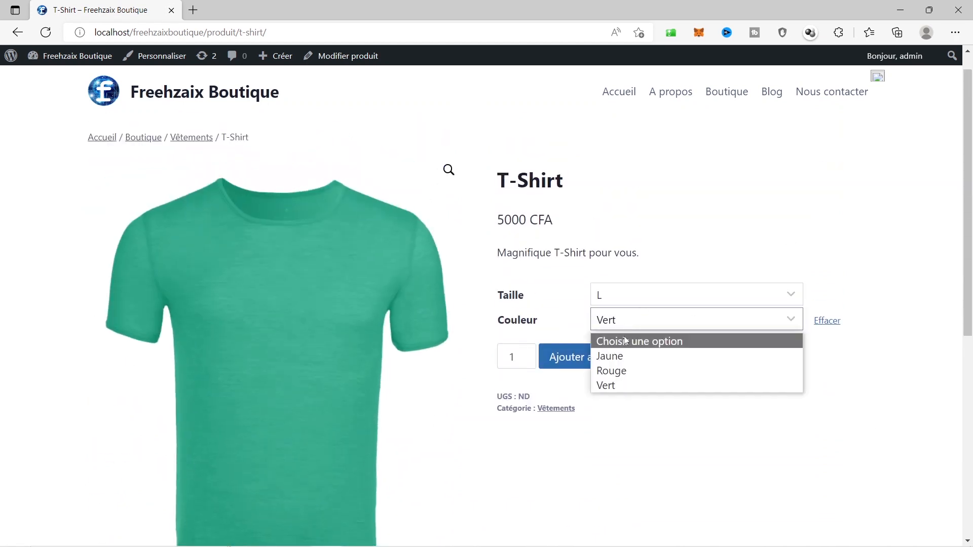
click(625, 341)
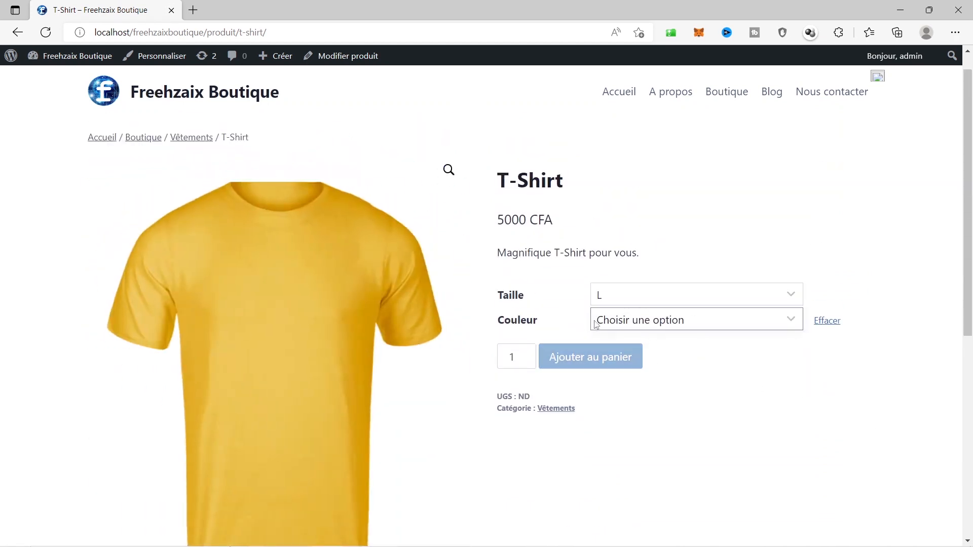
scroll(326, 326, down, 5)
scroll(519, 362, up, 5)
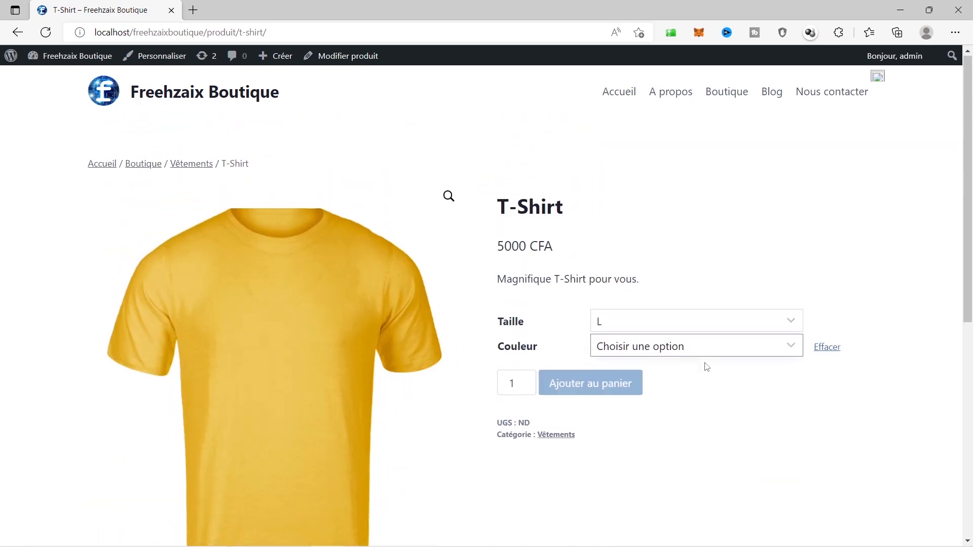
click(638, 347)
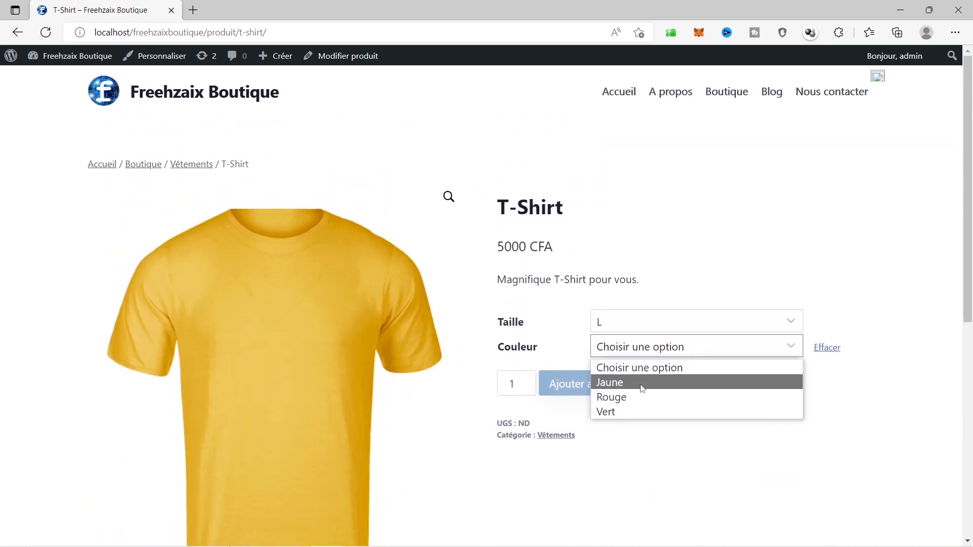
click(686, 473)
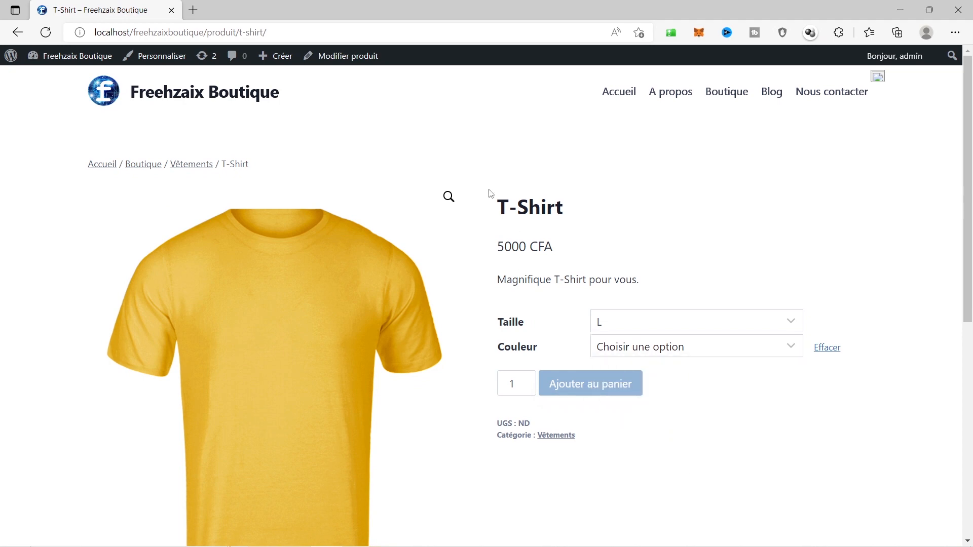
In the product editor's Variations tab, set the default Couleur to Jaune
click(348, 57)
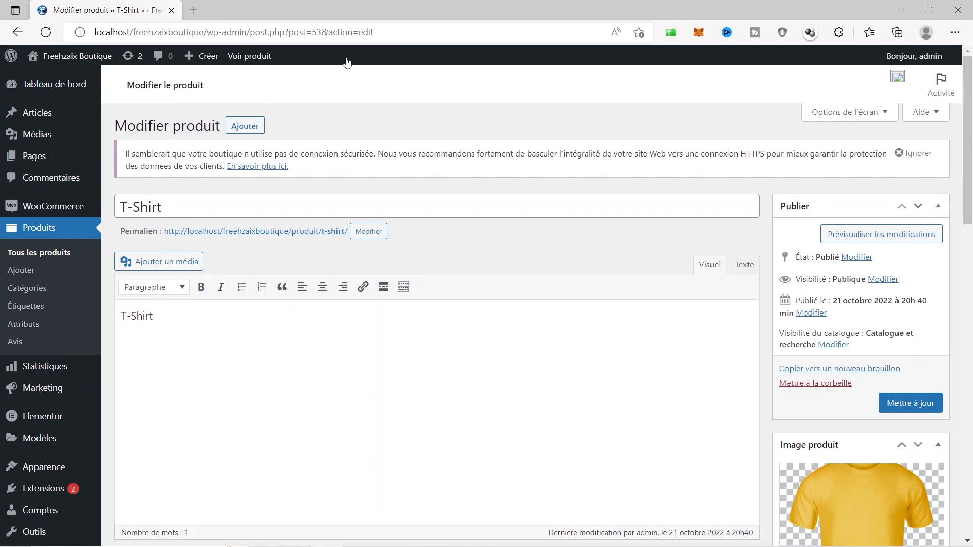
scroll(348, 157, down, 5)
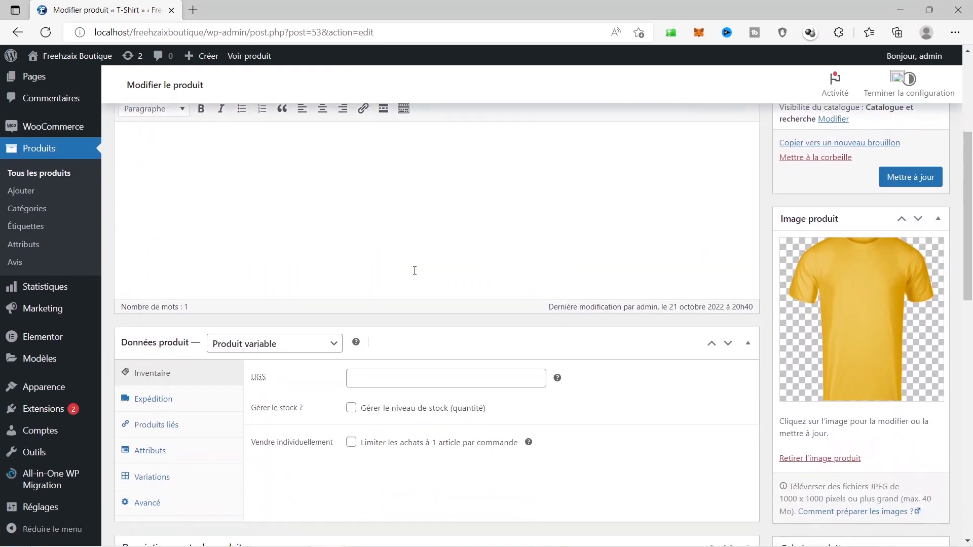
scroll(415, 271, down, 3)
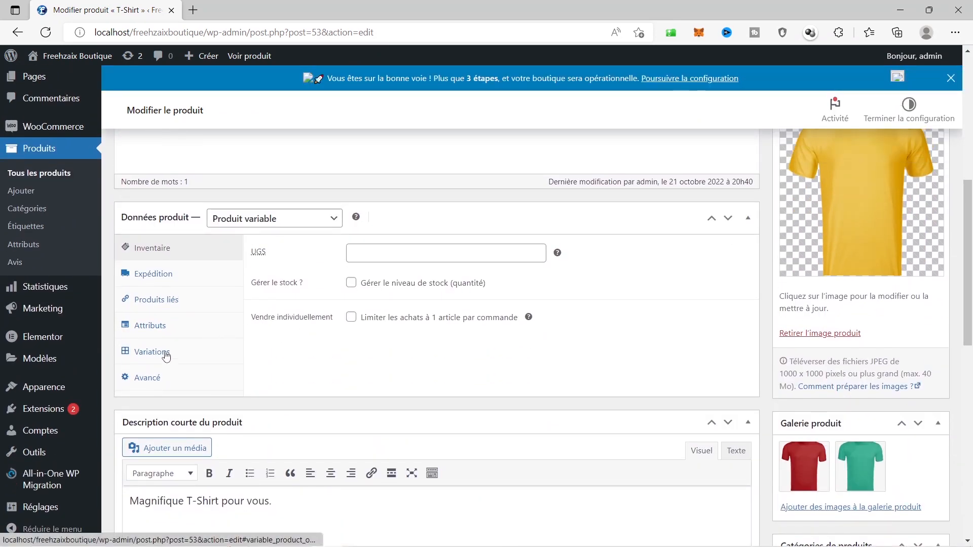
click(152, 352)
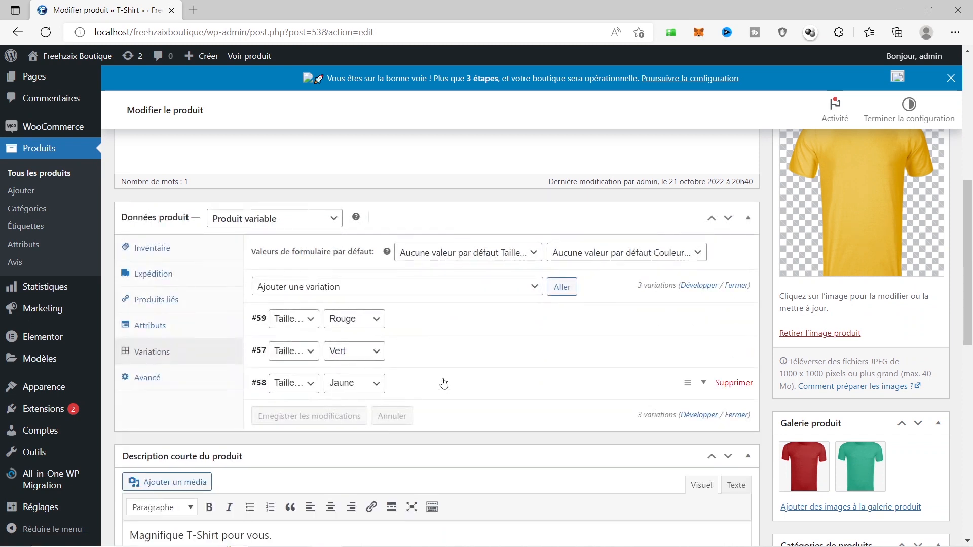
click(441, 391)
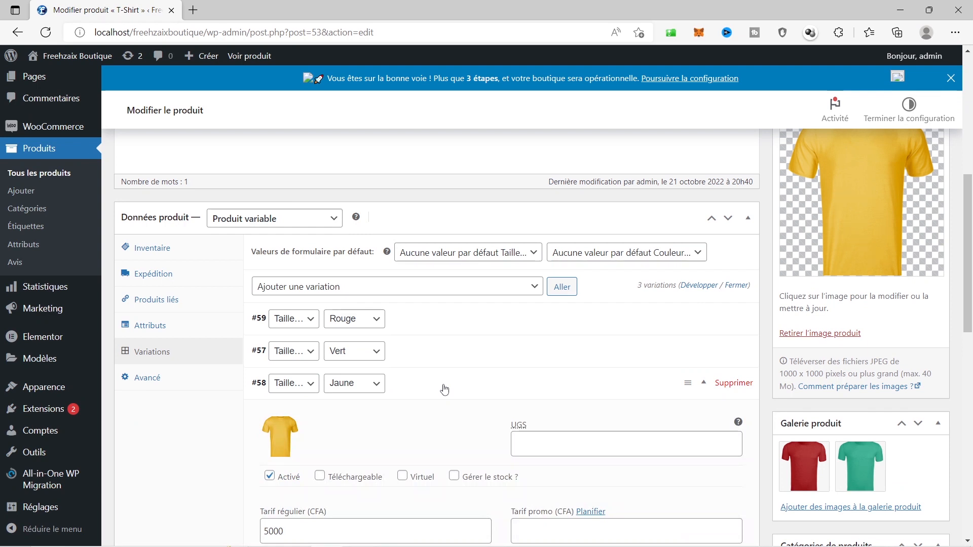
click(595, 257)
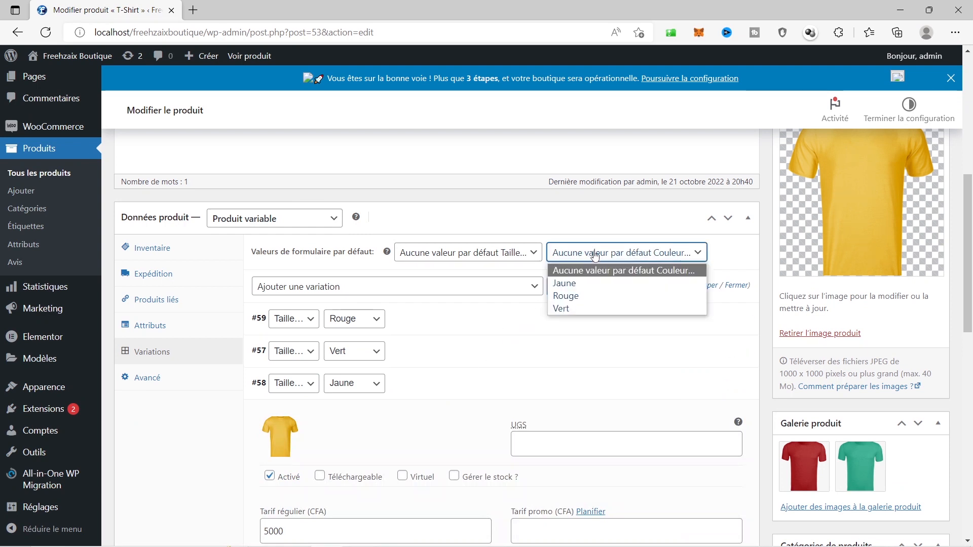
click(586, 284)
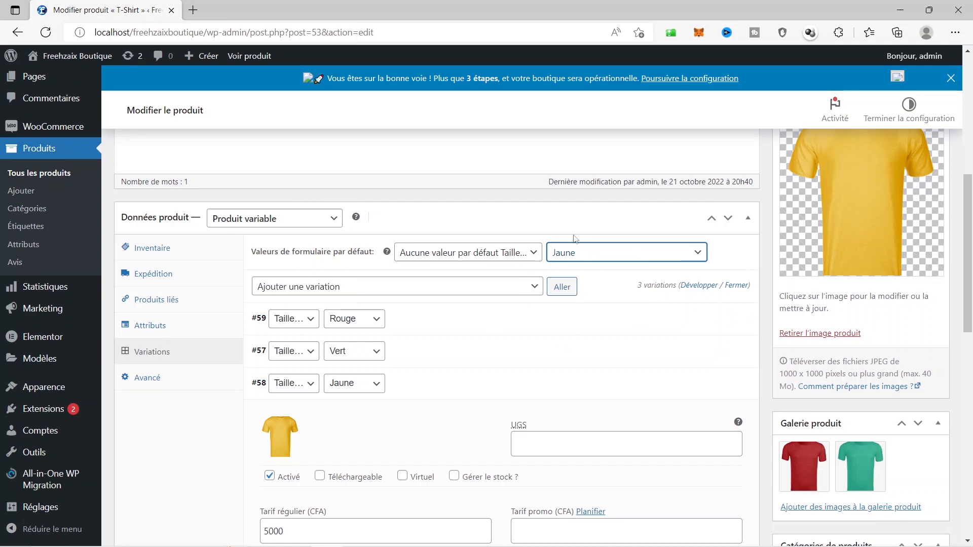
Save the product with Mettre à jour and view it on the storefront
scroll(500, 302, down, 3)
scroll(545, 320, up, 9)
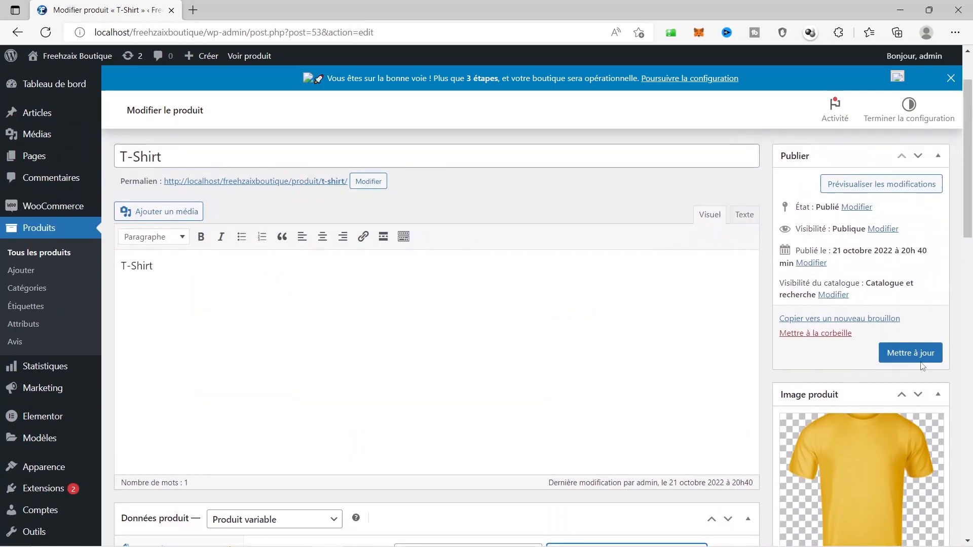
click(911, 359)
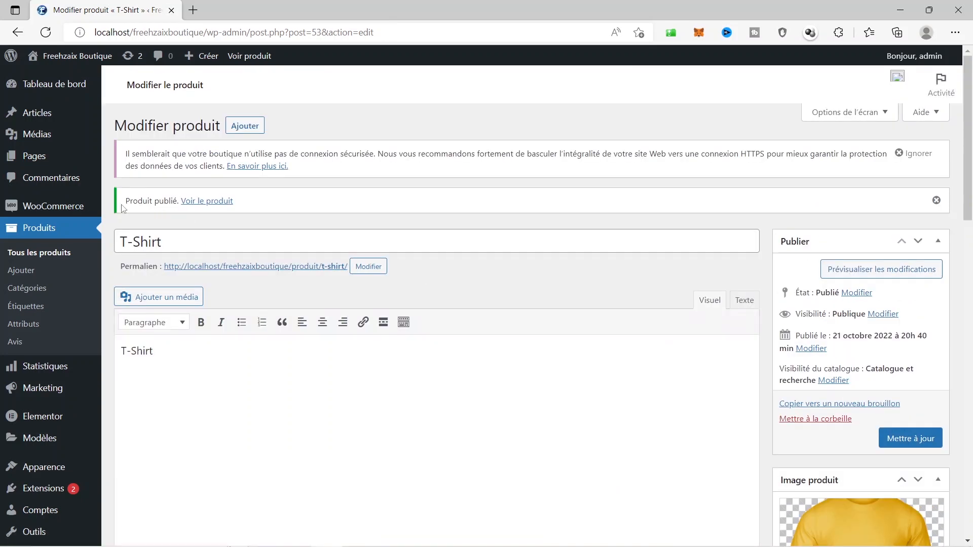
click(201, 201)
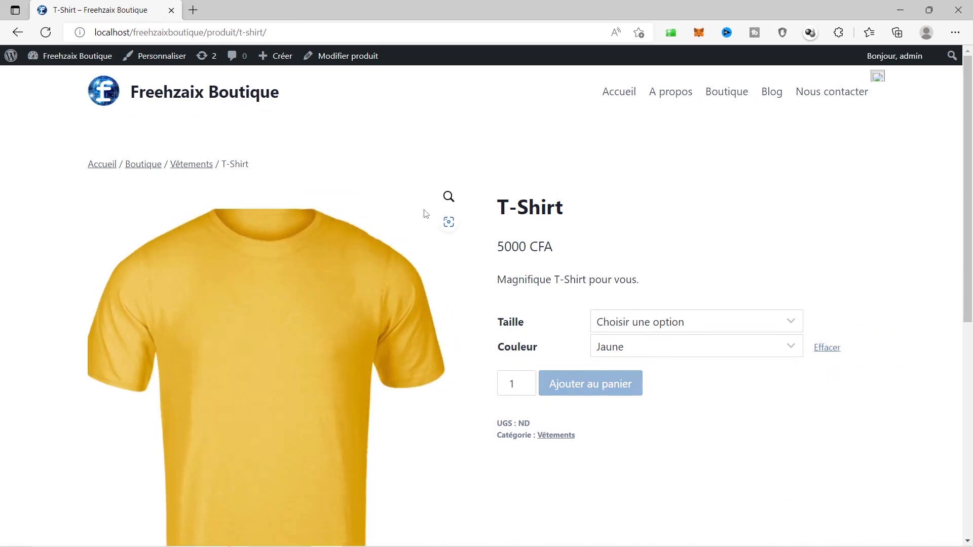
Try the Rouge and Vert colours and choose size L
click(619, 351)
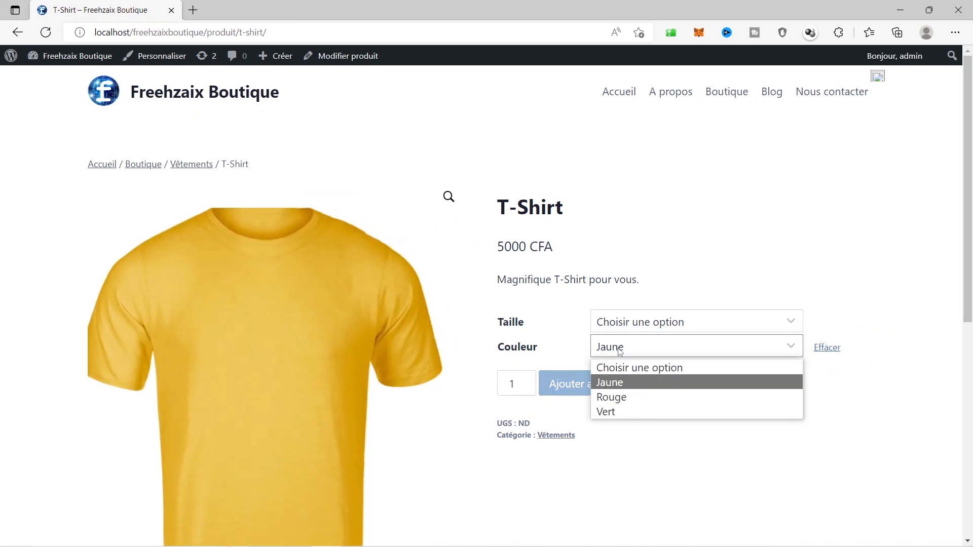
click(618, 395)
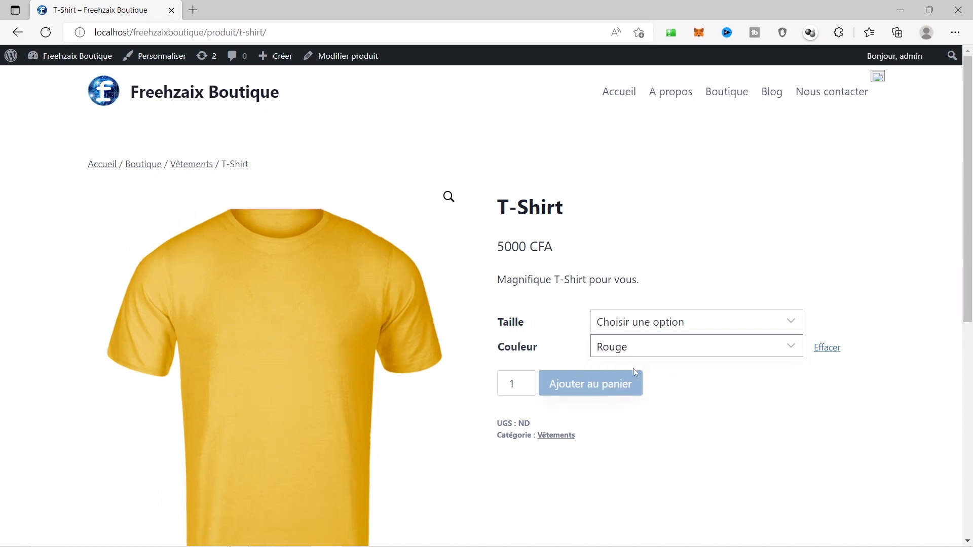
click(651, 350)
click(617, 411)
click(645, 325)
click(628, 357)
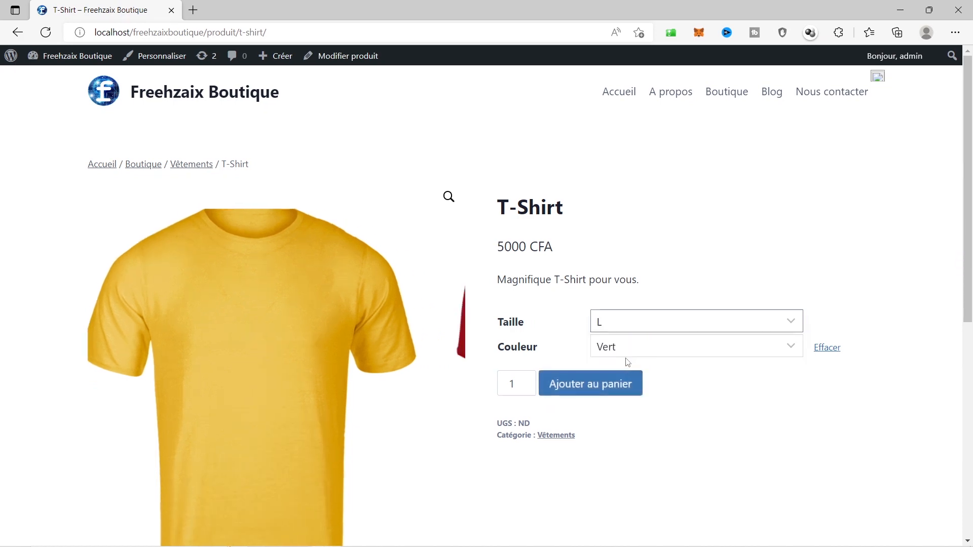
click(632, 348)
click(634, 322)
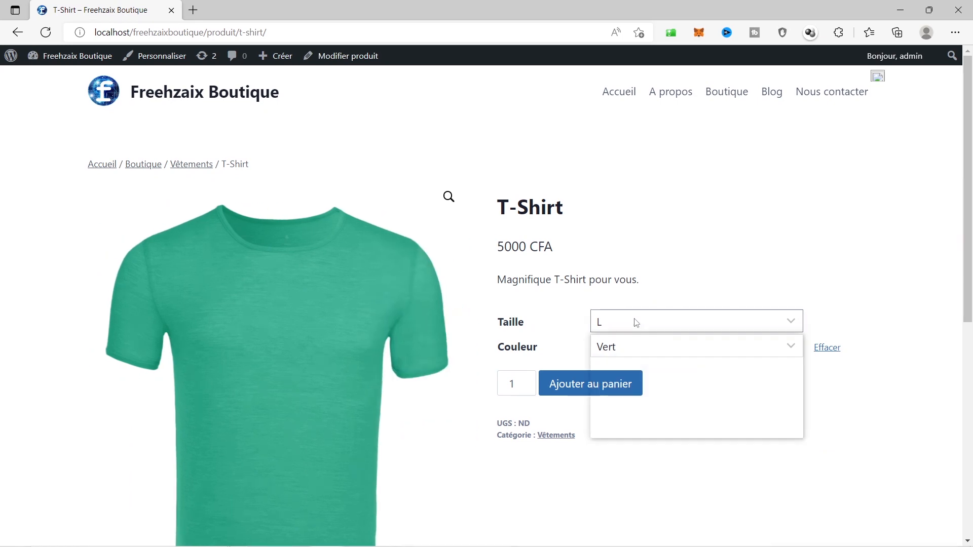
click(622, 361)
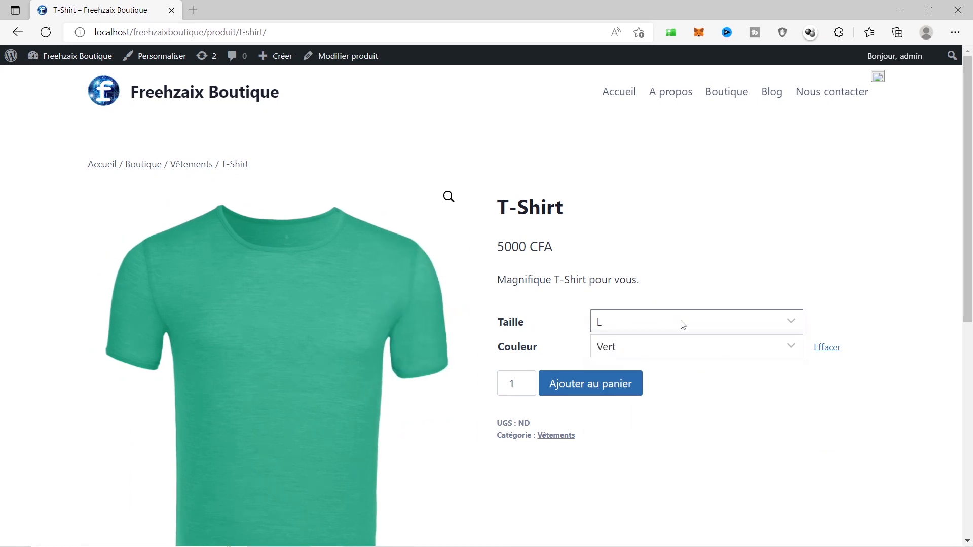
Cycle through the colours again, passing Rouge and settling on Jaune
click(640, 341)
click(620, 412)
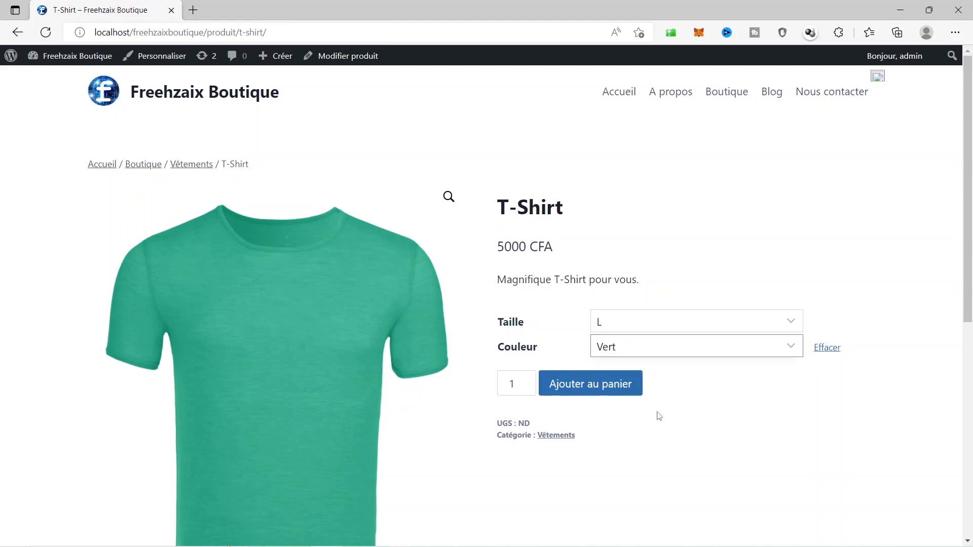
scroll(293, 233, down, 5)
scroll(300, 252, up, 3)
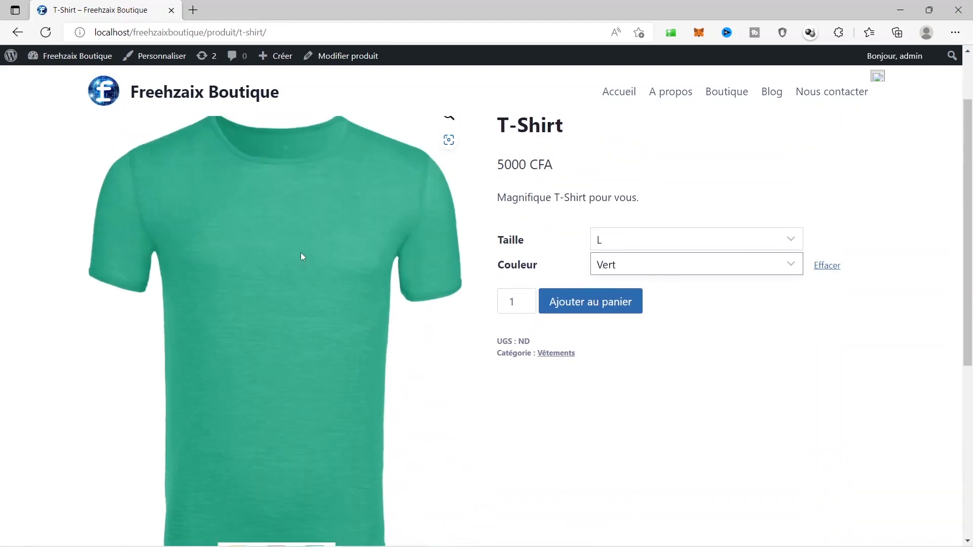
click(689, 269)
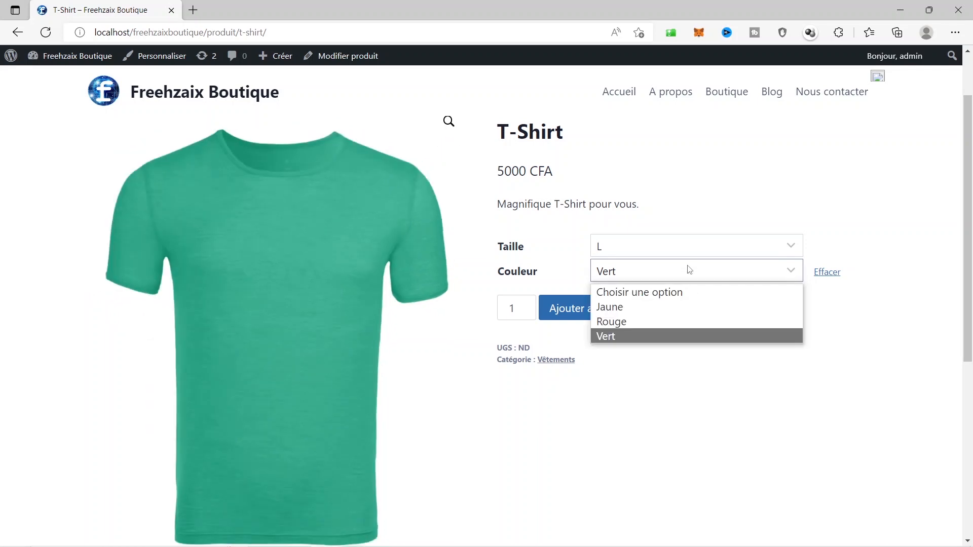
click(642, 322)
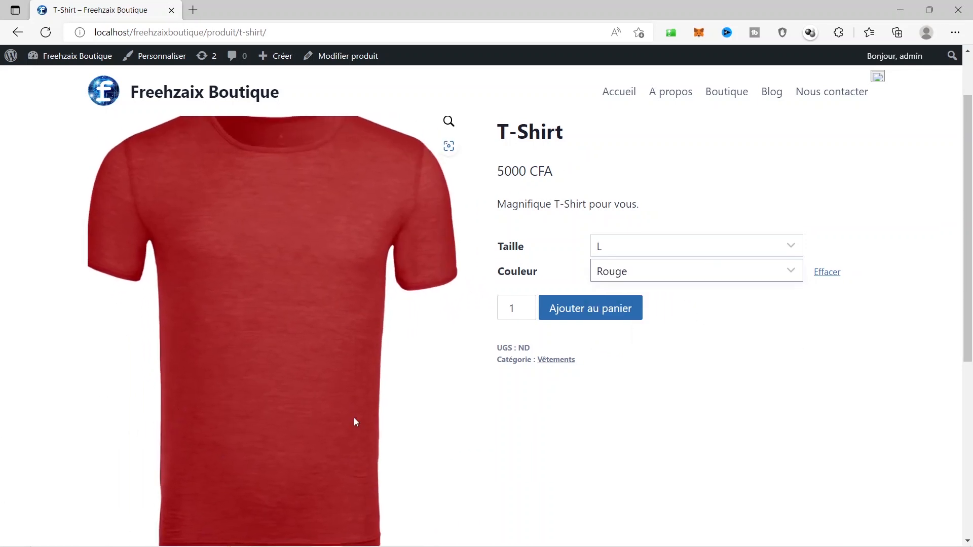
click(606, 271)
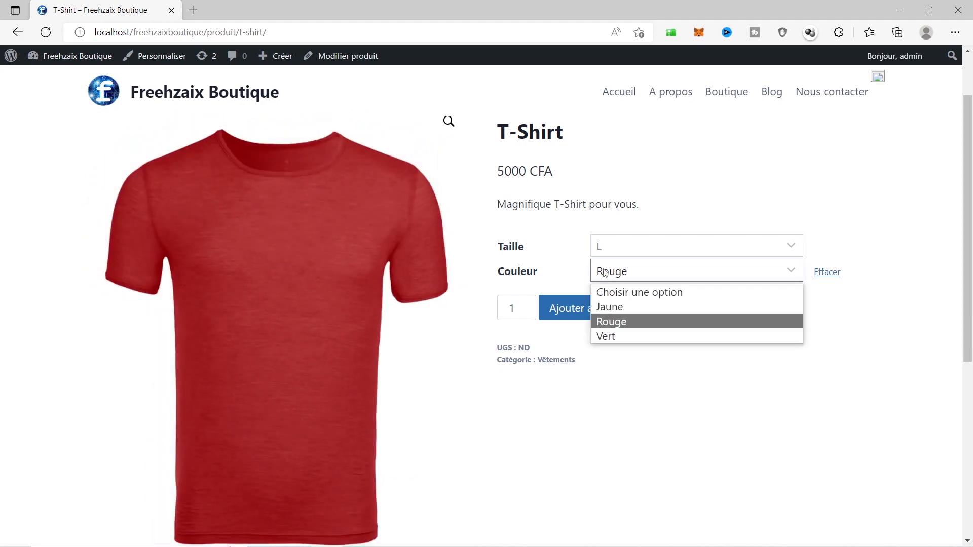
click(613, 307)
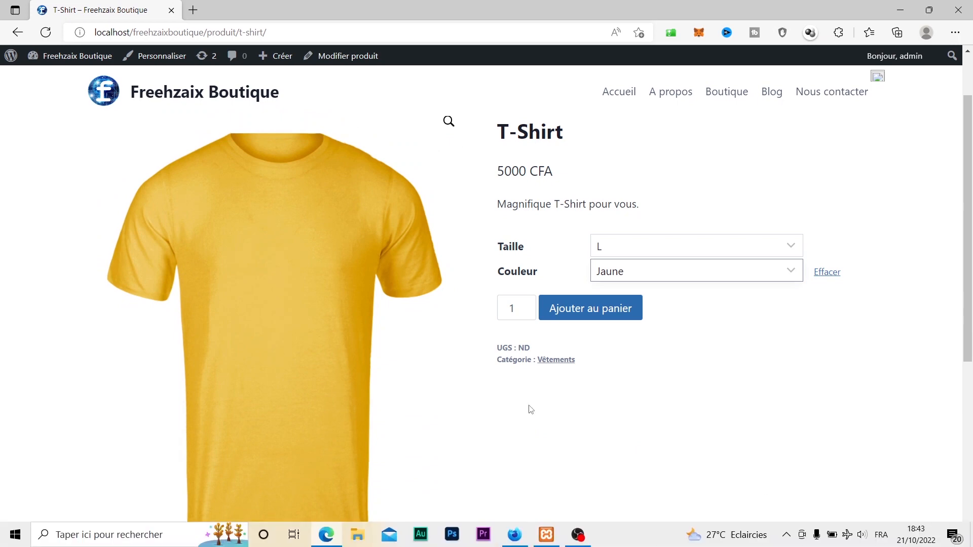
Confirm size L and colour Jaune, then add the T-Shirt with Ajouter au panier
scroll(560, 426, down, 3)
scroll(560, 427, up, 4)
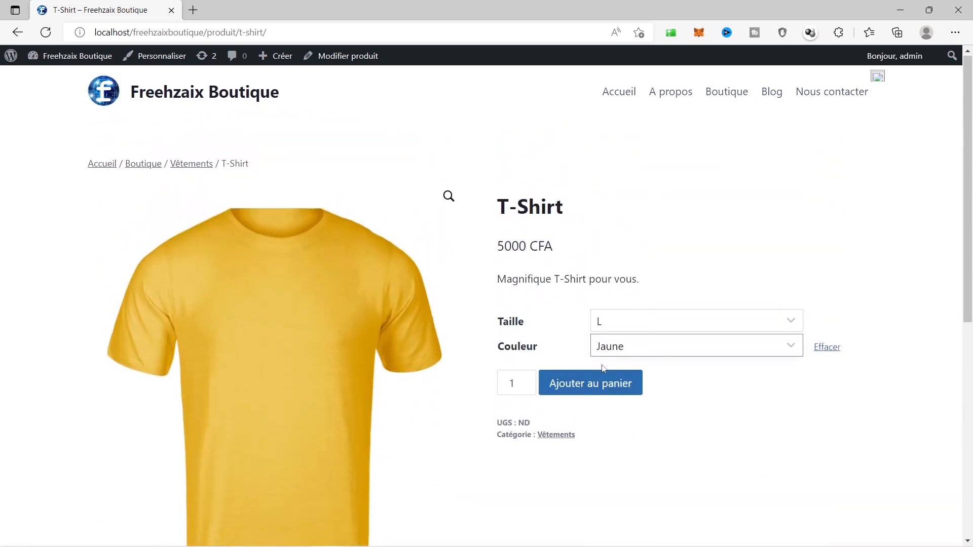
click(668, 326)
click(668, 327)
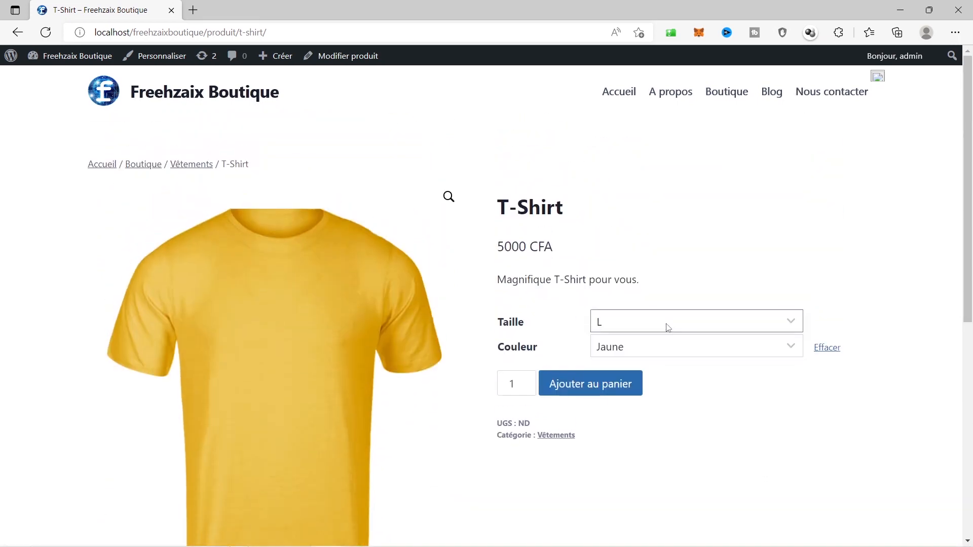
click(626, 348)
click(624, 348)
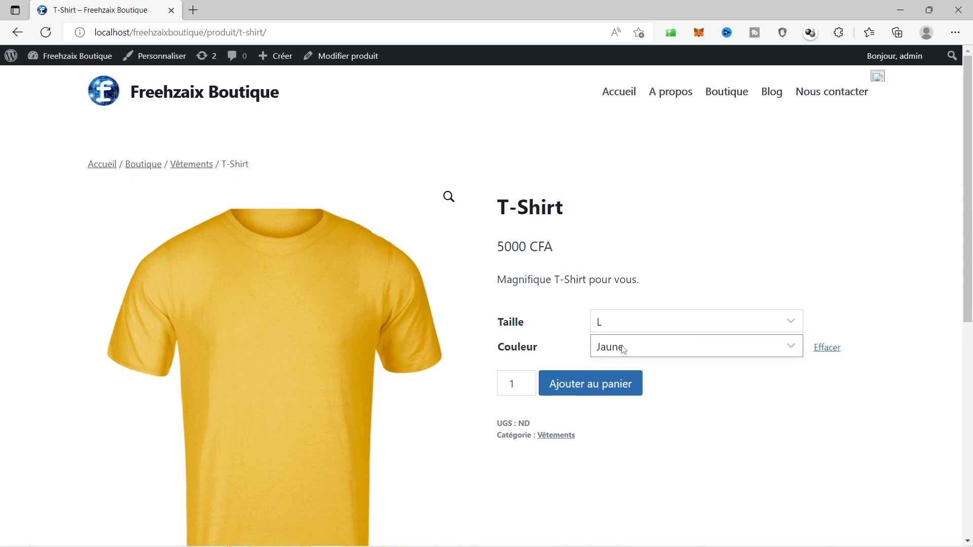
click(602, 392)
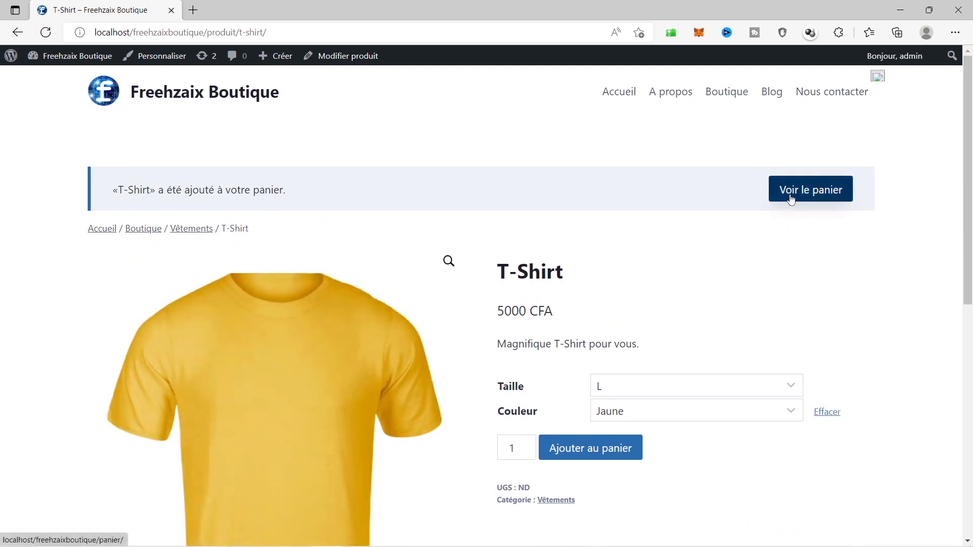
Go to Voir le panier and remove Stylo Bleu BIC, leaving the T-Shirt at 5000 CFA
click(793, 199)
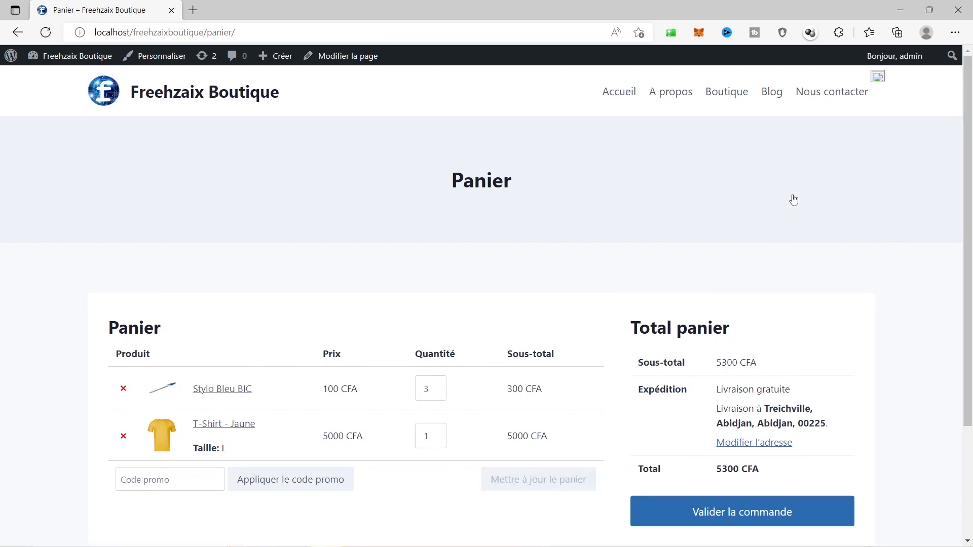
scroll(794, 199, down, 3)
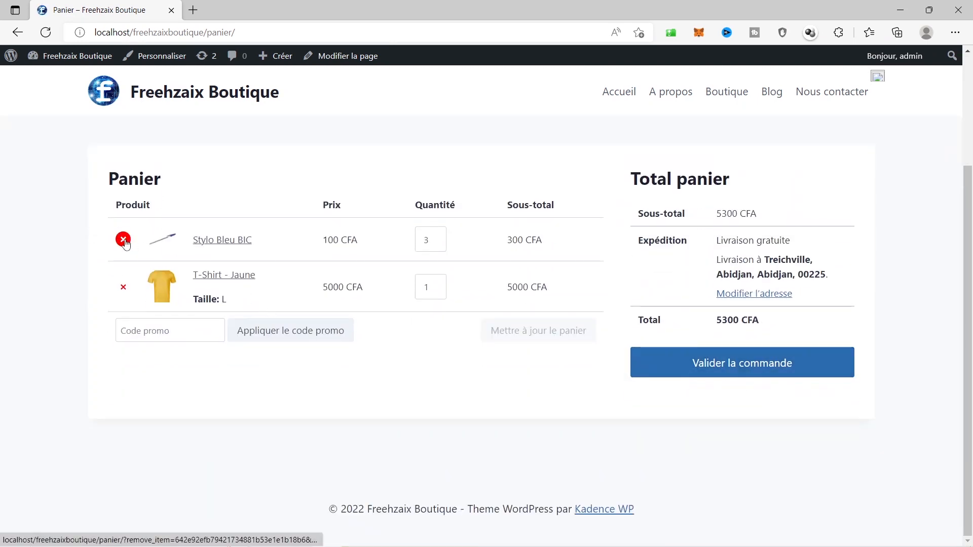
click(124, 241)
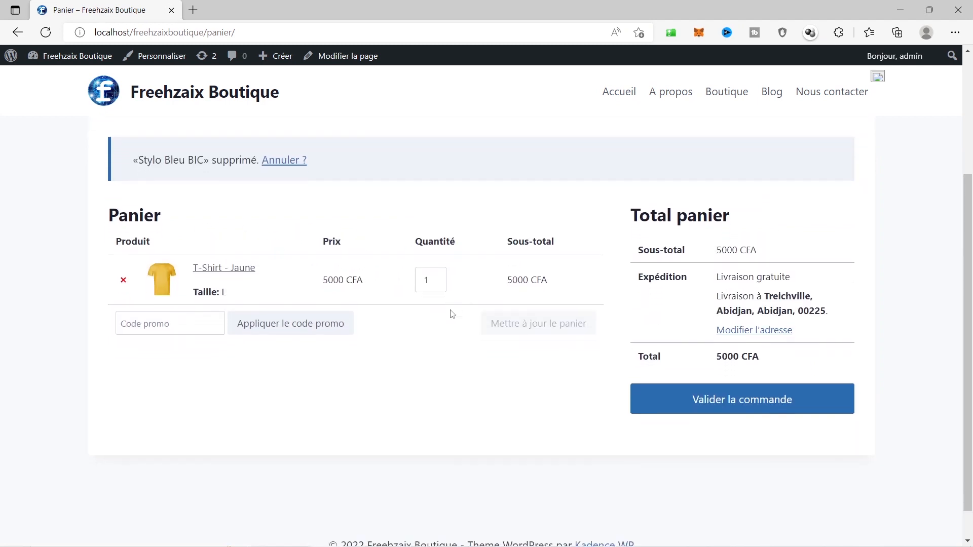
scroll(453, 314, down, 1)
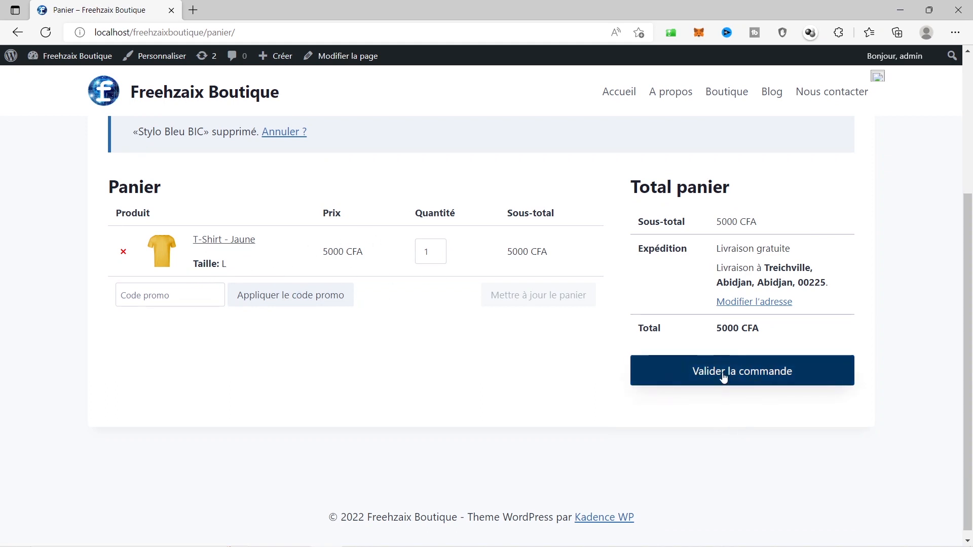
Proceed with Valider la commande and review billing details and the 5000 CFA free-delivery order
click(748, 377)
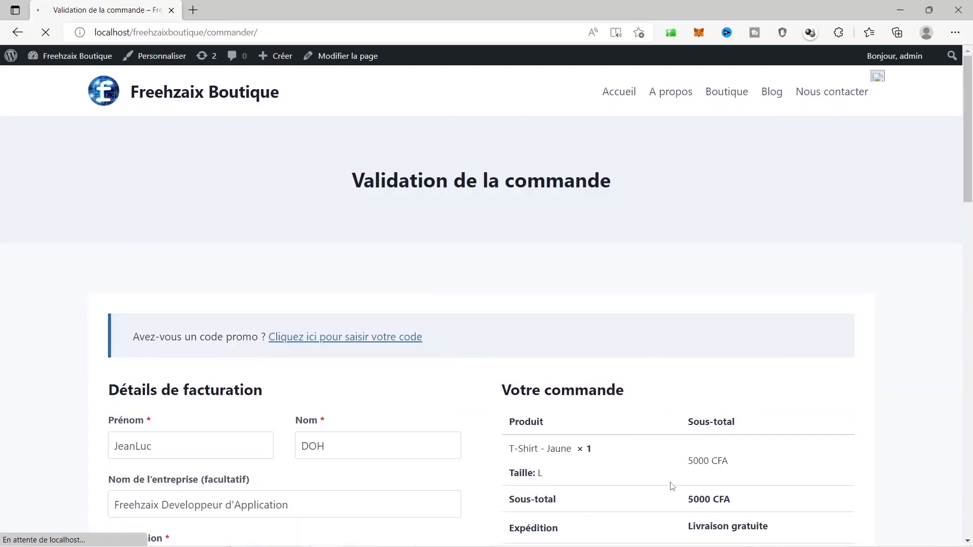
scroll(679, 423, down, 3)
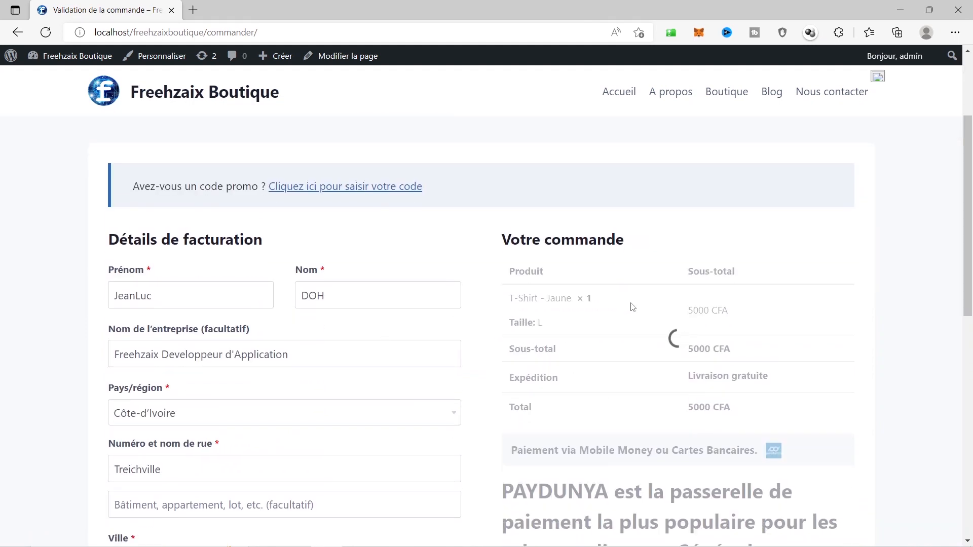
scroll(630, 306, down, 3)
scroll(632, 306, down, 4)
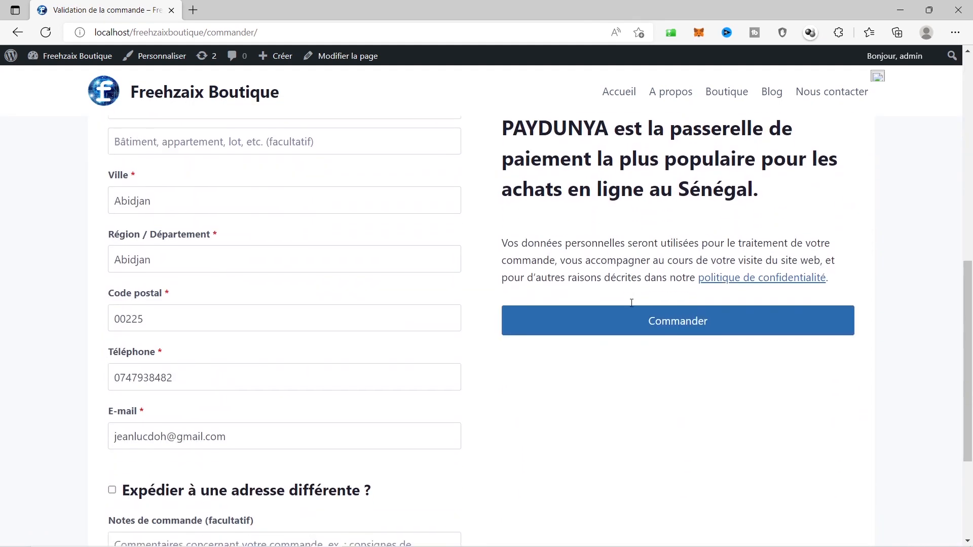
scroll(632, 304, up, 6)
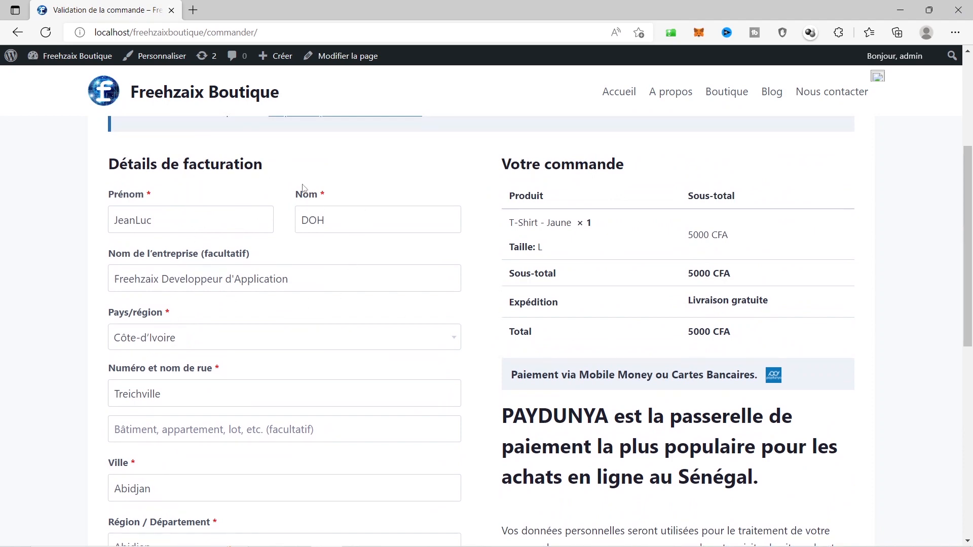
scroll(350, 218, down, 9)
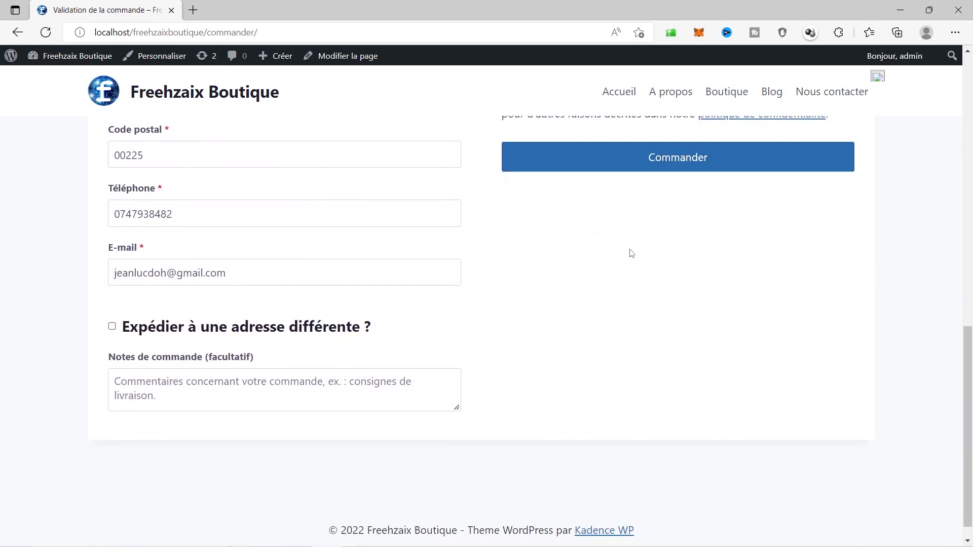
scroll(593, 298, up, 5)
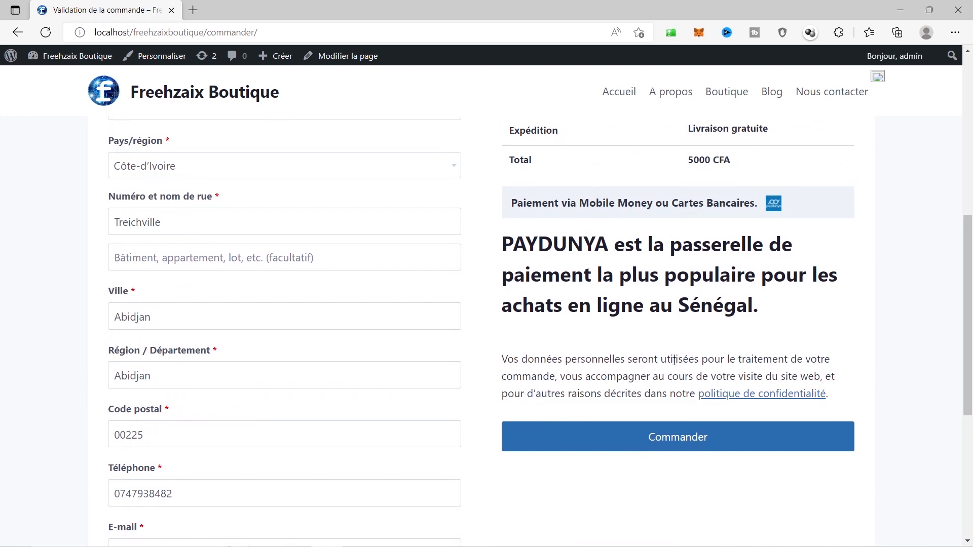
scroll(699, 316, up, 4)
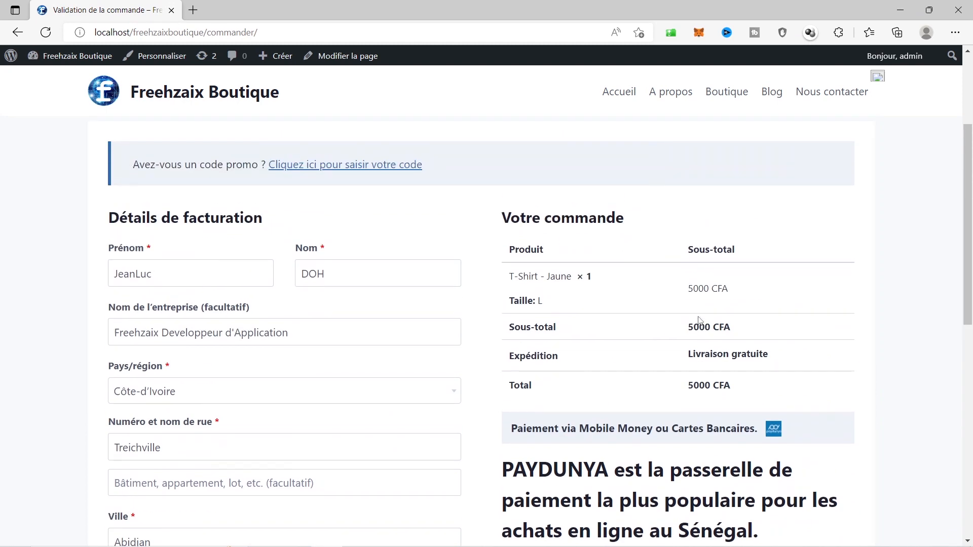
scroll(699, 321, down, 4)
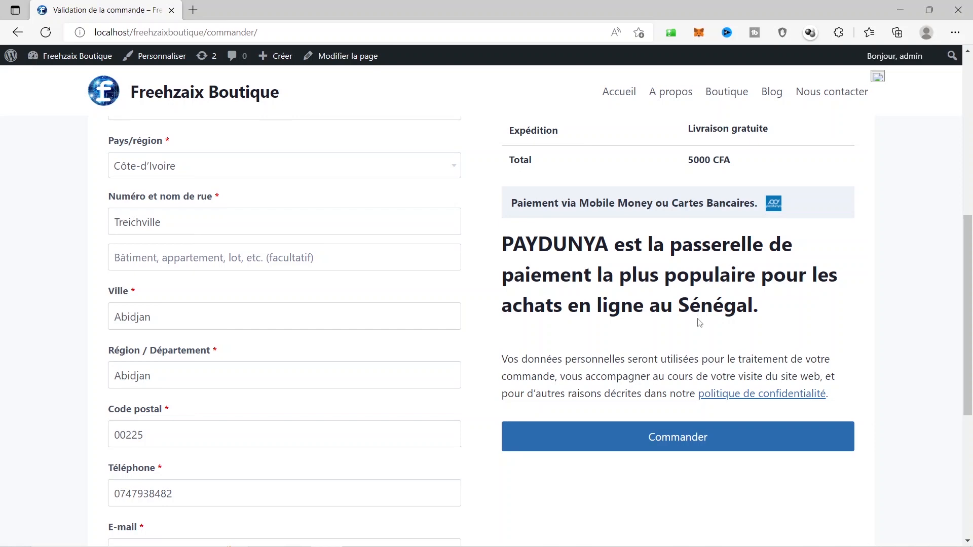
scroll(699, 316, up, 5)
scroll(696, 338, up, 2)
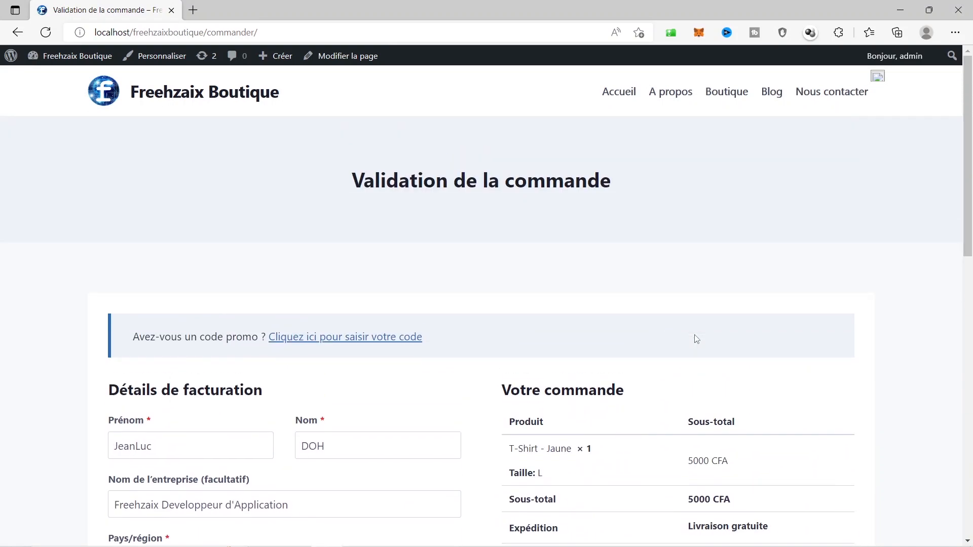